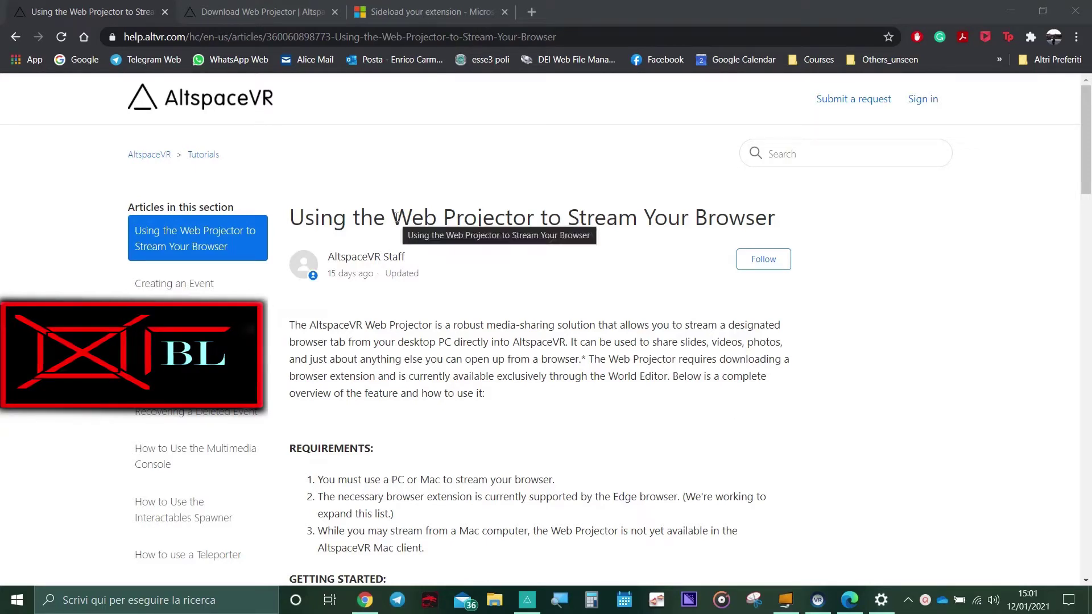
Step: Read the title and introduction of the AltspaceVR help article on using the Web Projector, down to its requirements
drag(295, 218, 775, 220)
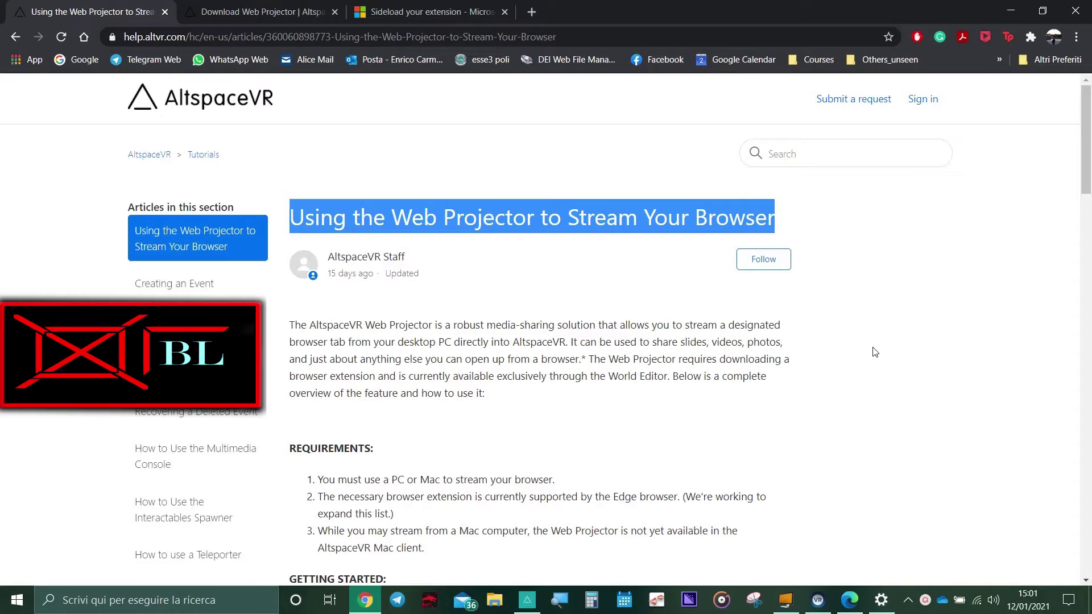
click(892, 373)
scroll(864, 398, down, 4)
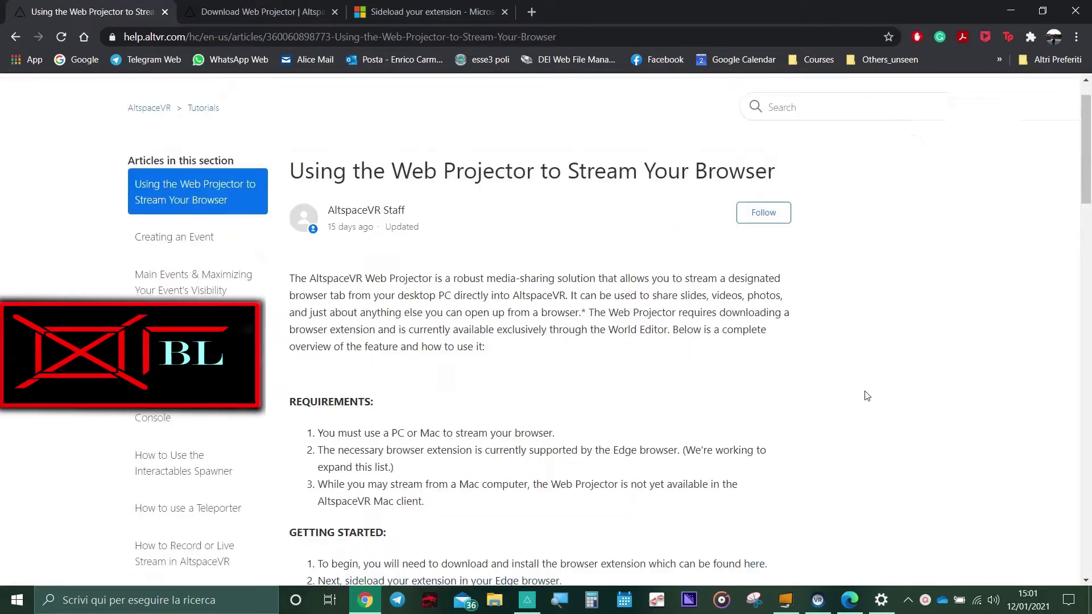
scroll(876, 380, up, 3)
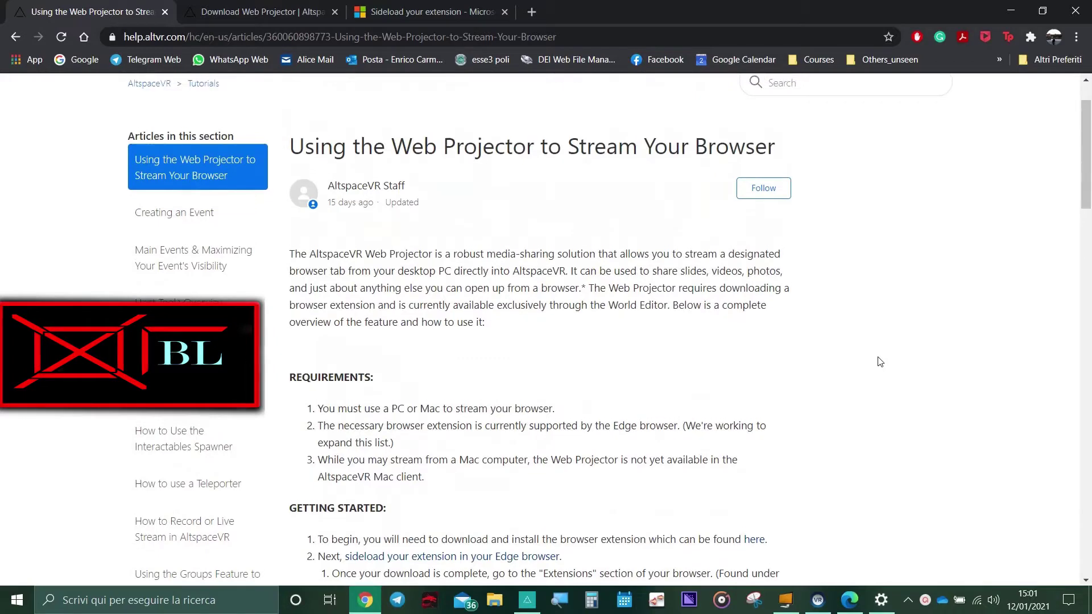
scroll(485, 270, up, 1)
scroll(489, 272, down, 5)
scroll(495, 272, up, 1)
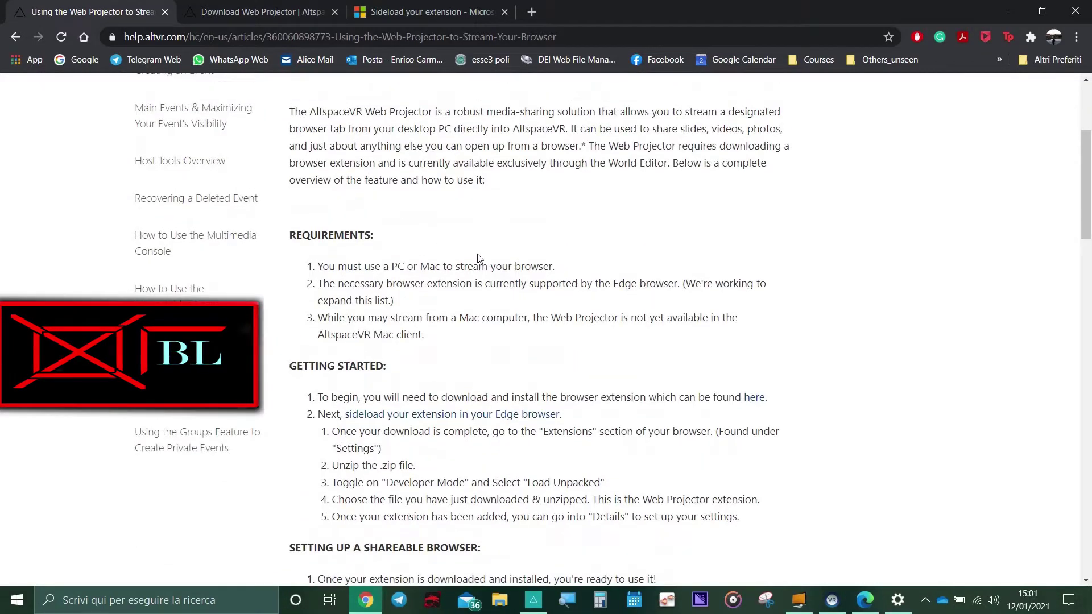
scroll(479, 259, up, 1)
scroll(450, 313, down, 1)
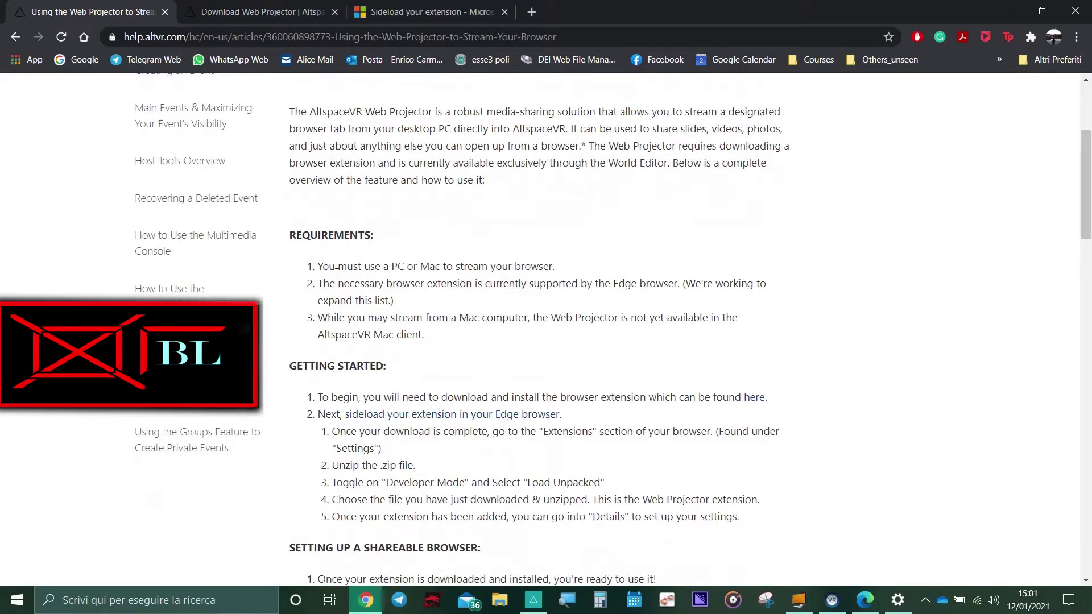
Step: Highlight each of the article's three requirements for reading, briefly checking the Microsoft Edge browser for the second one
drag(331, 267, 558, 268)
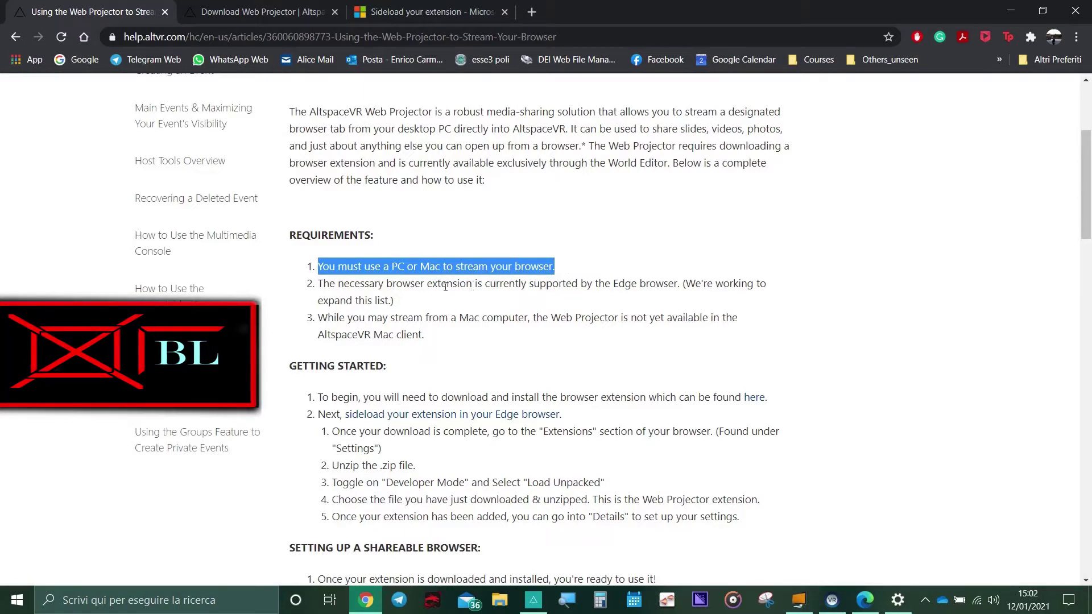
drag(320, 285, 415, 304)
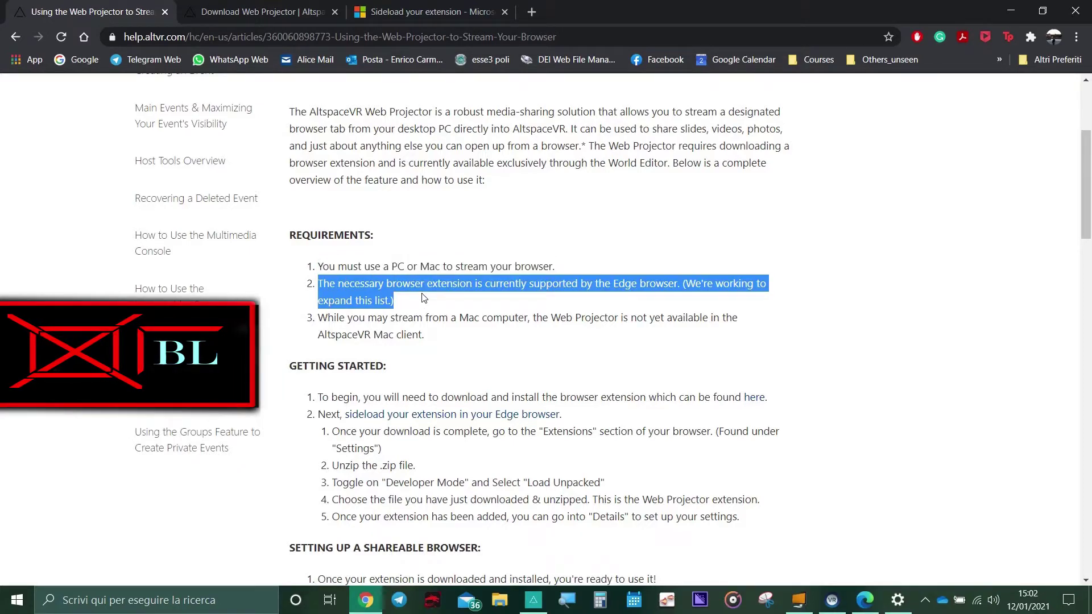
click(865, 600)
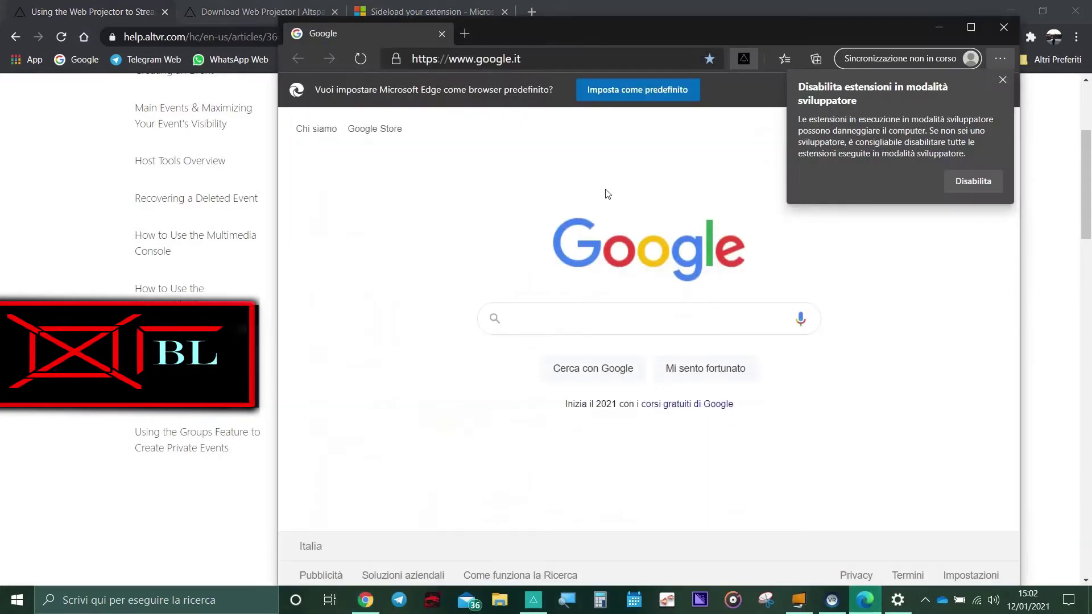
drag(403, 36, 344, 60)
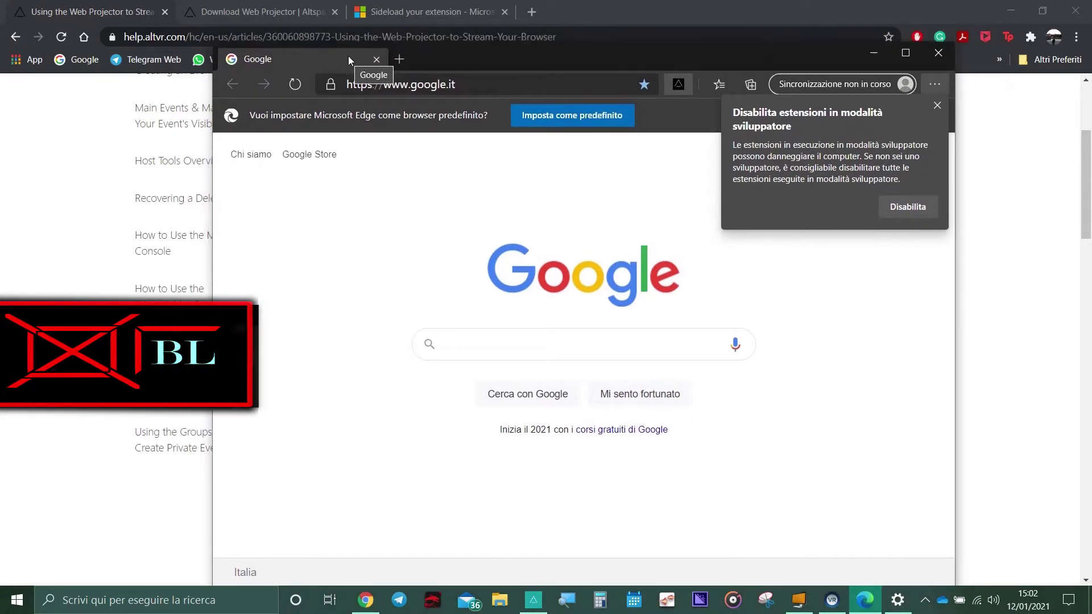
click(938, 106)
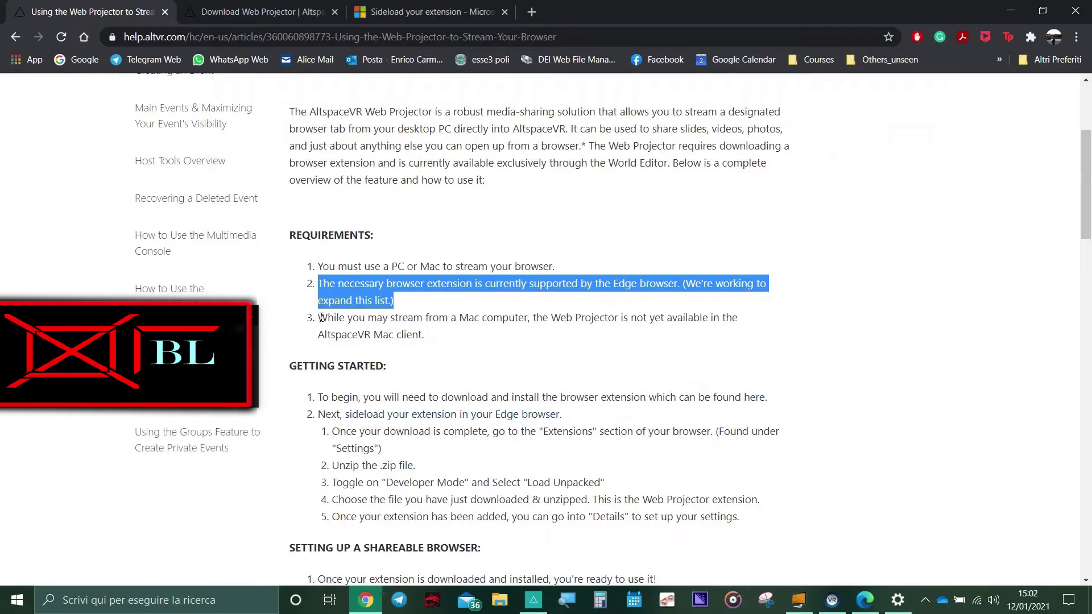
drag(319, 318, 412, 334)
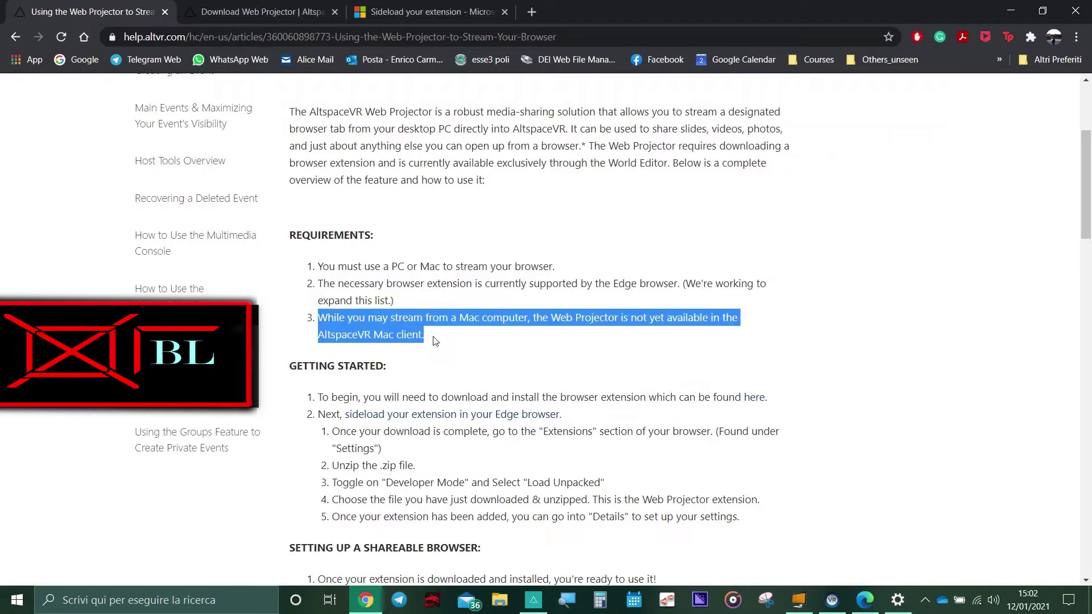
click(455, 341)
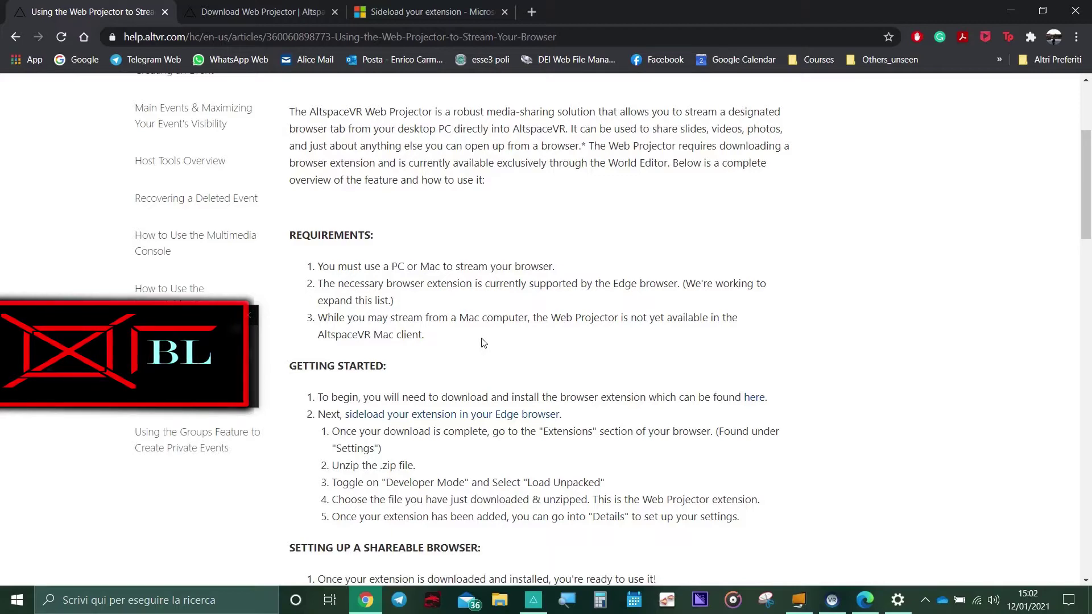
scroll(483, 343, down, 1)
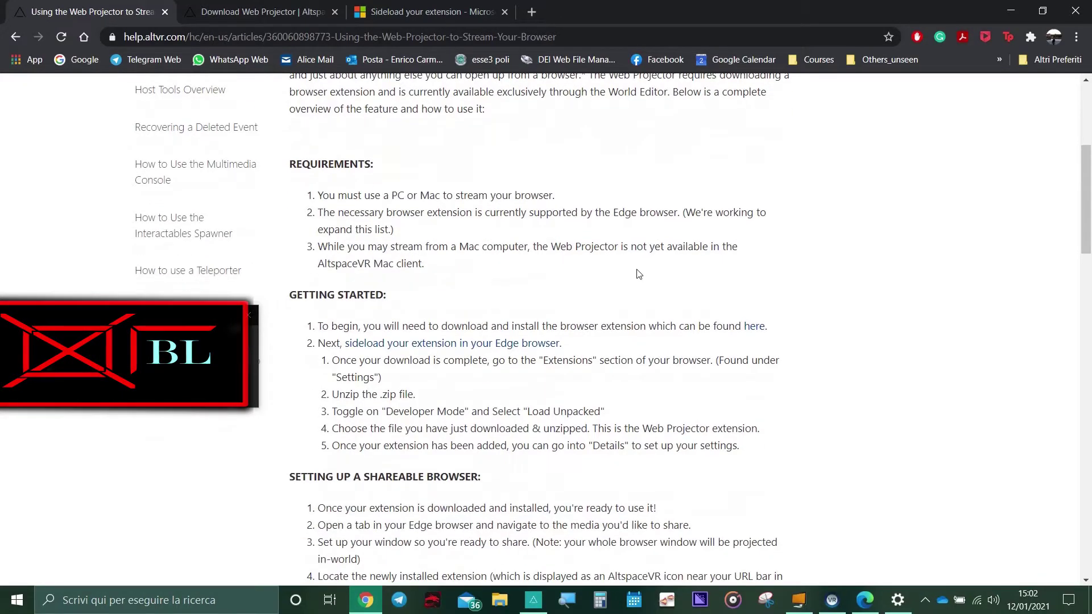
scroll(802, 492, up, 2)
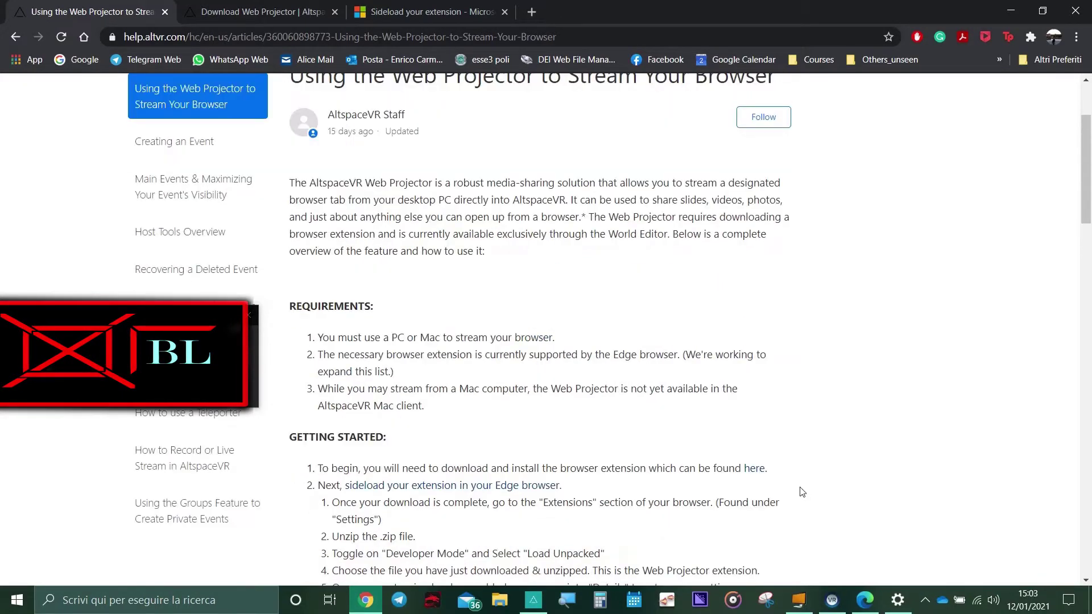
Step: Switch to AltspaceVR and walk forward through the plaza towards the tiered cake
click(545, 602)
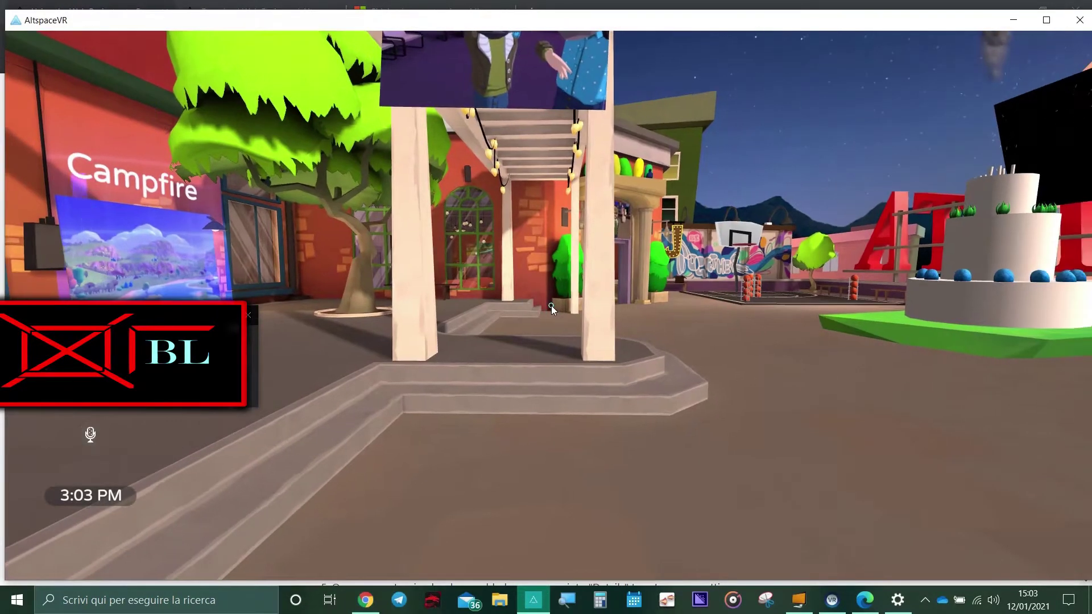
key(Right)
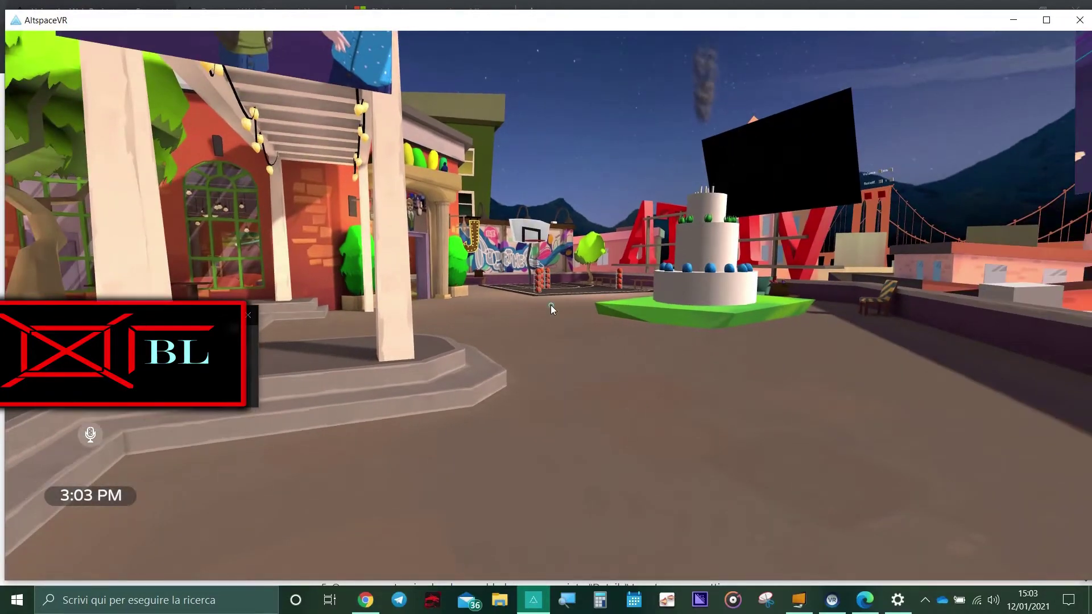
mouse_move(551, 305)
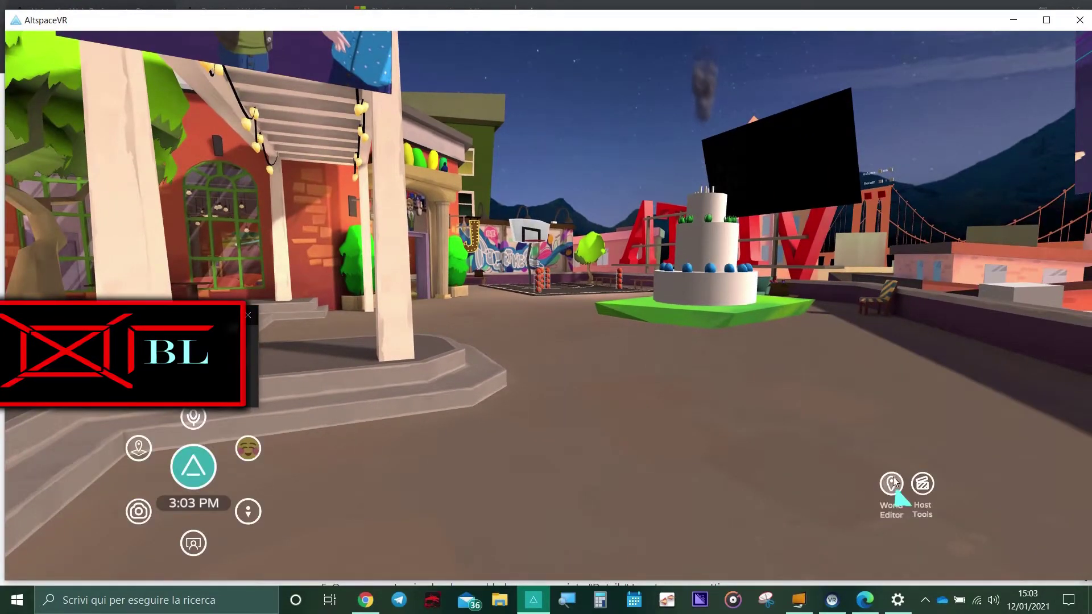
drag(684, 428, 613, 409)
key(w)
key(w)
key(s)
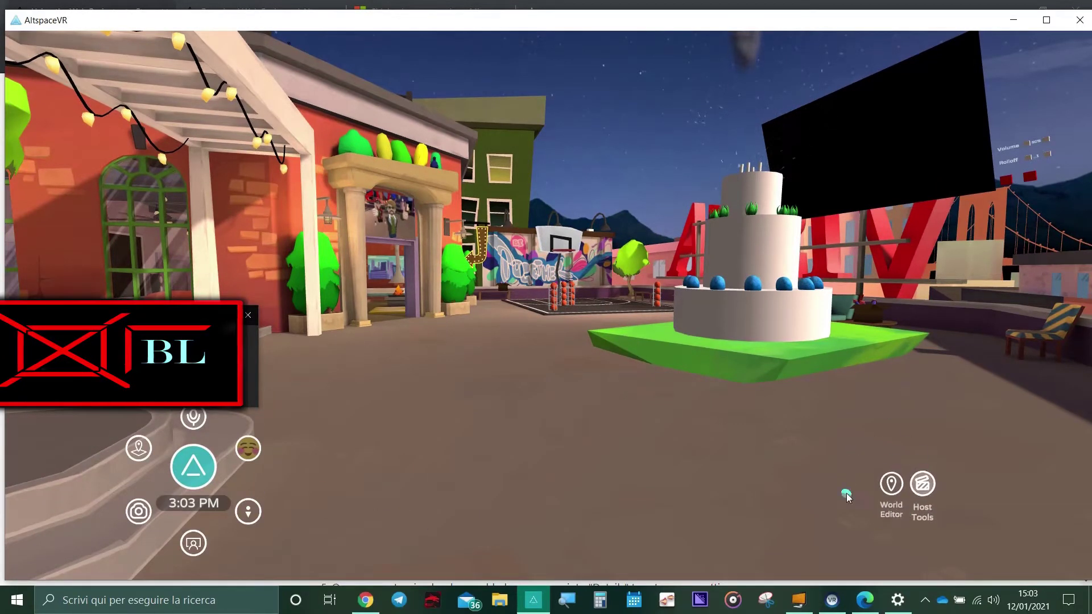
Step: Check the Early Access Program participation option in the general settings, and close the settings
click(179, 476)
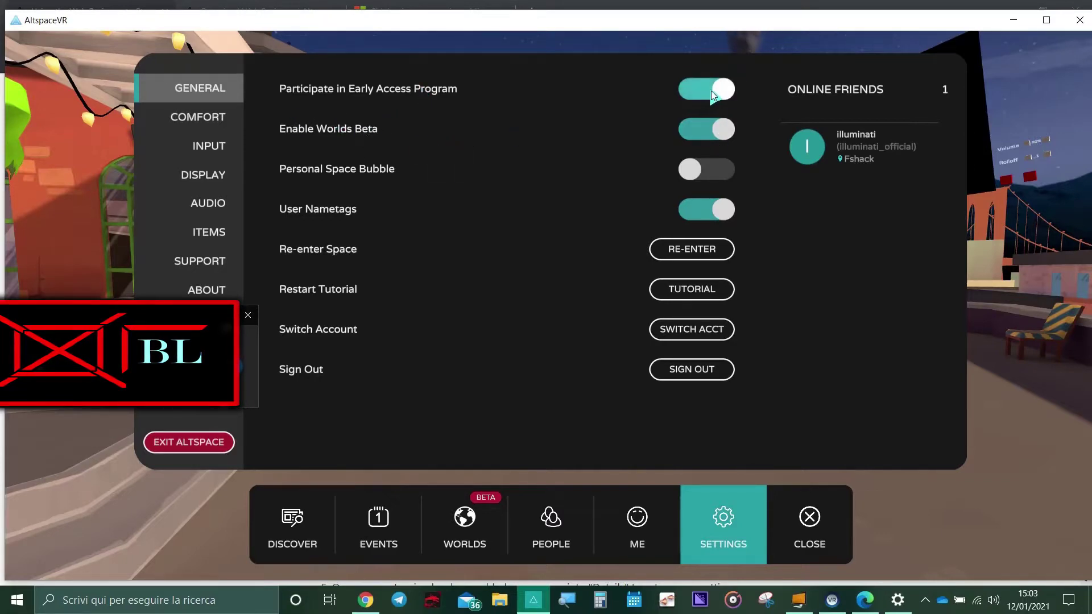
click(811, 505)
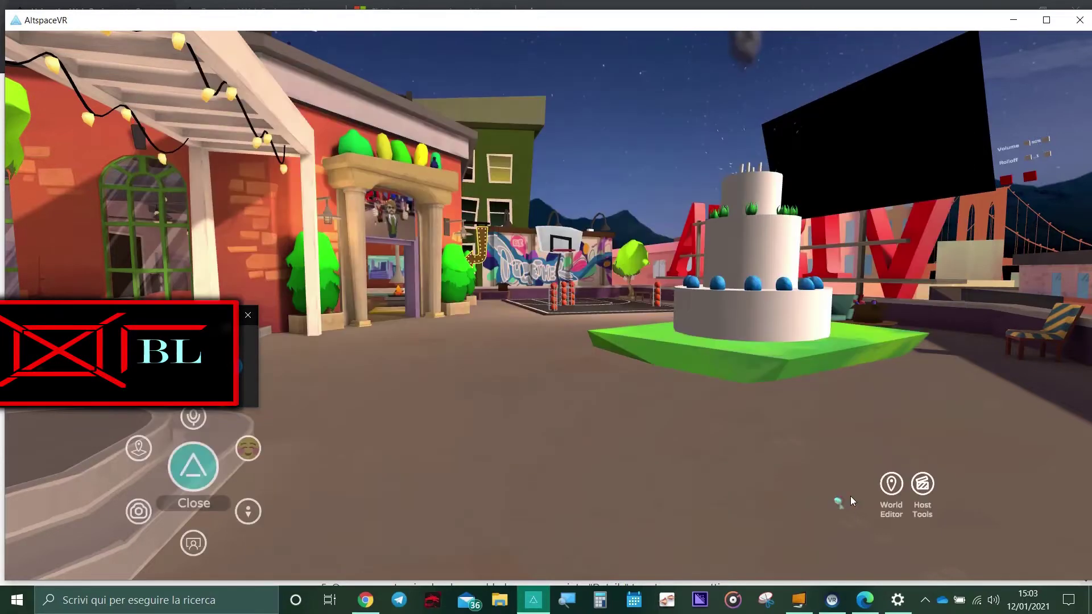
Step: Add a Web Projector from the Altspace Basics objects in the World Editor
click(890, 488)
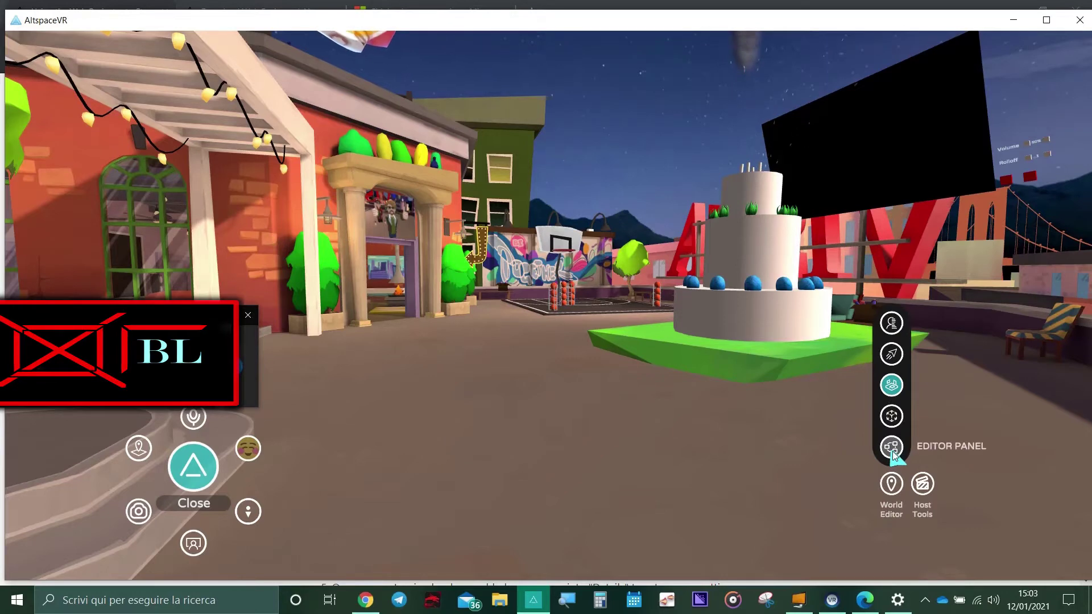
click(891, 447)
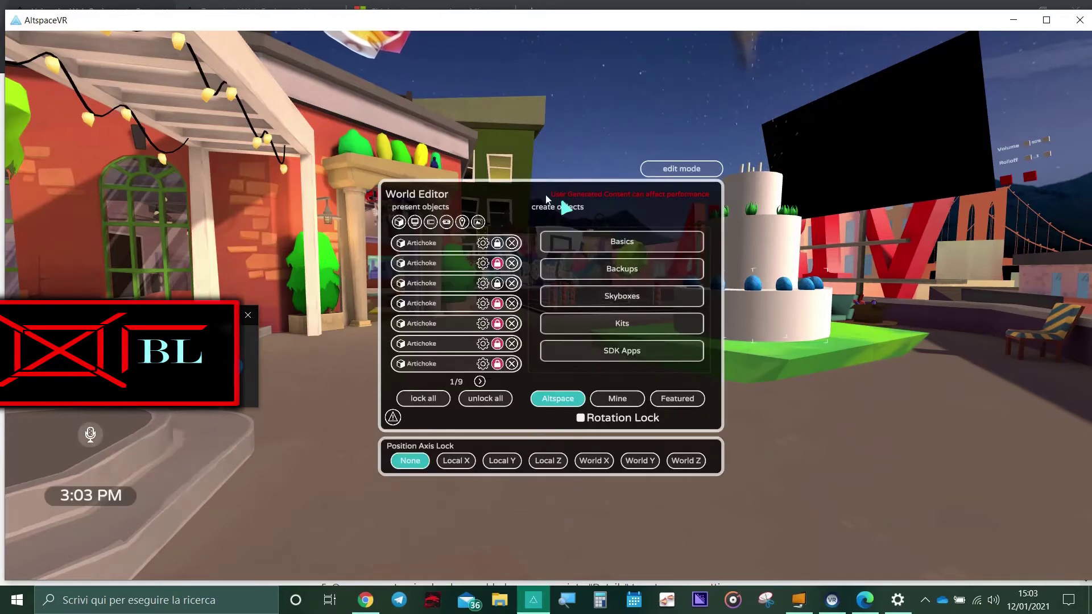
click(628, 248)
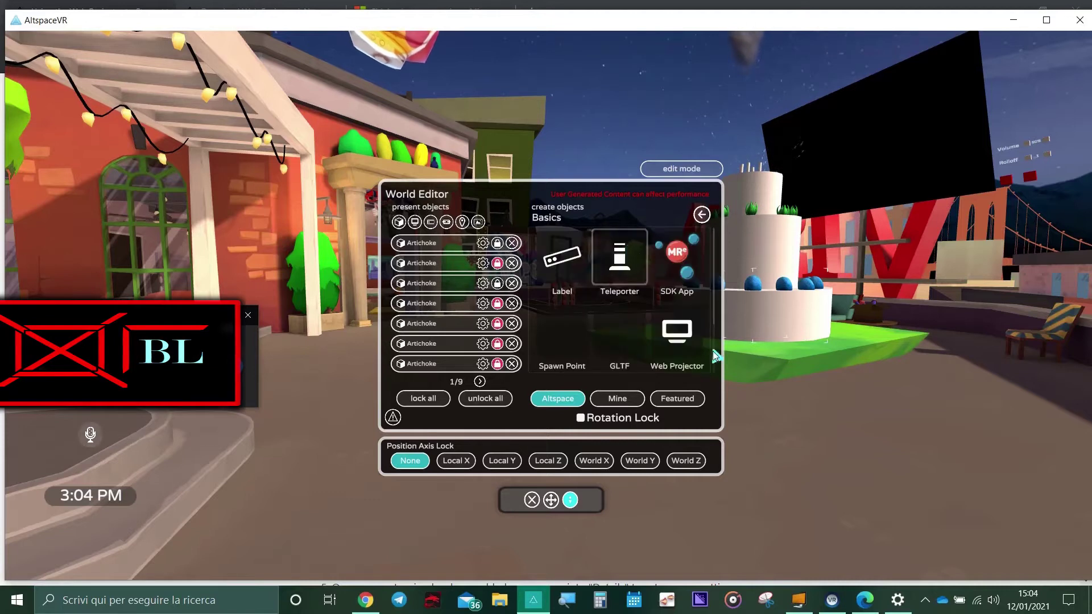
click(677, 333)
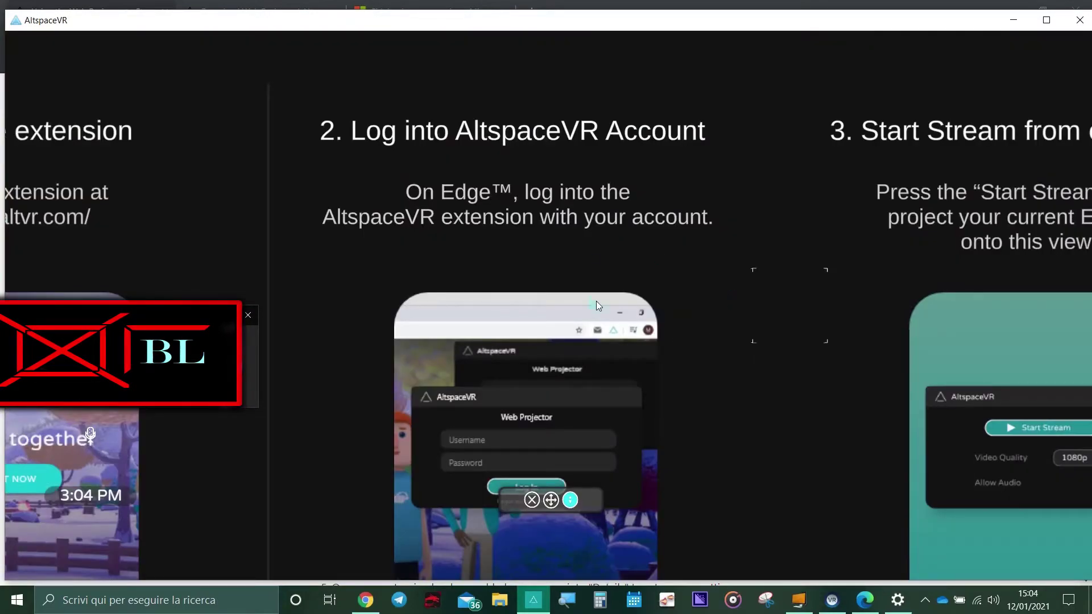
Step: Close the World Editor panel and move around the new Web Projector until its whole instruction screen is in view
key(s)
key(a)
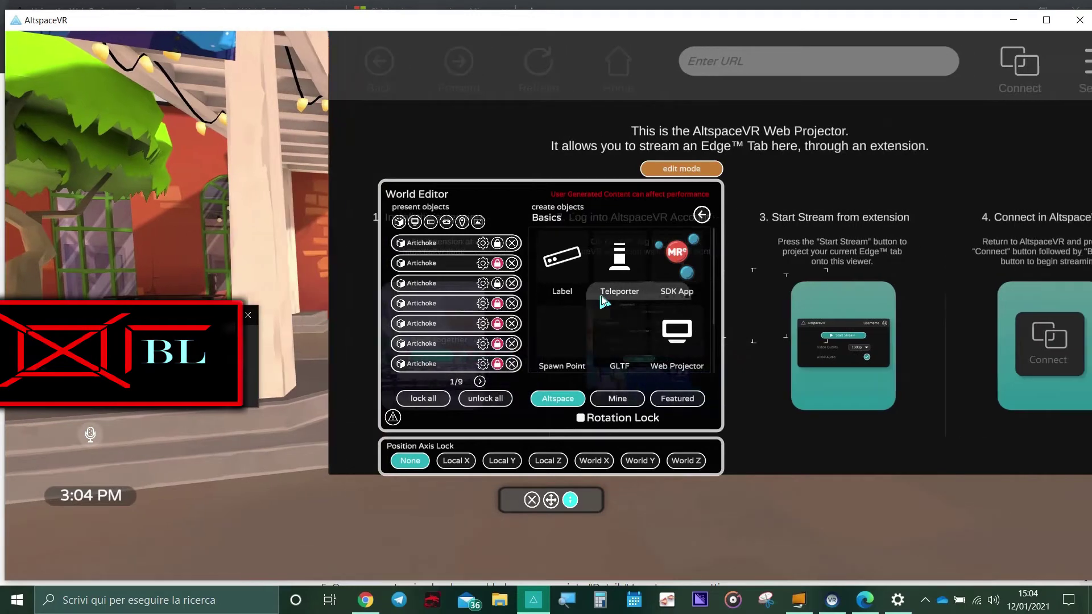
key(w)
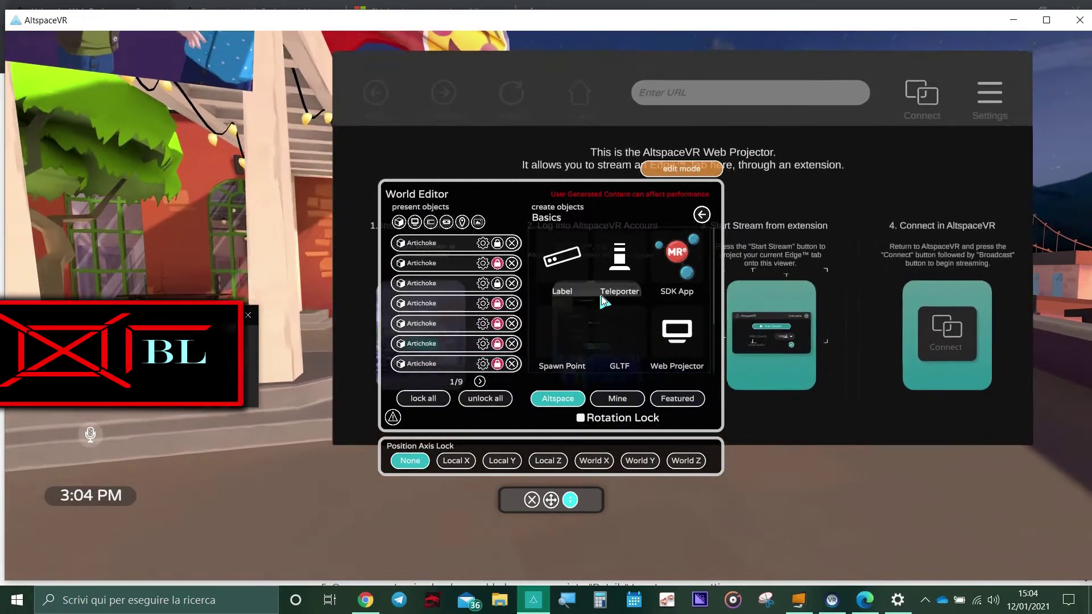
click(532, 501)
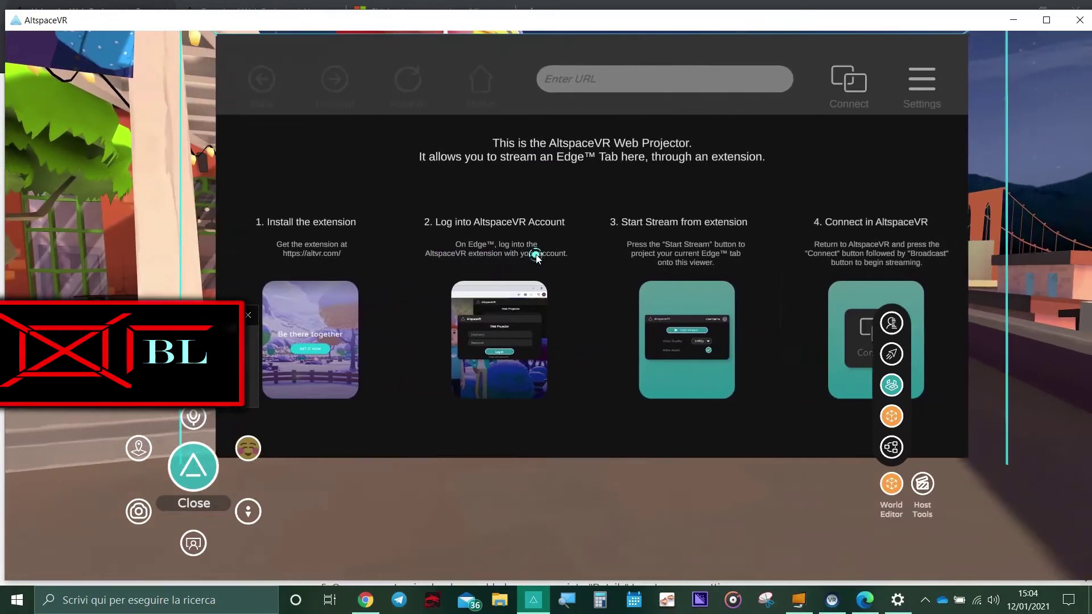
key(a)
key(w)
key(s)
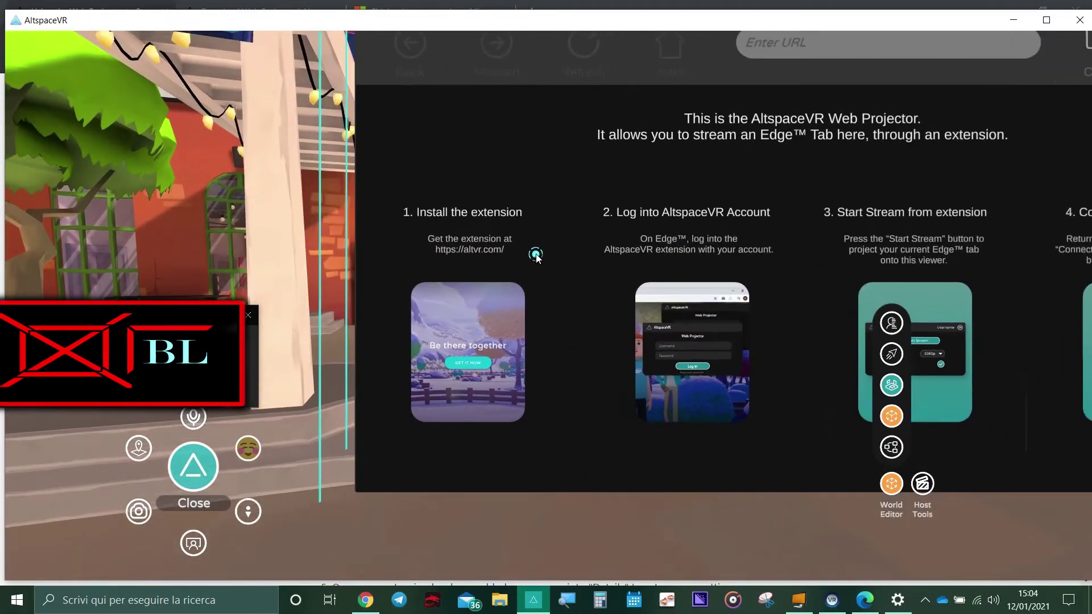
key(d)
key(w)
key(a)
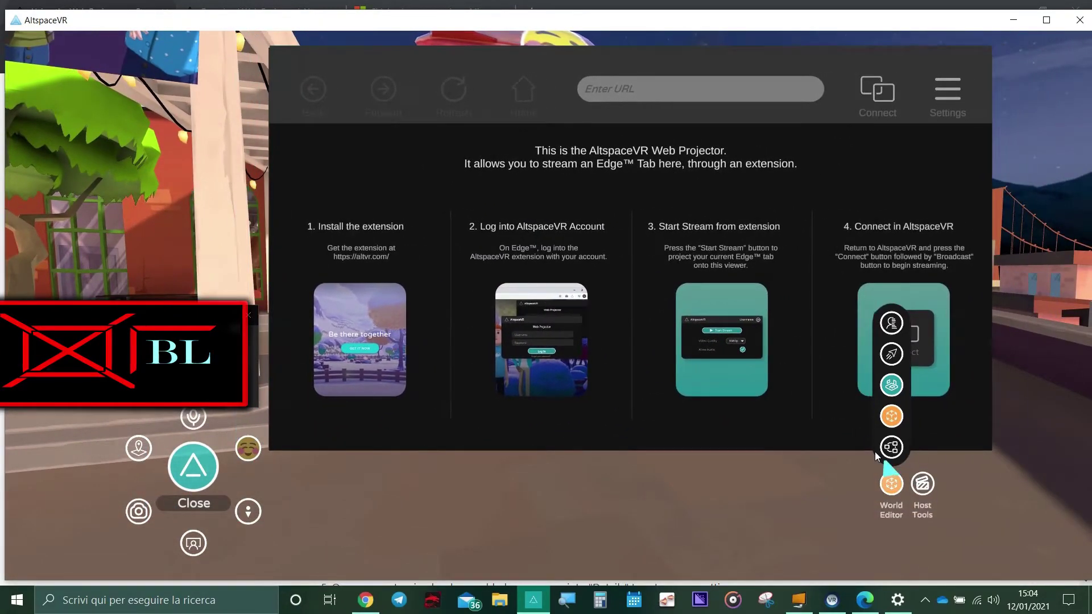
Step: Move back from the Web Projector until its whole screen and the surrounding plaza are in view
click(892, 418)
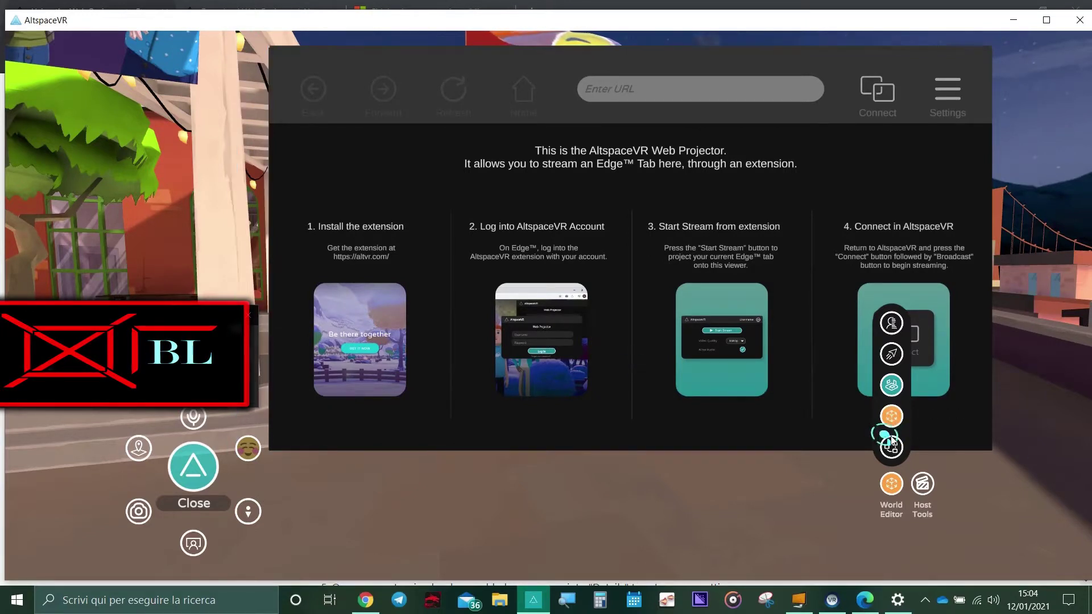
key(w)
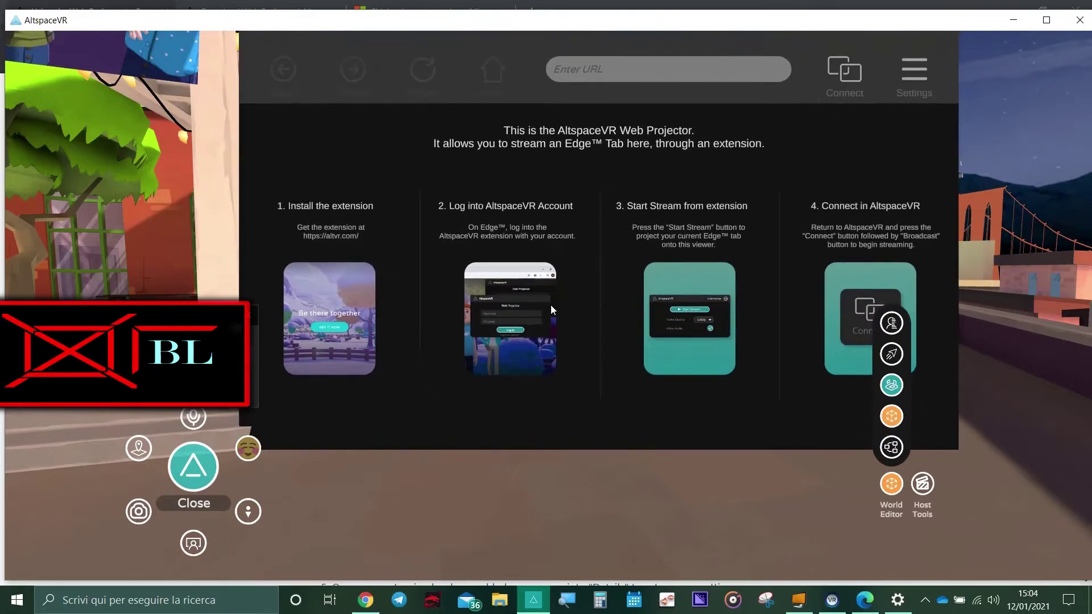
key(d)
key(s)
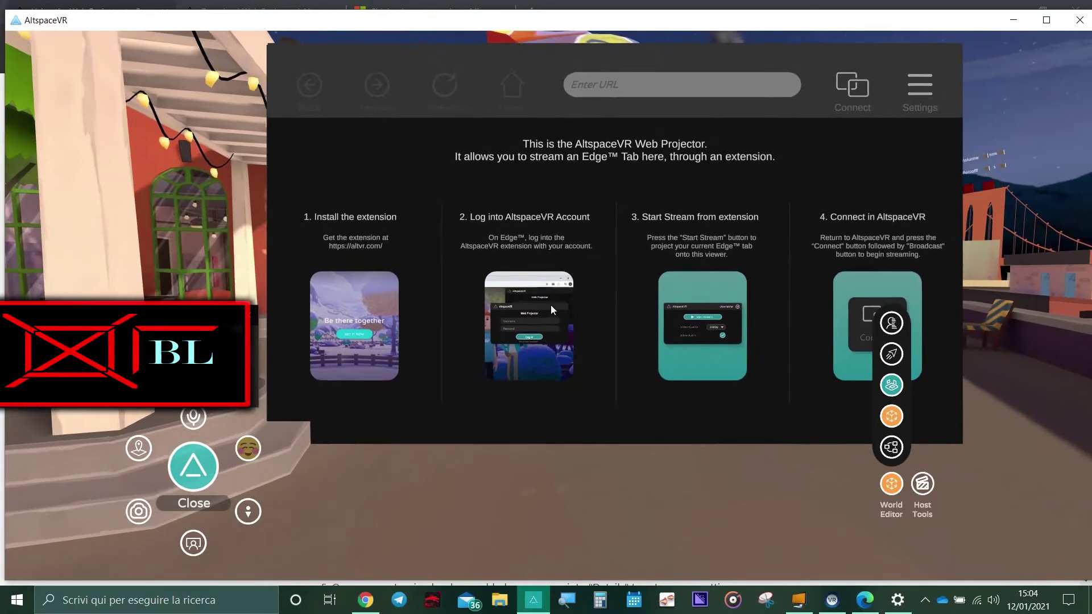
key(w)
key(s)
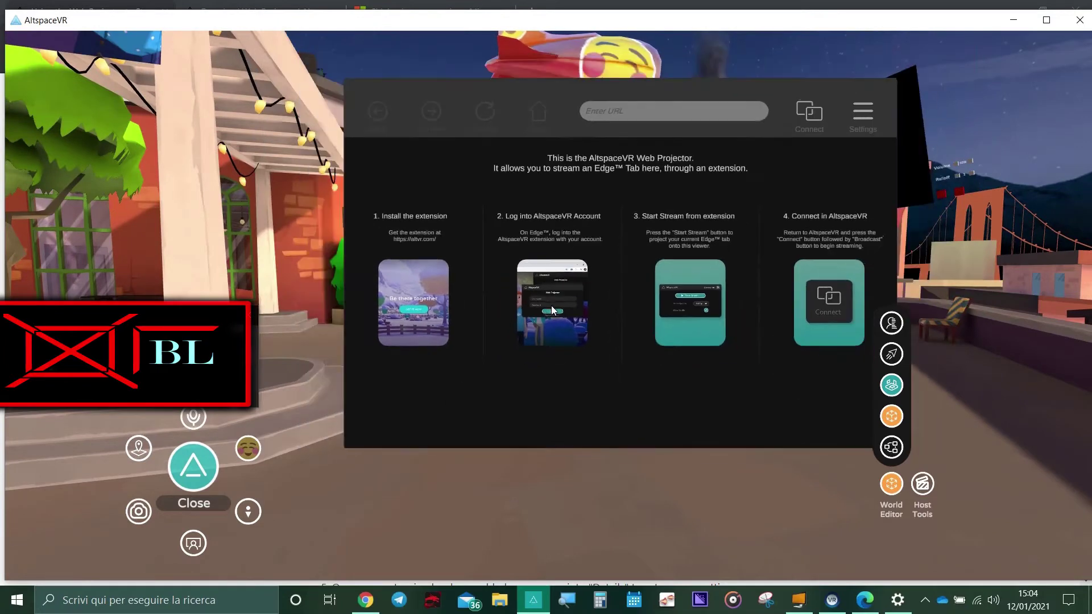
key(s)
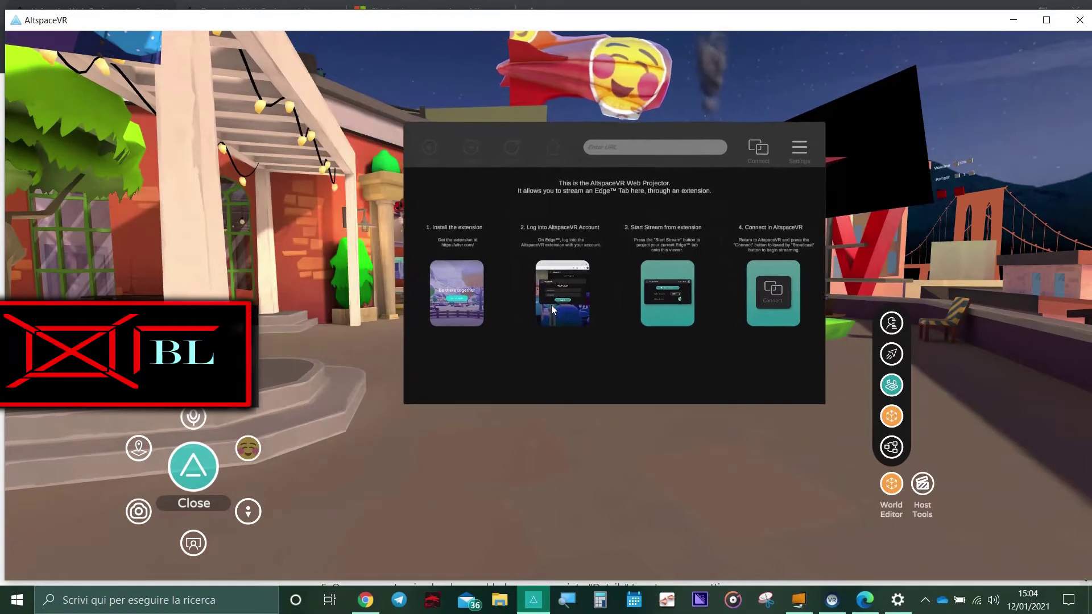
Step: Move up to the Web Projector until its instructions are readable, and turn off the World Editor's editing mode
click(551, 305)
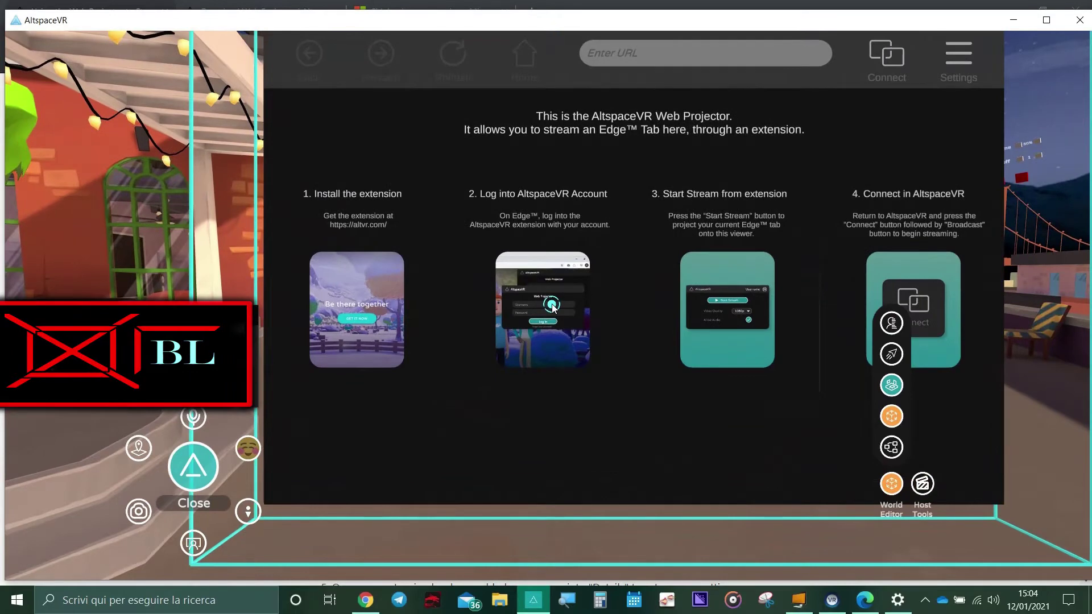
key(d)
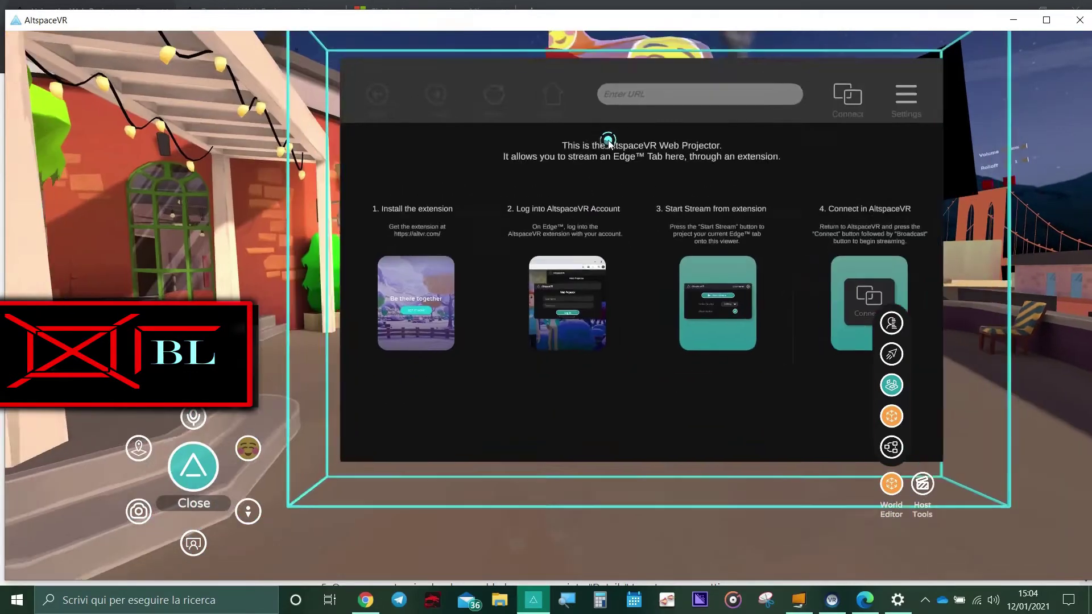
key(w)
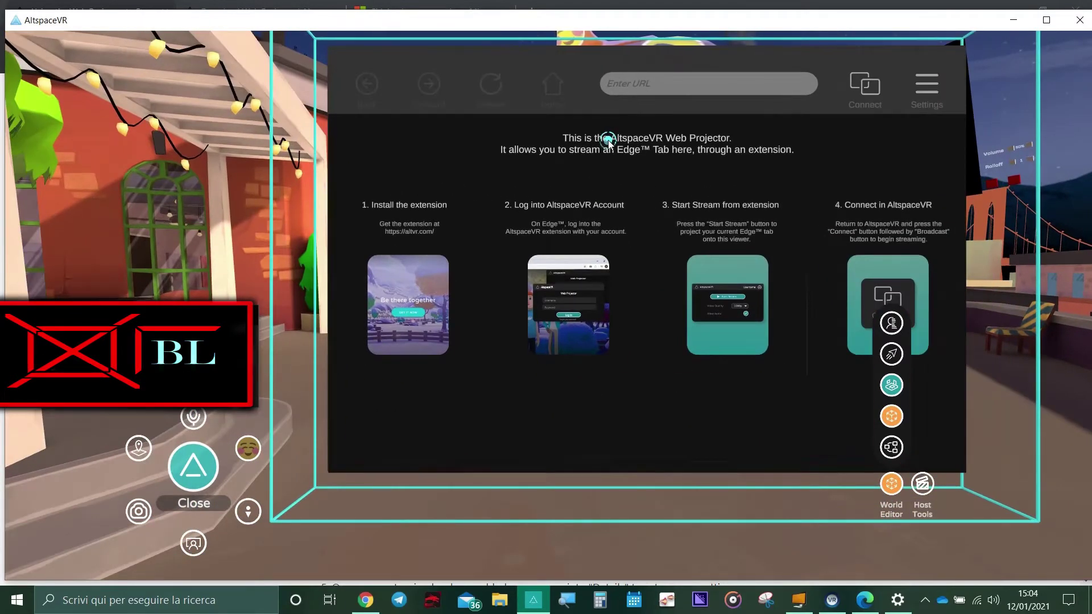
key(d)
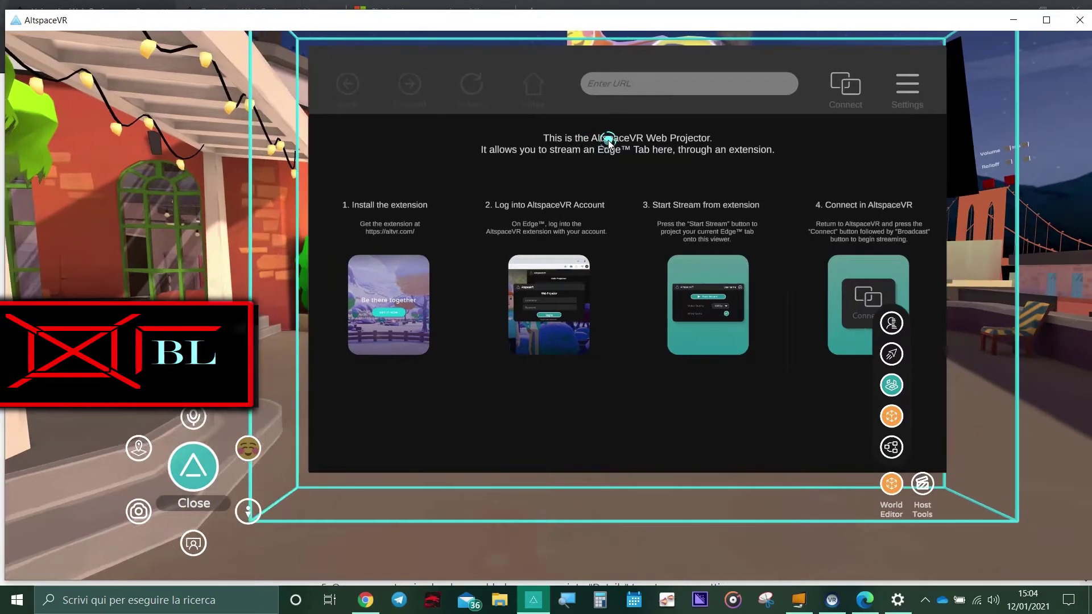
click(894, 417)
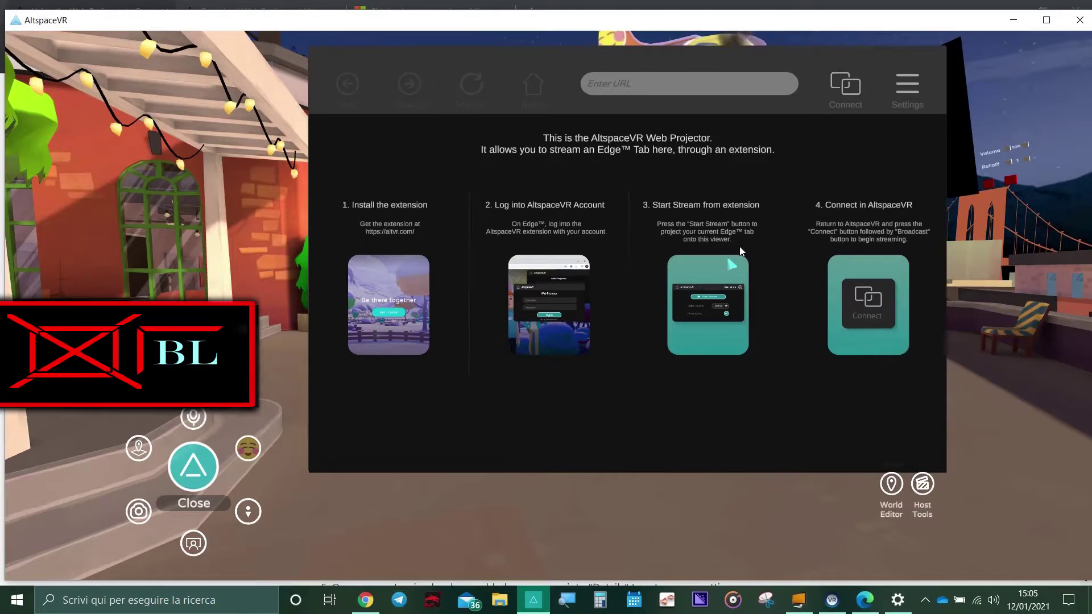
key(d)
key(s)
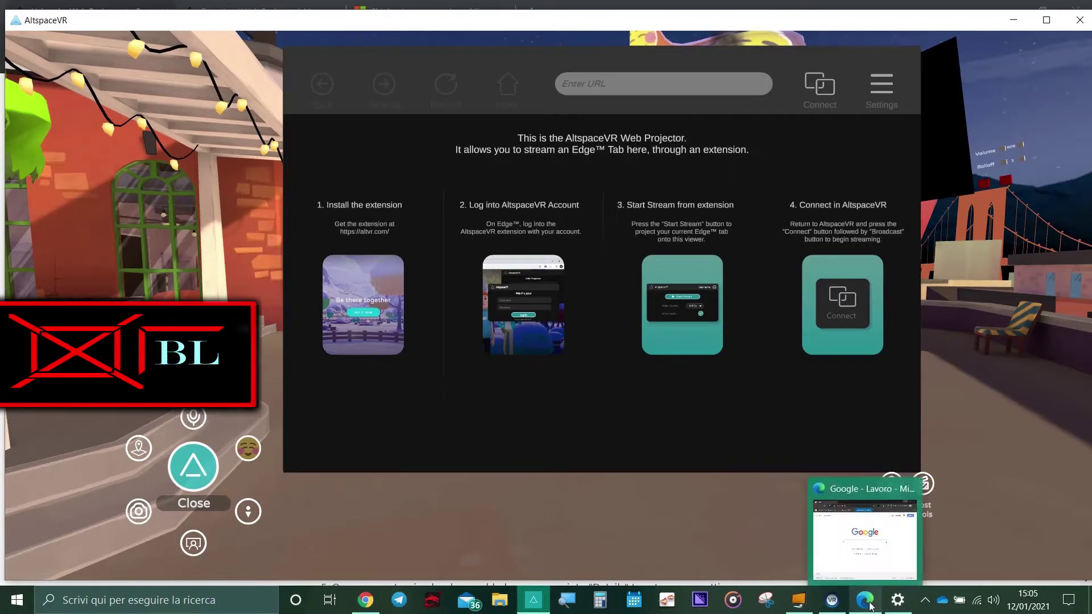
Step: Switch to Chrome and read the Getting Started instructions in the Web Projector help article, checking the extension download page
click(381, 602)
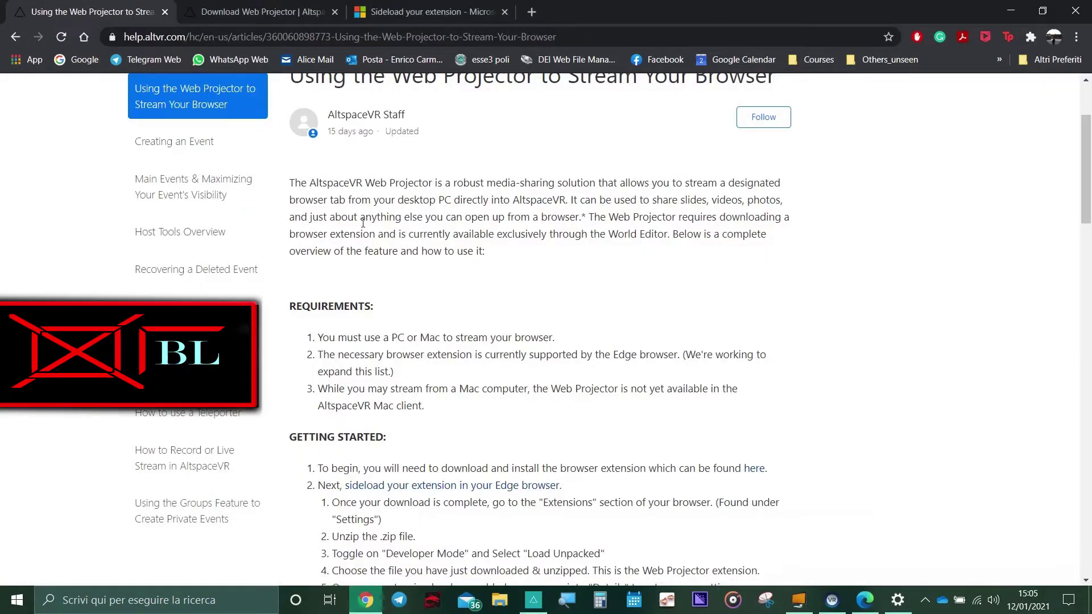
scroll(470, 357, down, 3)
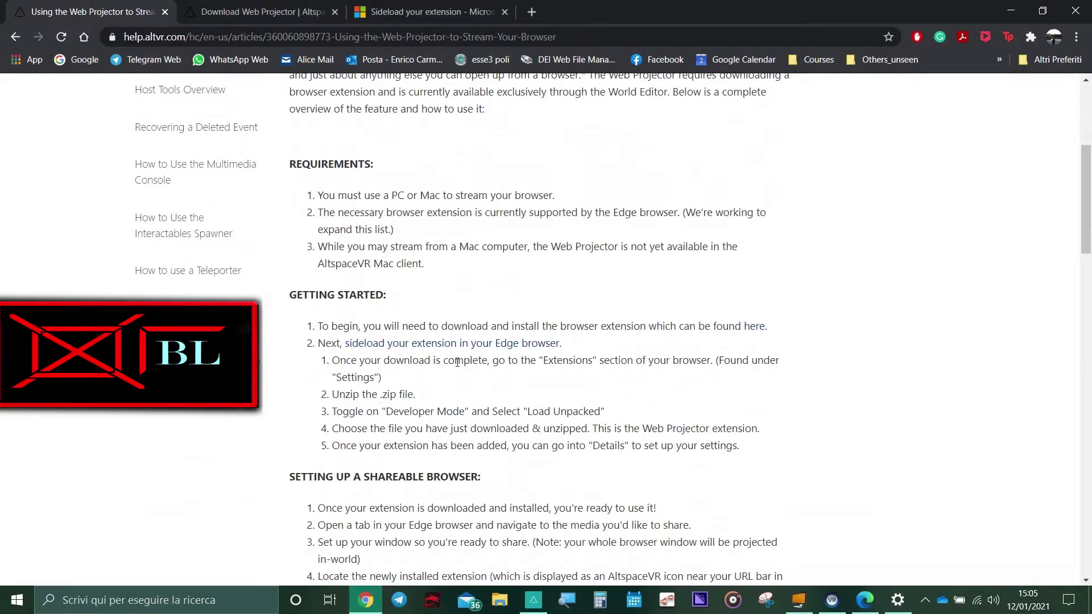
drag(417, 325, 781, 344)
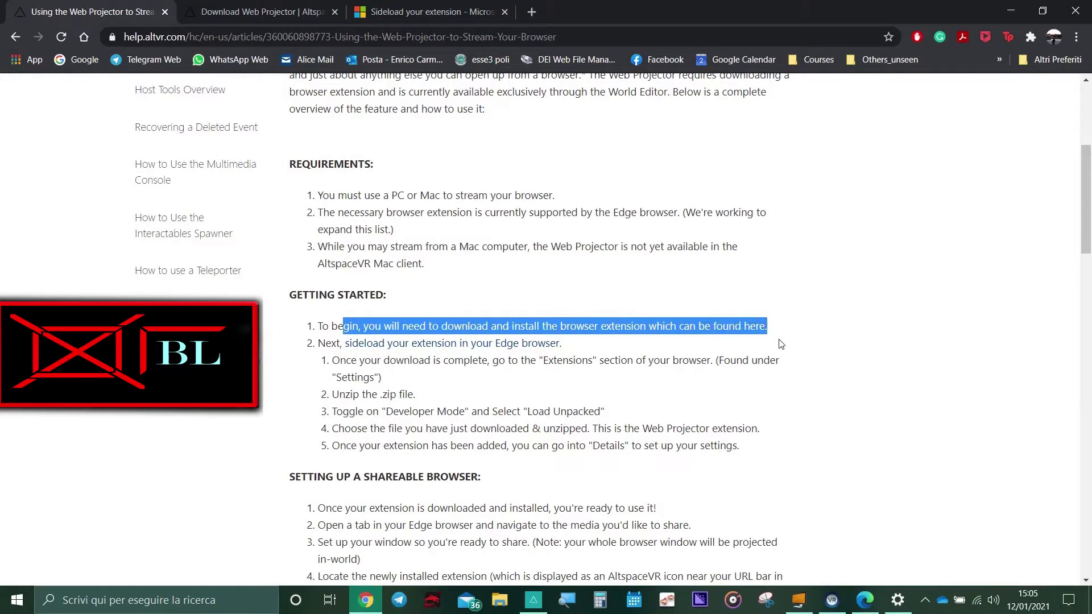
click(629, 322)
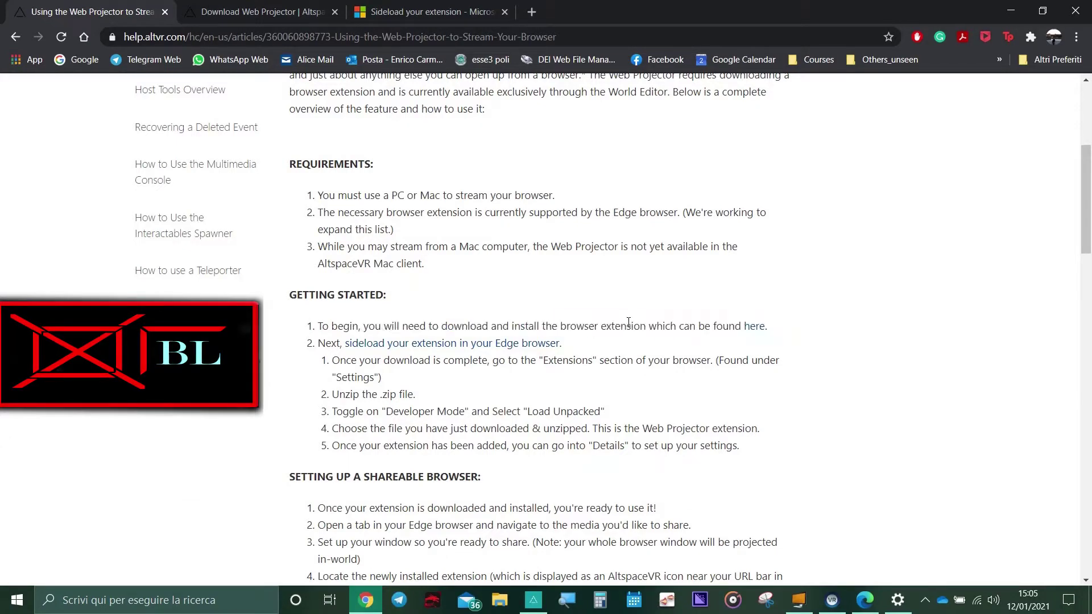
click(282, 11)
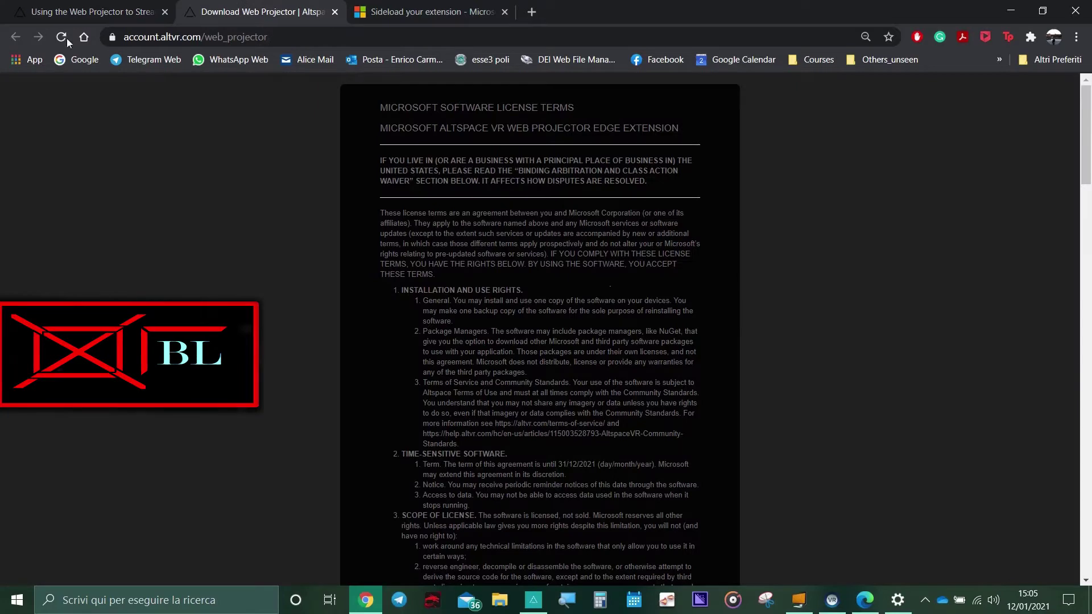
click(60, 4)
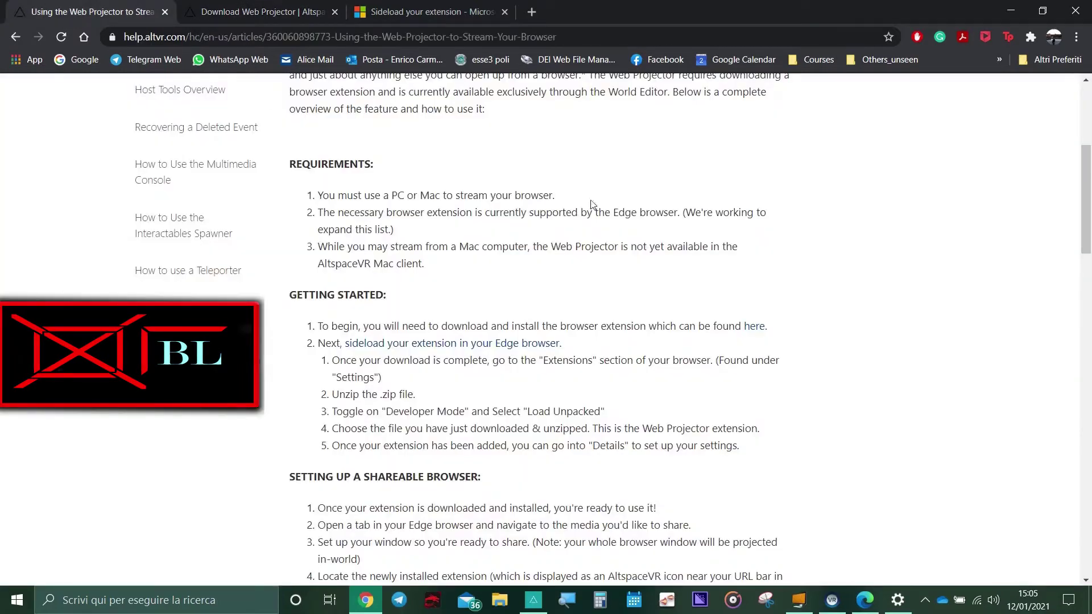
Step: Open the extension download page from the Getting Started link and accept the Web Projector Edge extension's license terms
drag(443, 323, 625, 326)
click(409, 322)
drag(736, 328, 787, 339)
click(754, 333)
scroll(613, 294, down, 20)
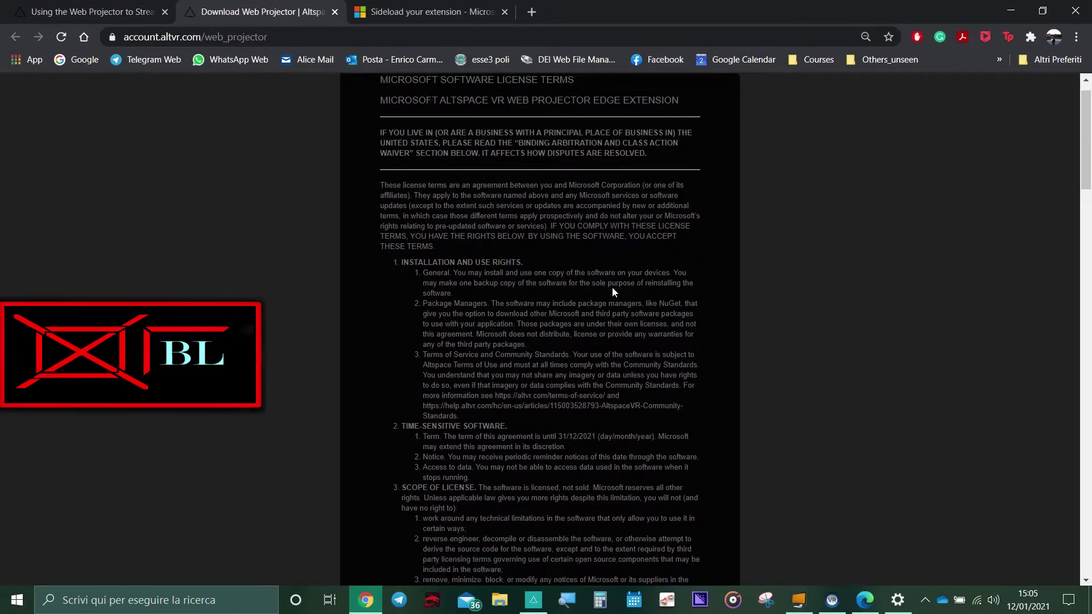
scroll(614, 321, down, 10)
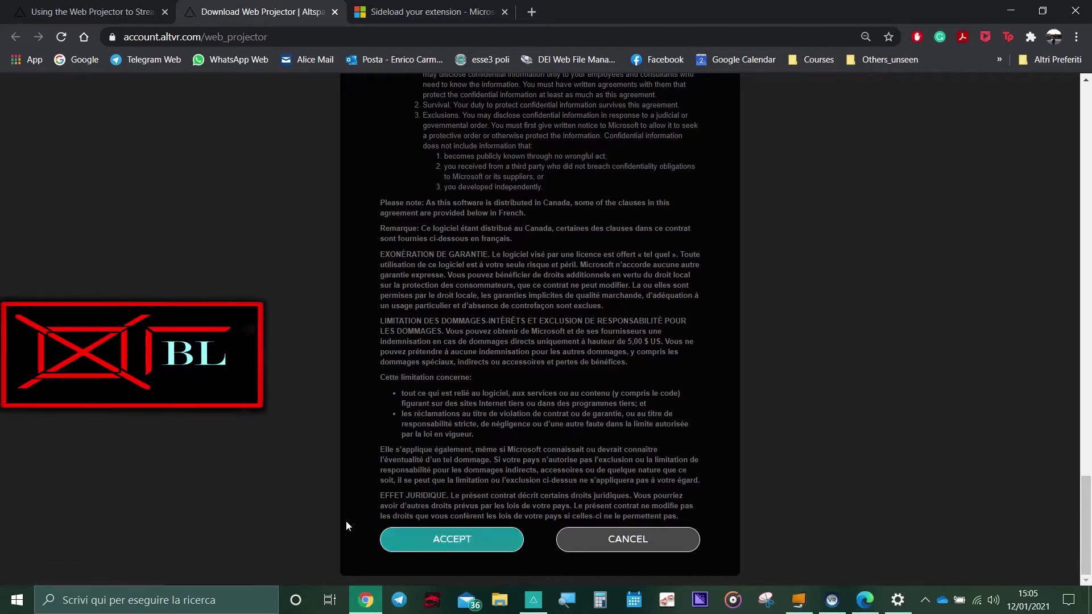
click(444, 536)
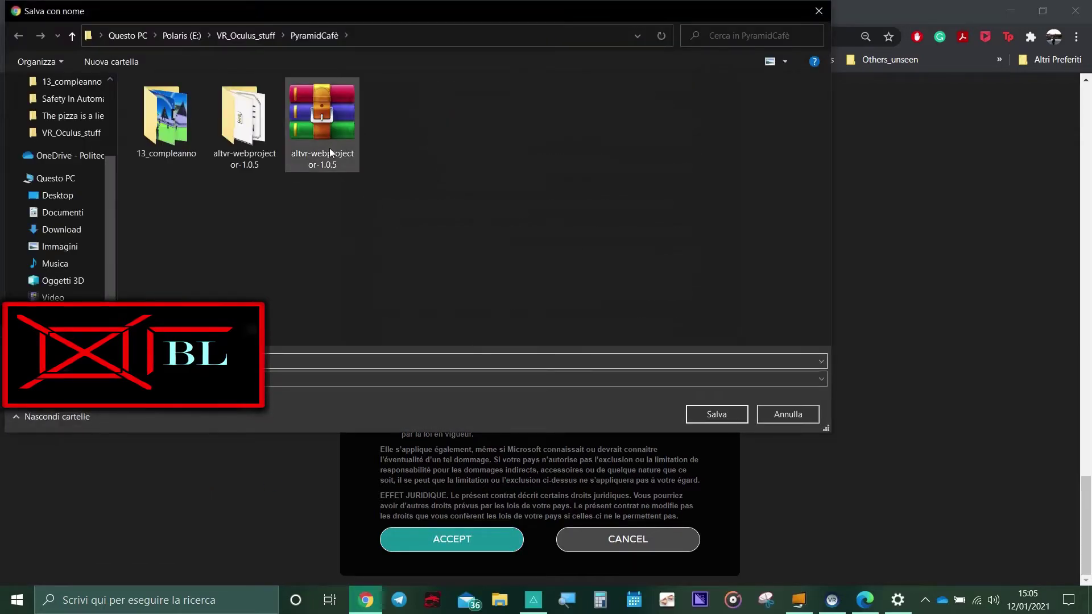
drag(165, 317, 319, 454)
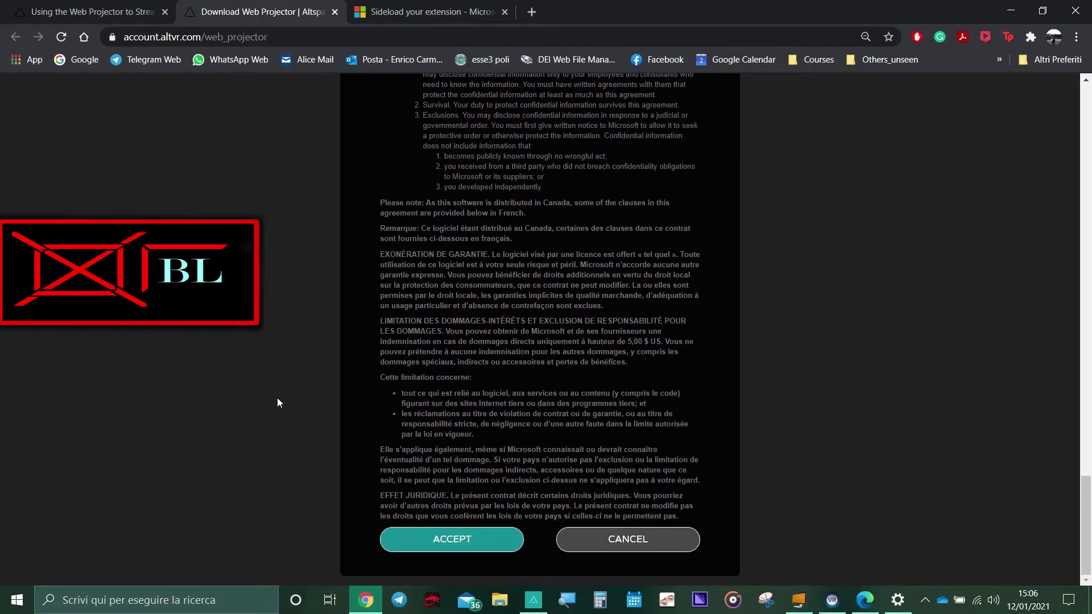
Step: Extract the altvr-webprojector-1.0.5 archive in the PyramidCafé folder into a folder of the same name, and close File Explorer
click(502, 597)
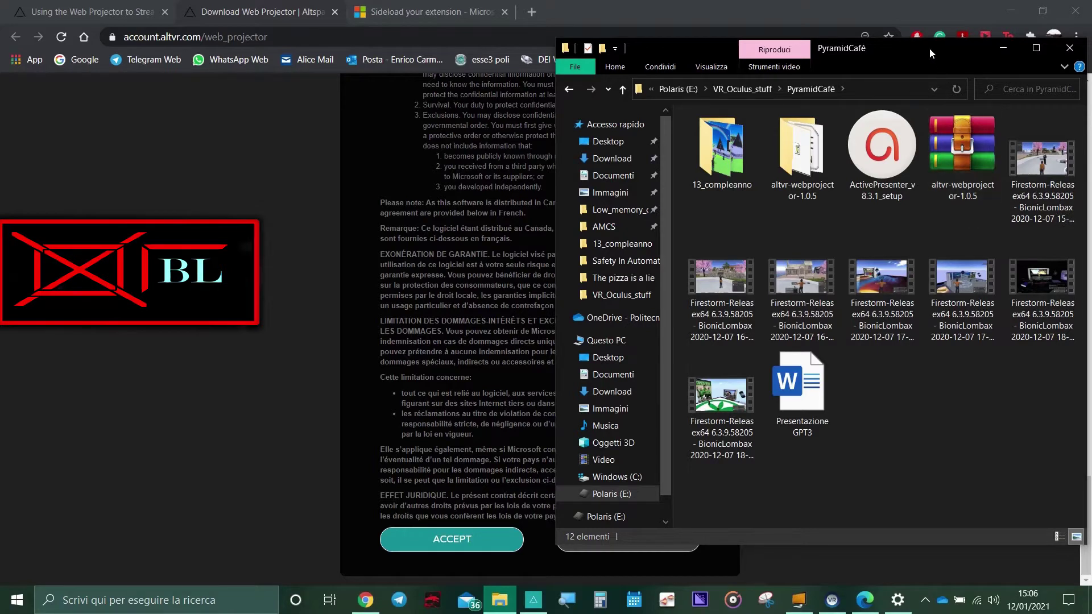
drag(930, 48, 776, 67)
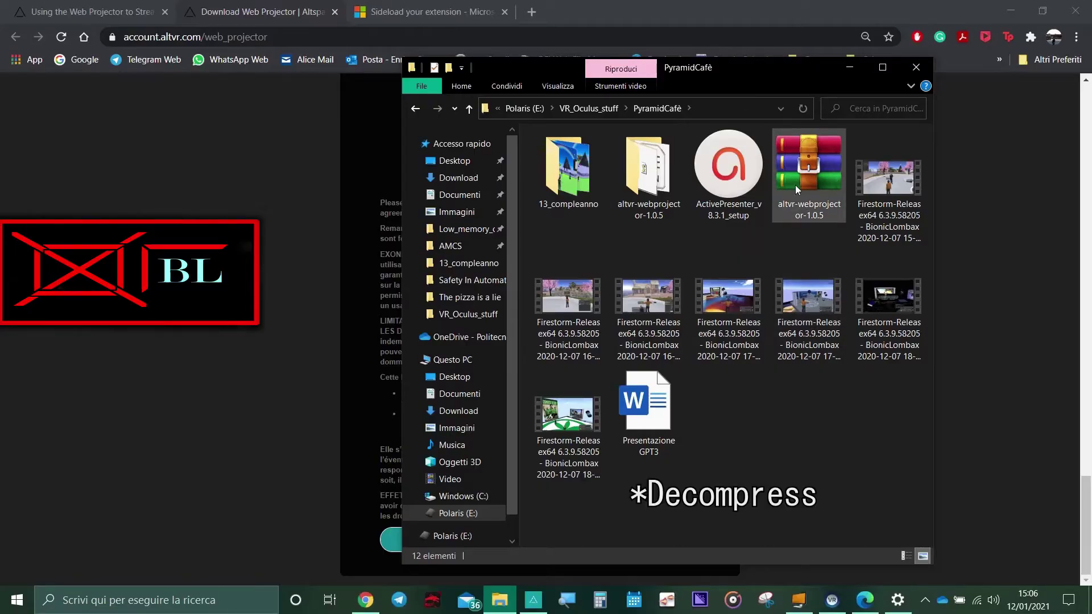
right_click(796, 185)
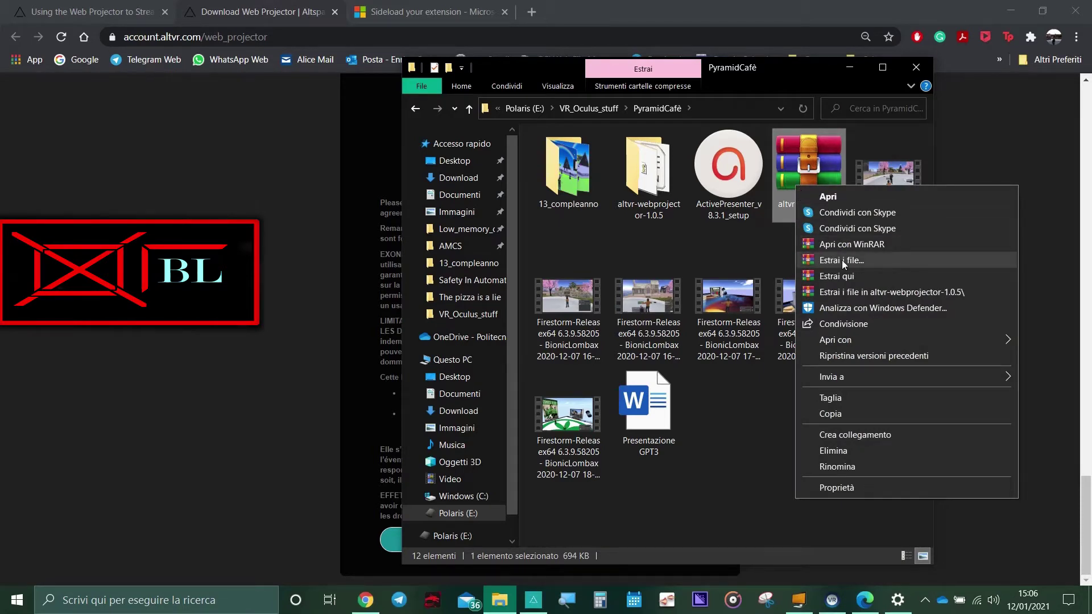
click(870, 293)
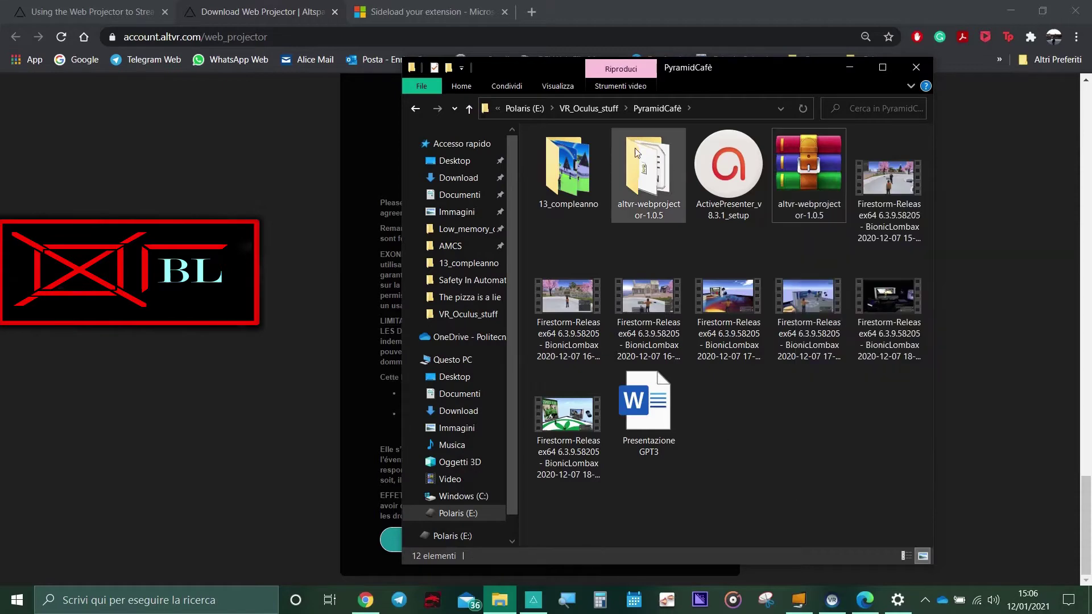
click(917, 66)
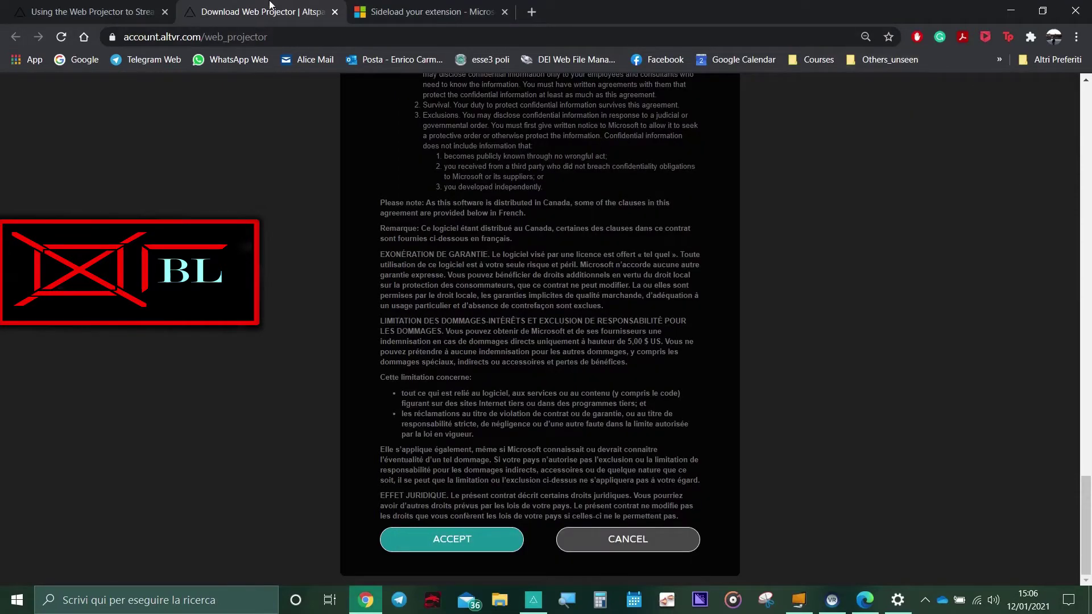
Step: Open the Edge sideloading guide linked in the help article and review its Developer mode and Load Unpacked steps
click(89, 7)
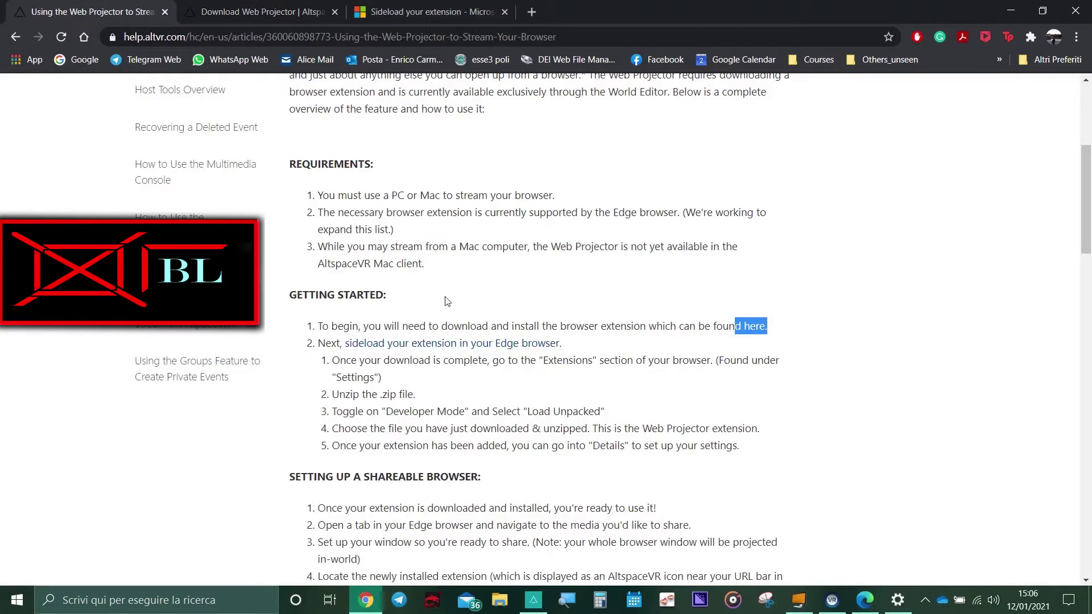
click(499, 322)
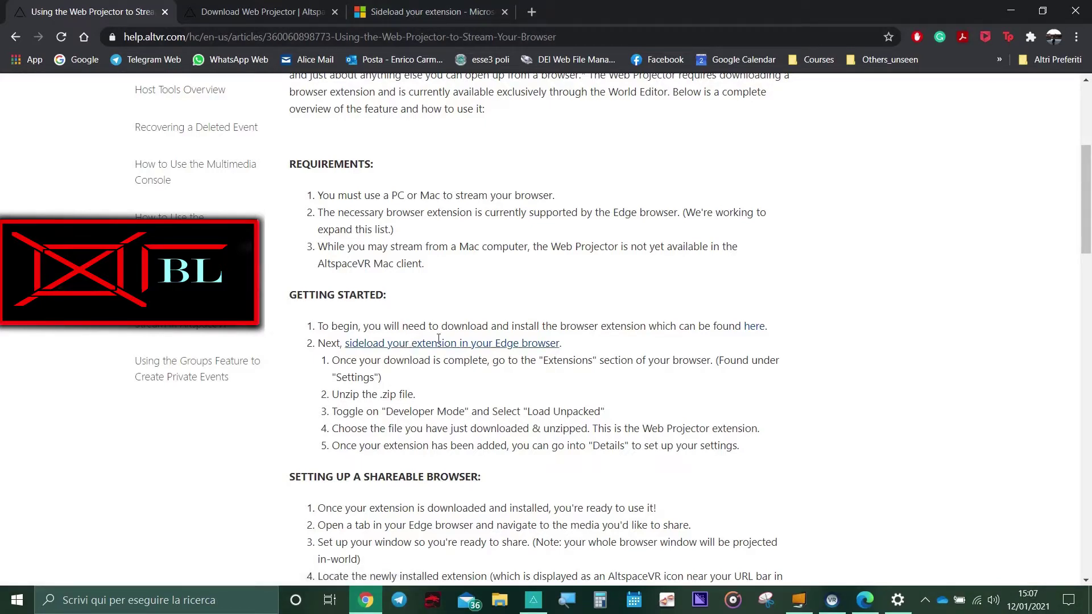
click(385, 348)
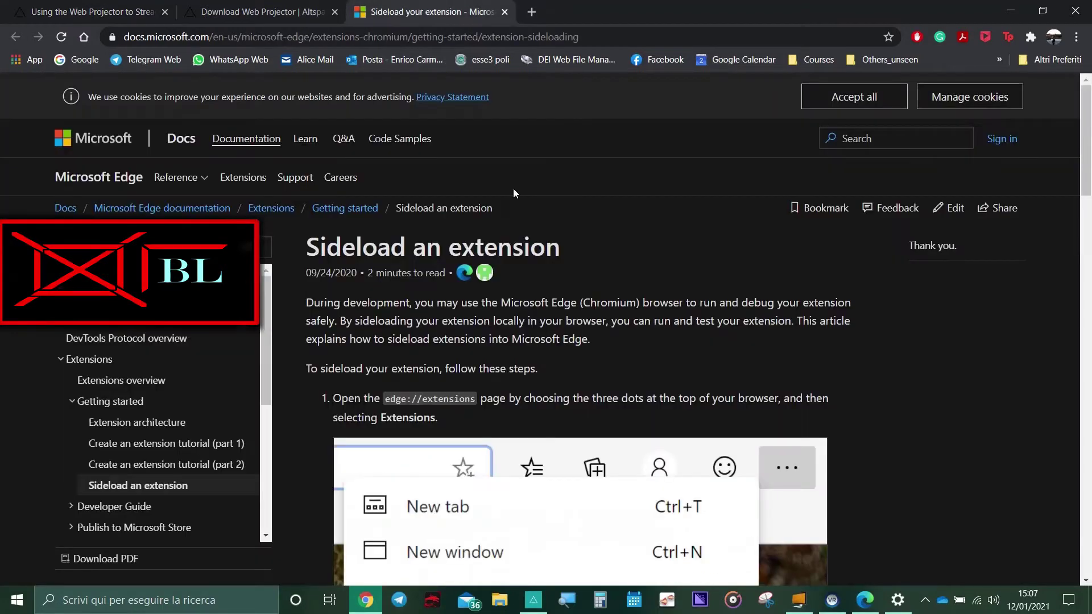
scroll(640, 330, down, 5)
scroll(643, 330, down, 15)
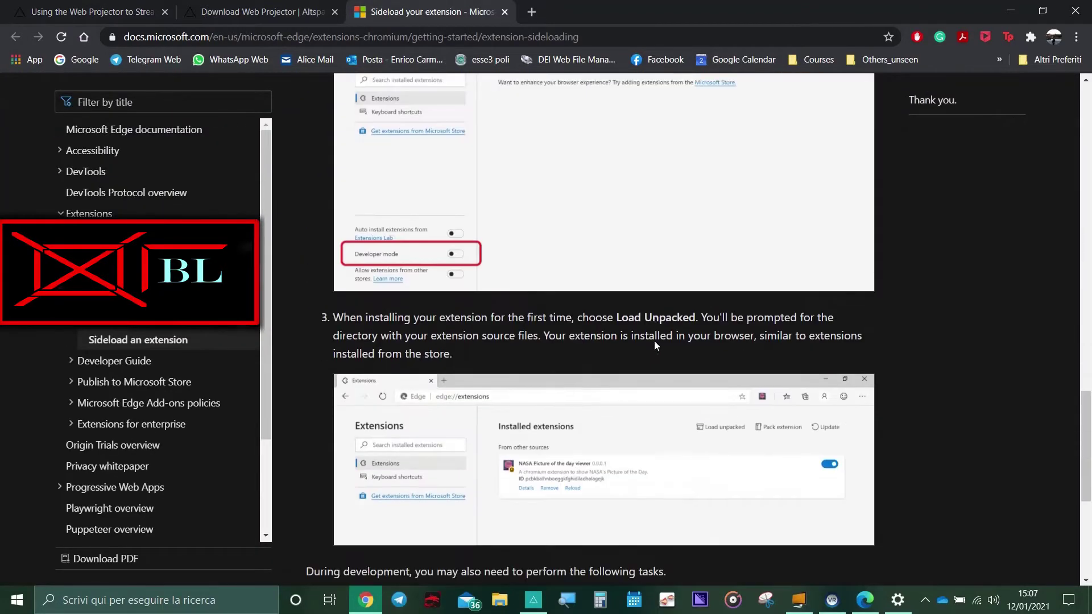
scroll(654, 346, up, 20)
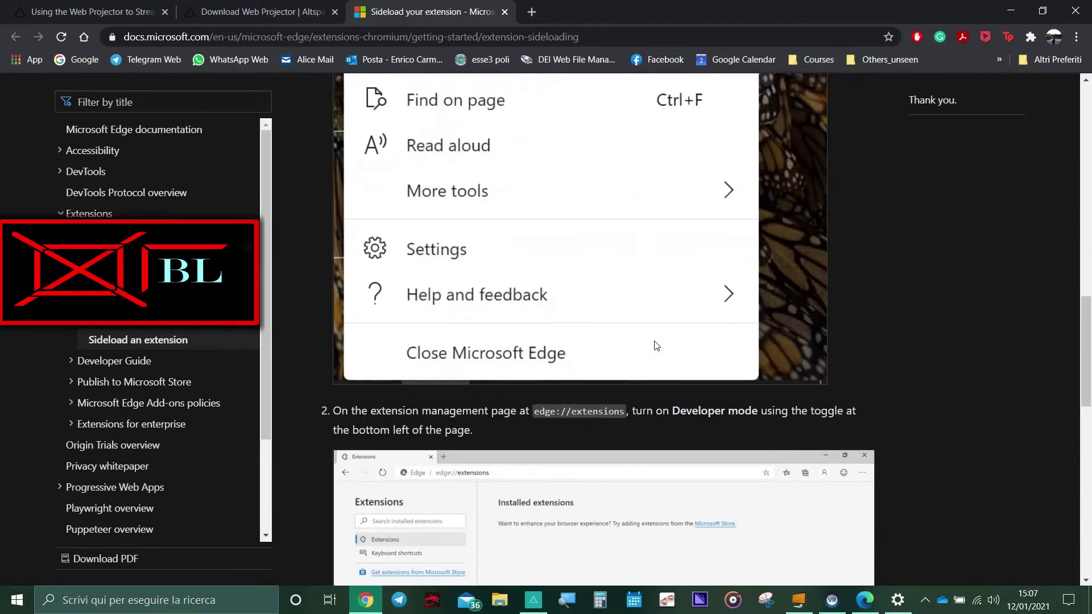
scroll(655, 345, up, 1)
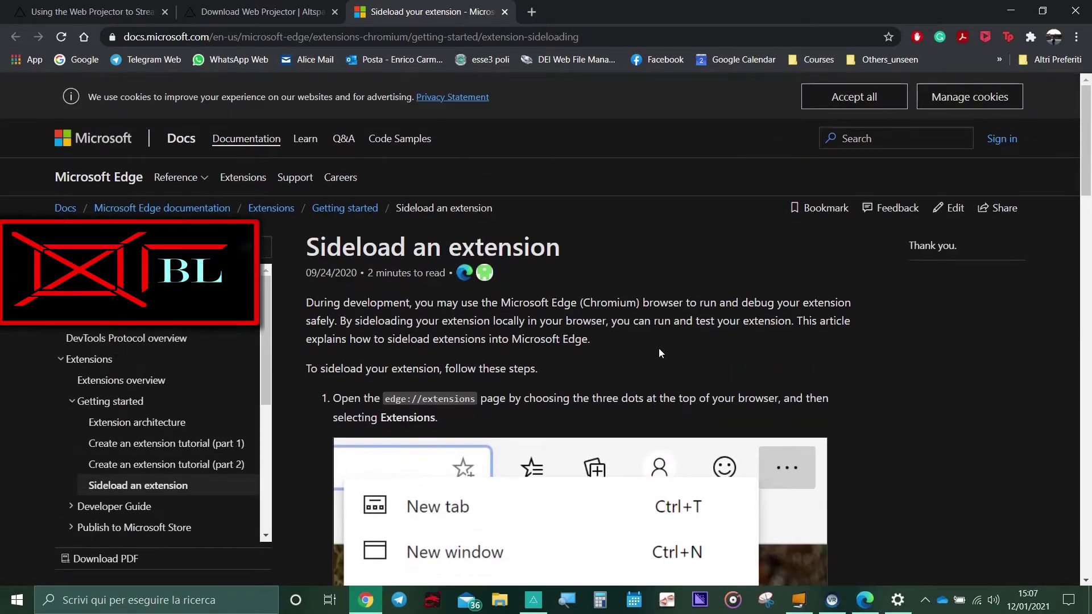
Step: Switch to Edge and open its Extensions management page
click(865, 600)
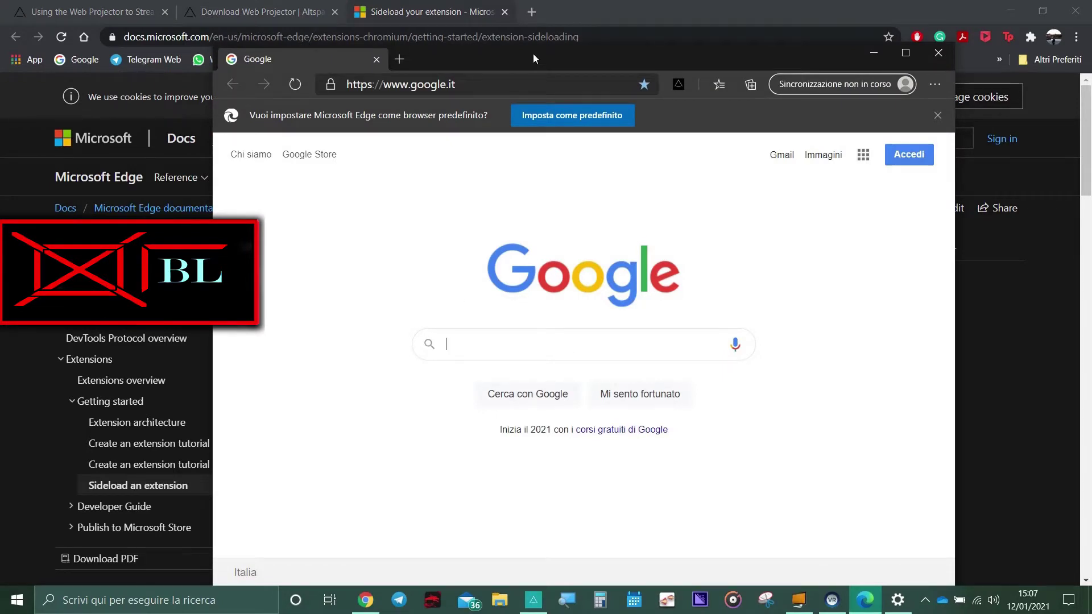
drag(533, 53, 527, 42)
click(928, 74)
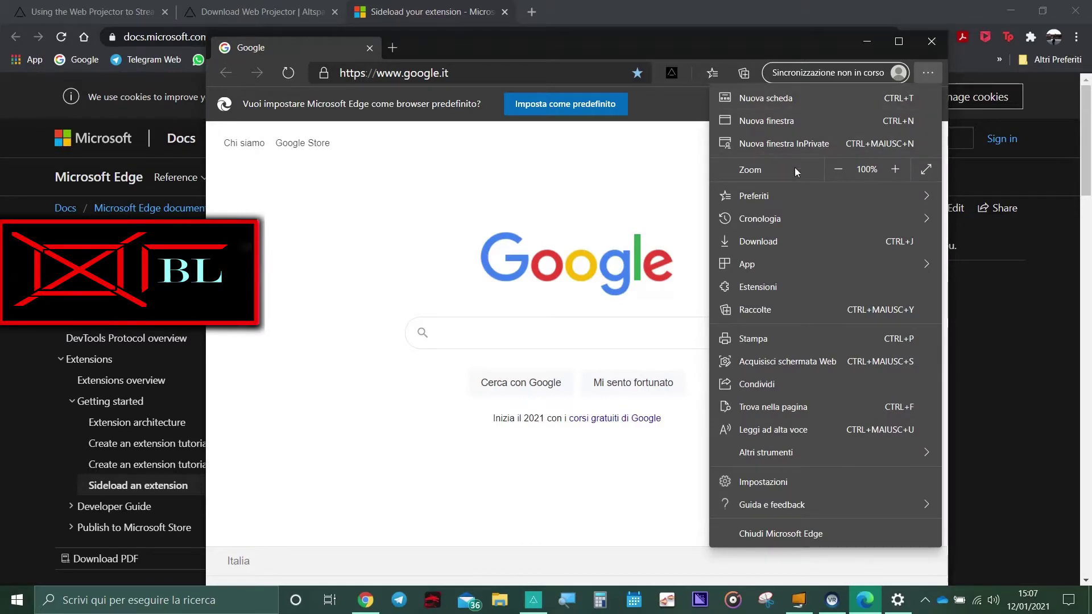
mouse_move(759, 268)
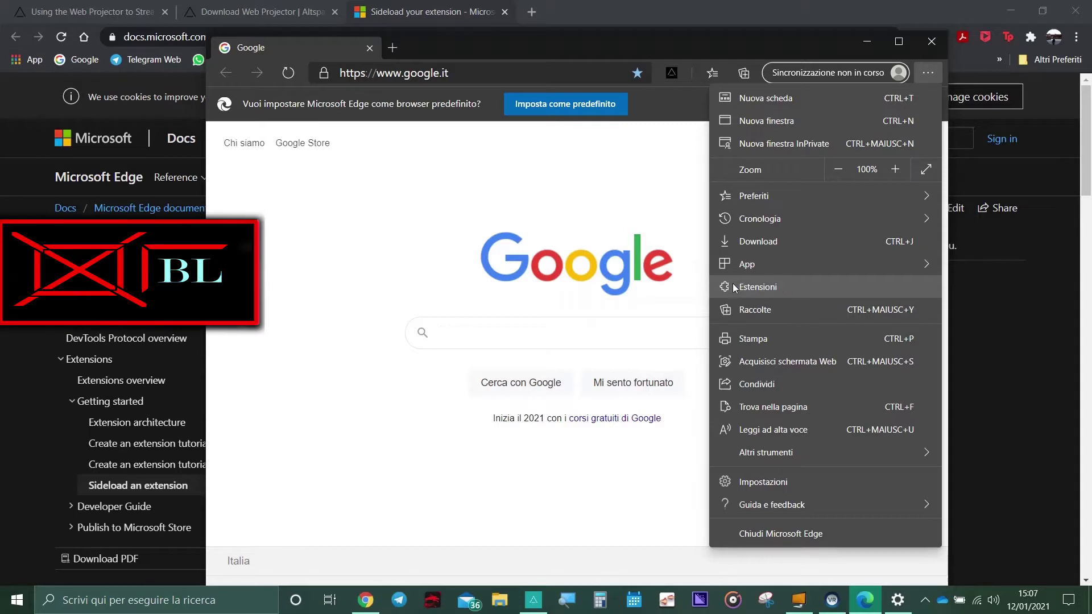
click(773, 295)
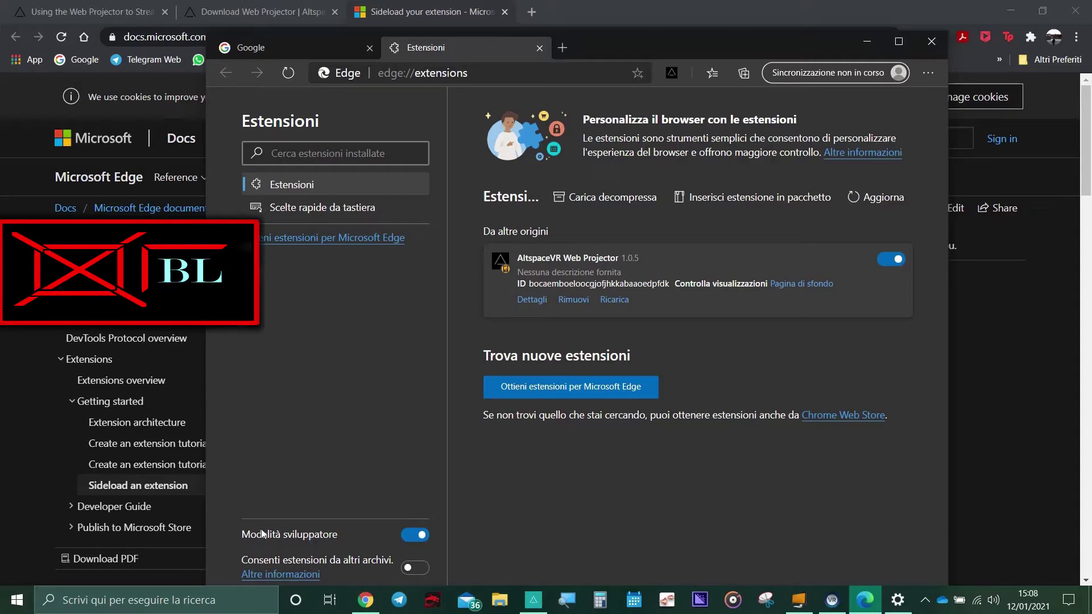
Step: Turn Developer mode off and back on for the Edge extensions
drag(243, 534, 268, 534)
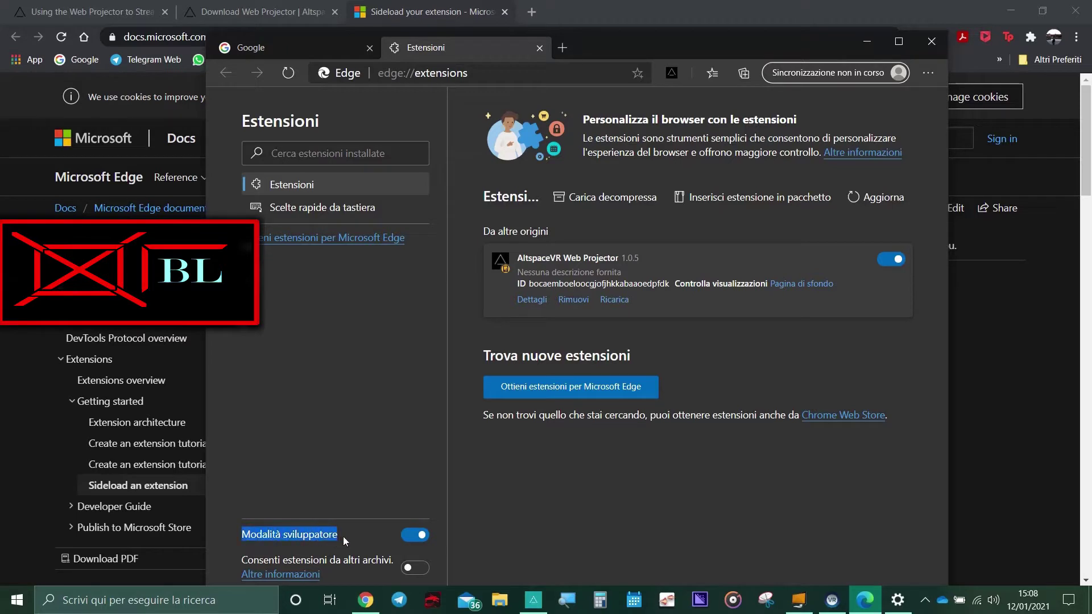
click(247, 537)
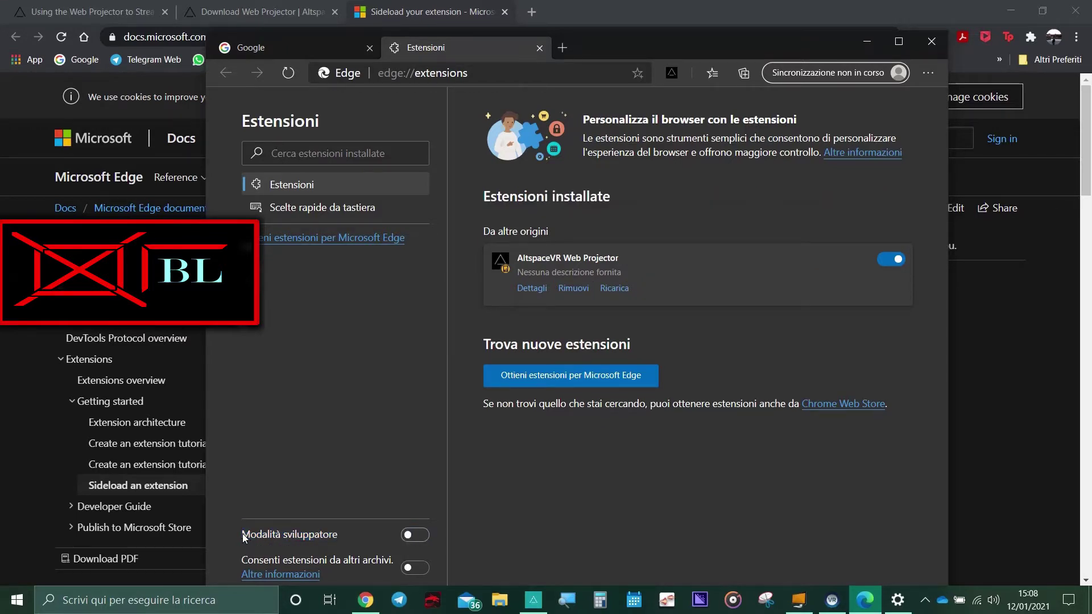
click(336, 536)
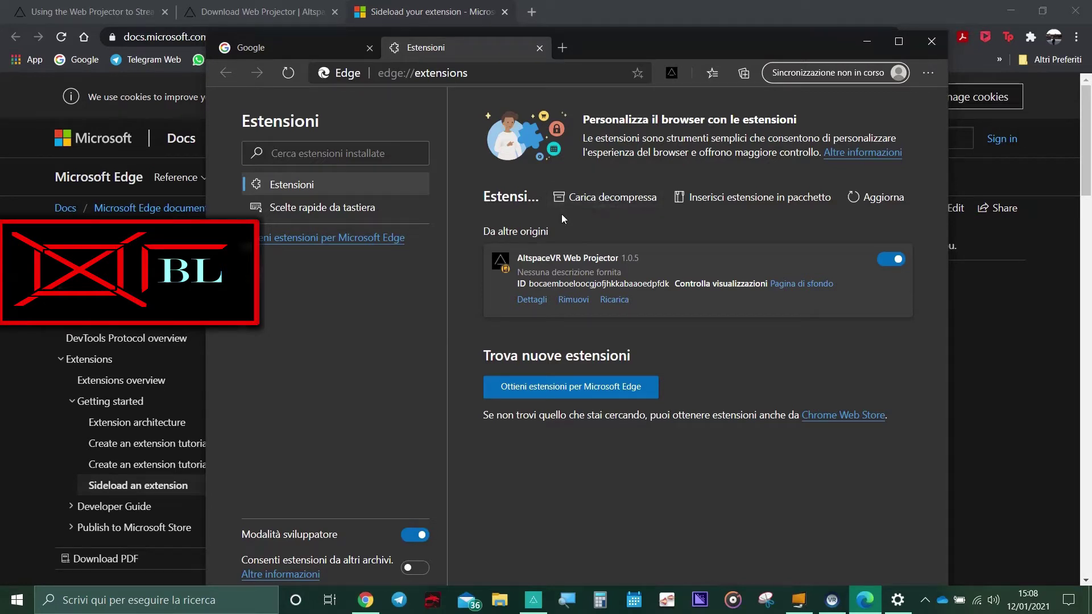
Step: Load the unpacked extension from the altvr-webprojector-1.0.5 folder inside PyramidCafé
click(599, 198)
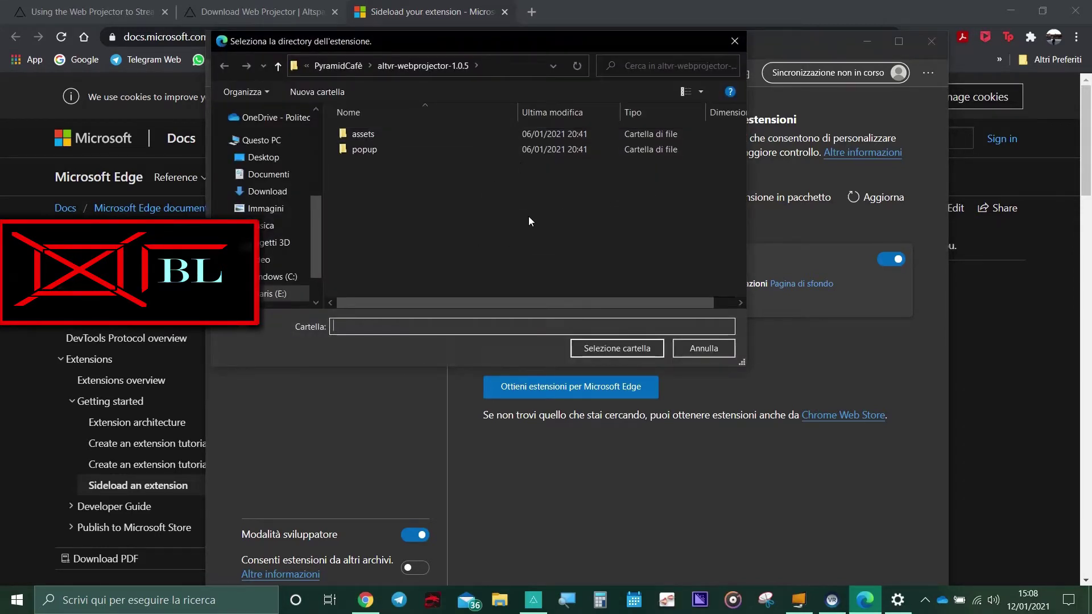
click(337, 66)
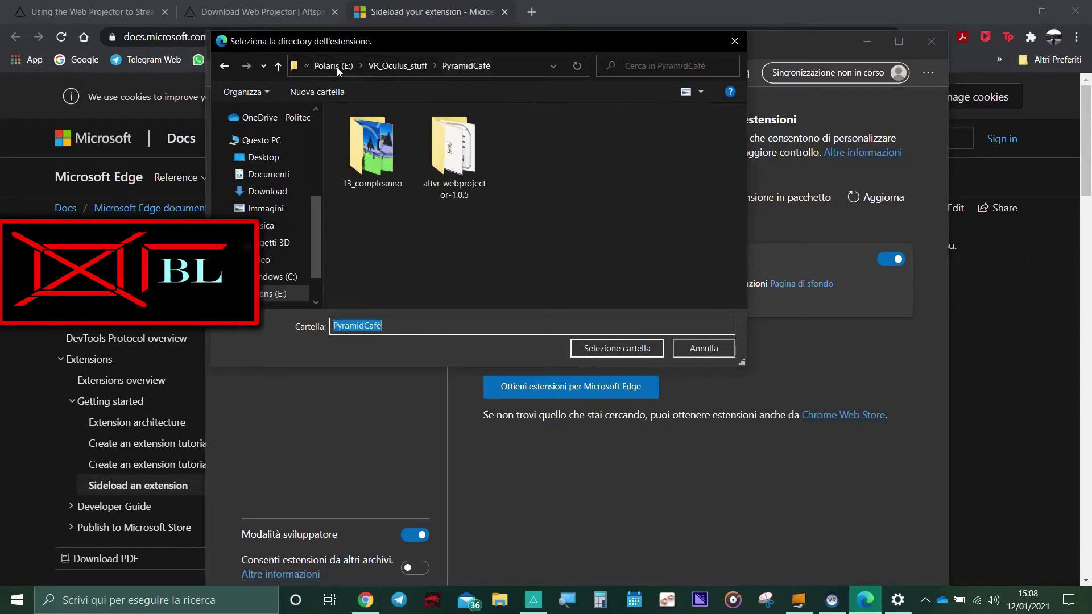
click(467, 166)
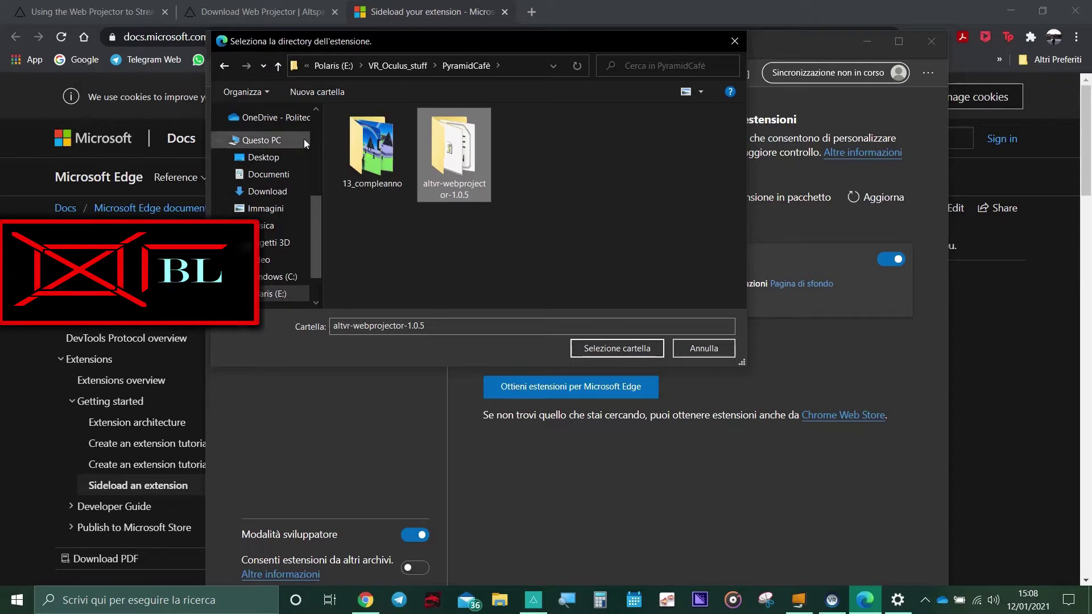
click(602, 348)
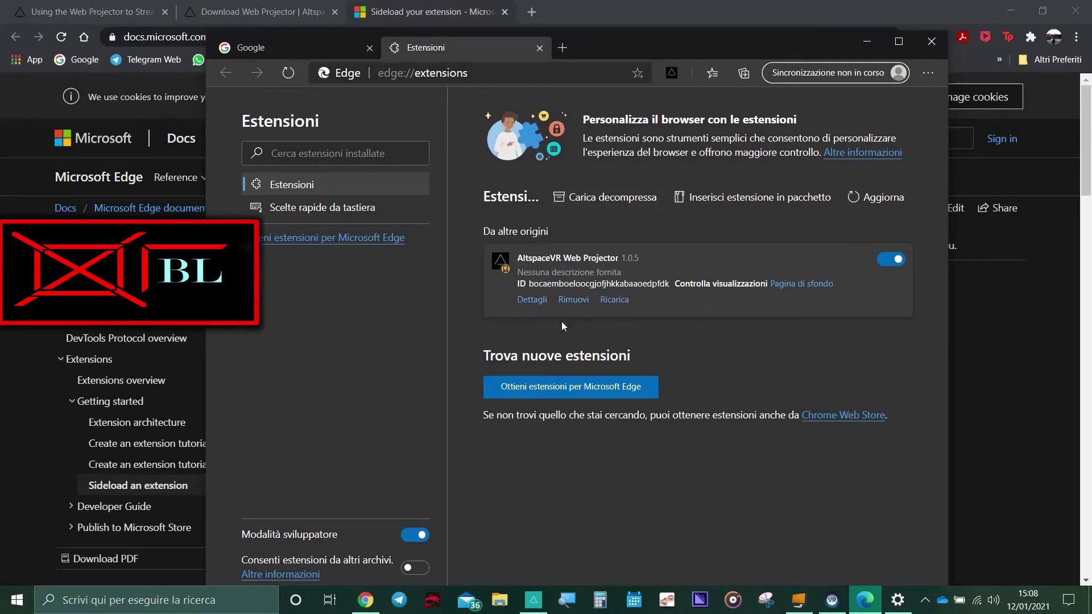
Step: Review the permissions and options in the AltspaceVR Web Projector extension's details, then close the Extensions page
click(529, 307)
scroll(600, 300, down, 2)
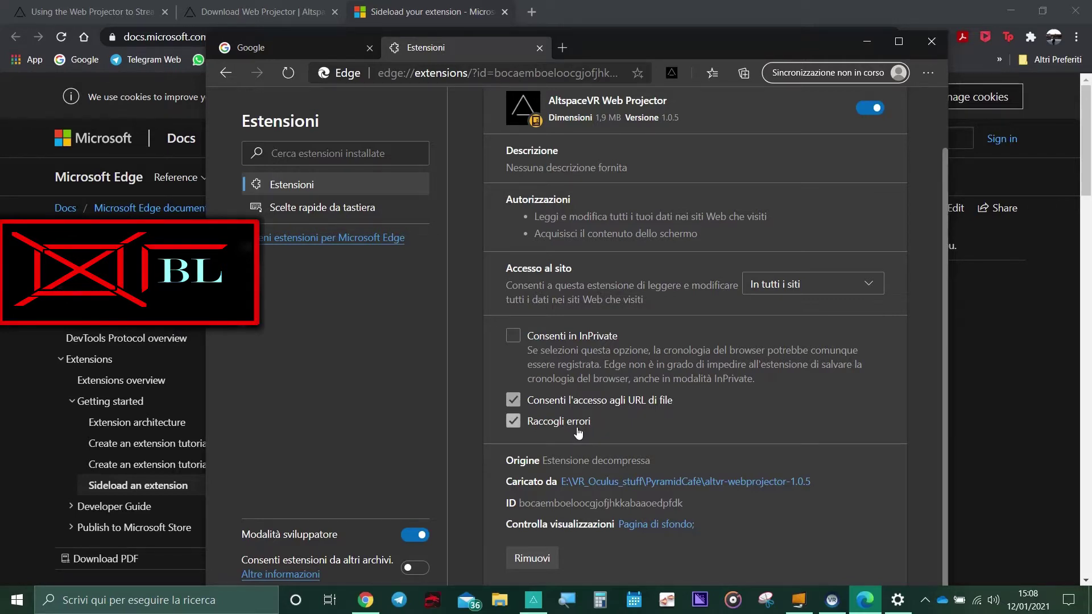
scroll(581, 428, up, 1)
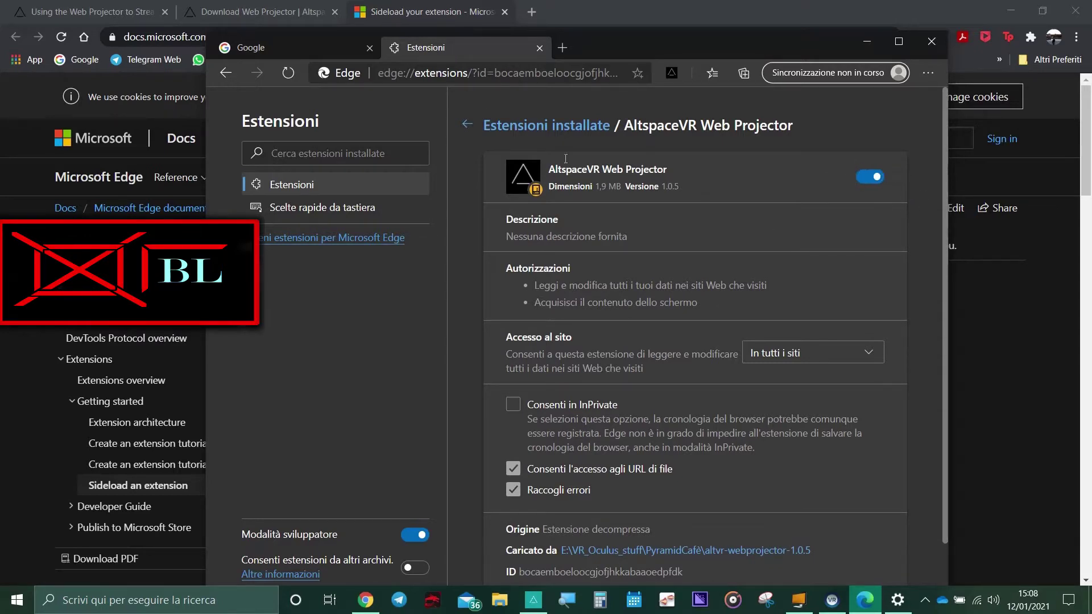
click(459, 133)
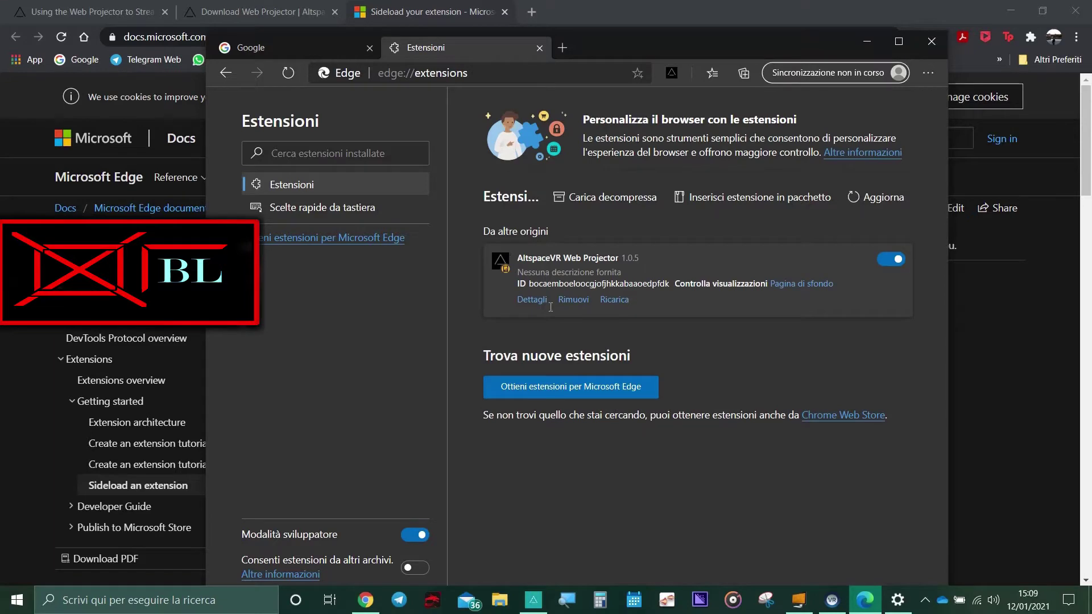
click(540, 48)
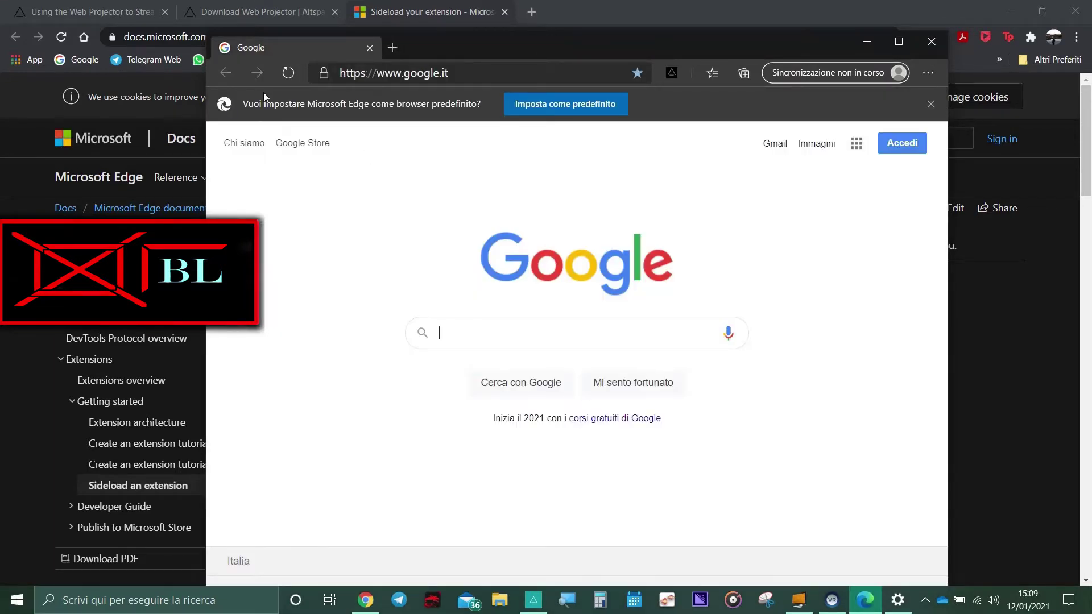
Step: Reload the Google page and check the Web Projector extension's source and video quality settings
click(292, 76)
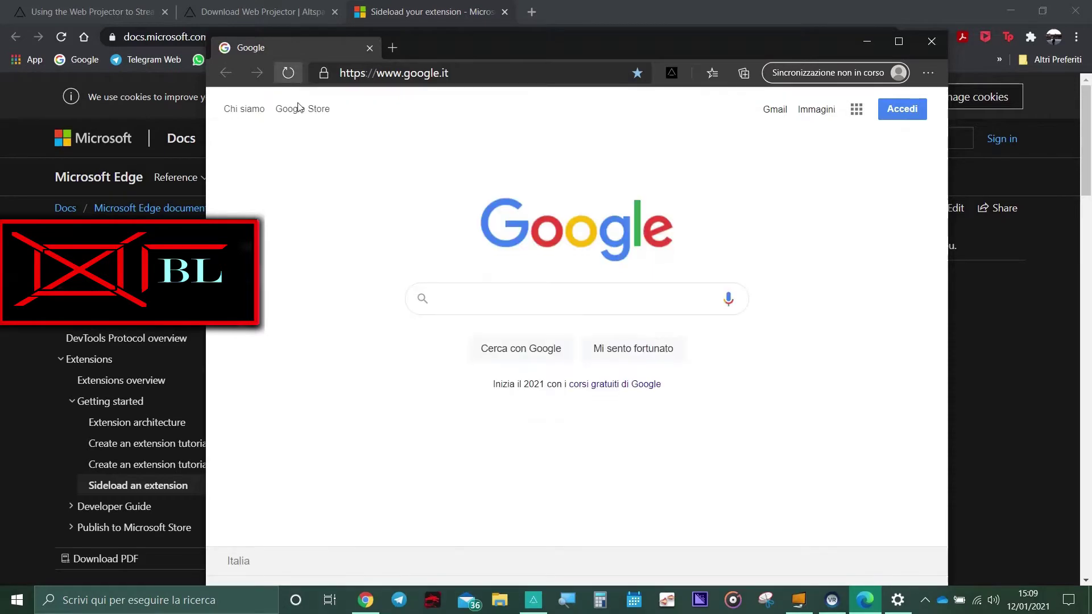
click(672, 73)
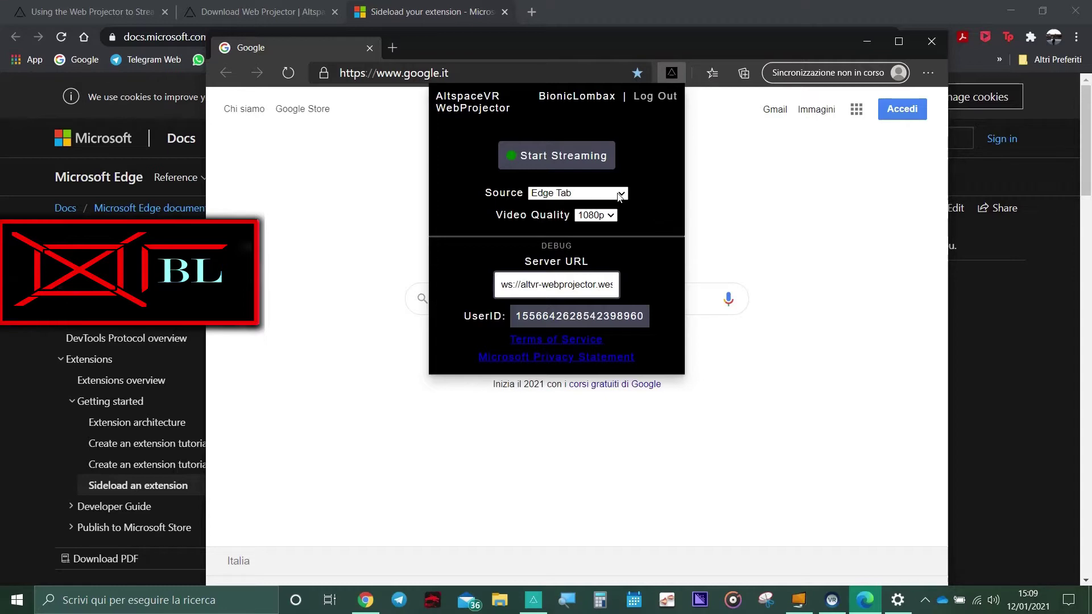
click(770, 199)
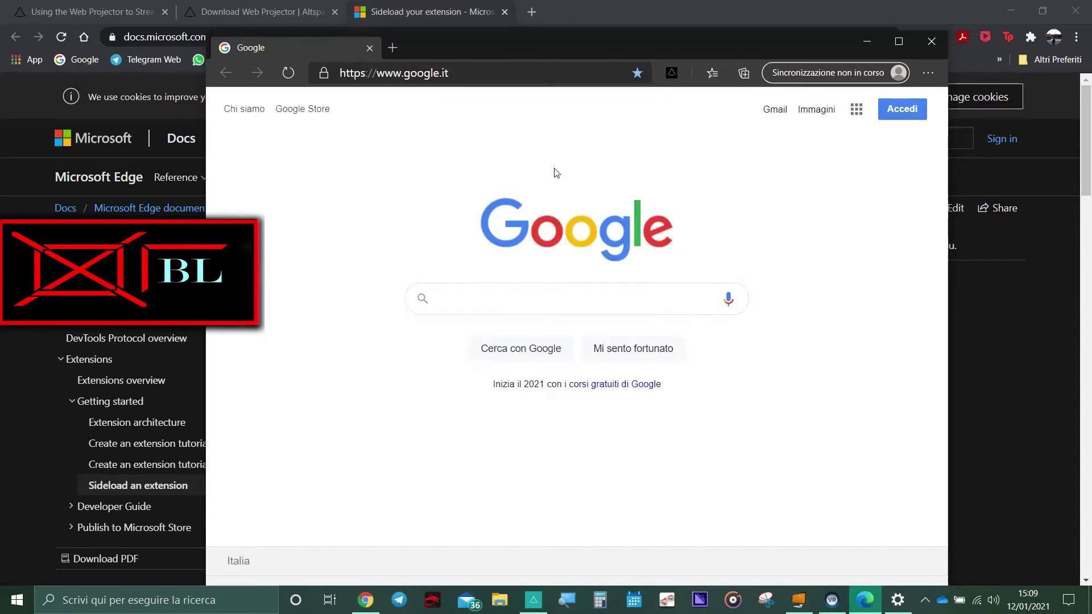
click(393, 47)
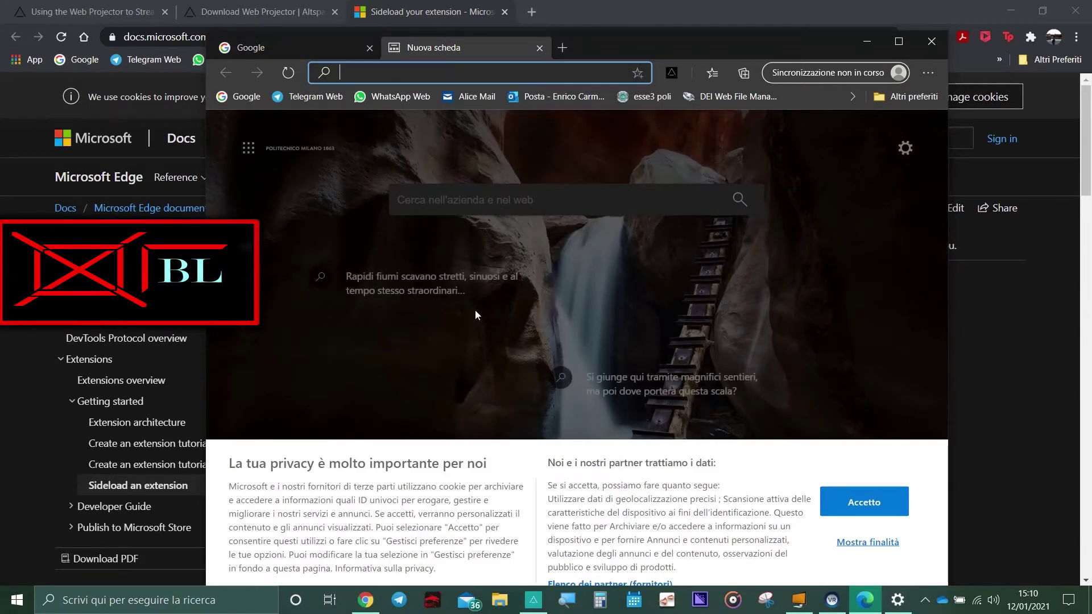
click(320, 44)
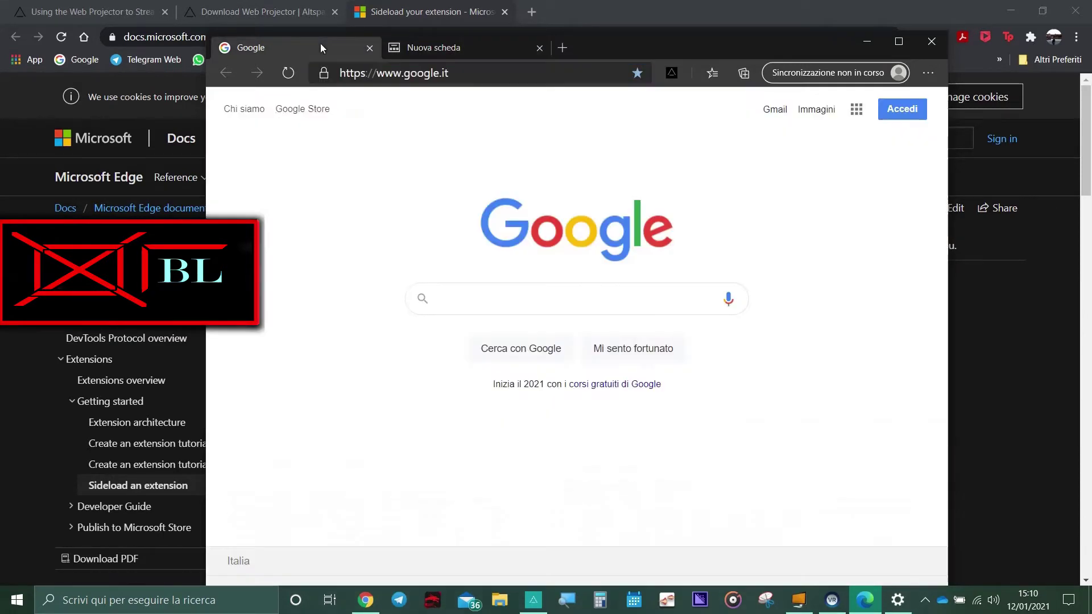
click(539, 48)
Step: Start streaming the Google tab from the Web Projector extension with Edge Tab as the source and 1080p video quality
click(671, 74)
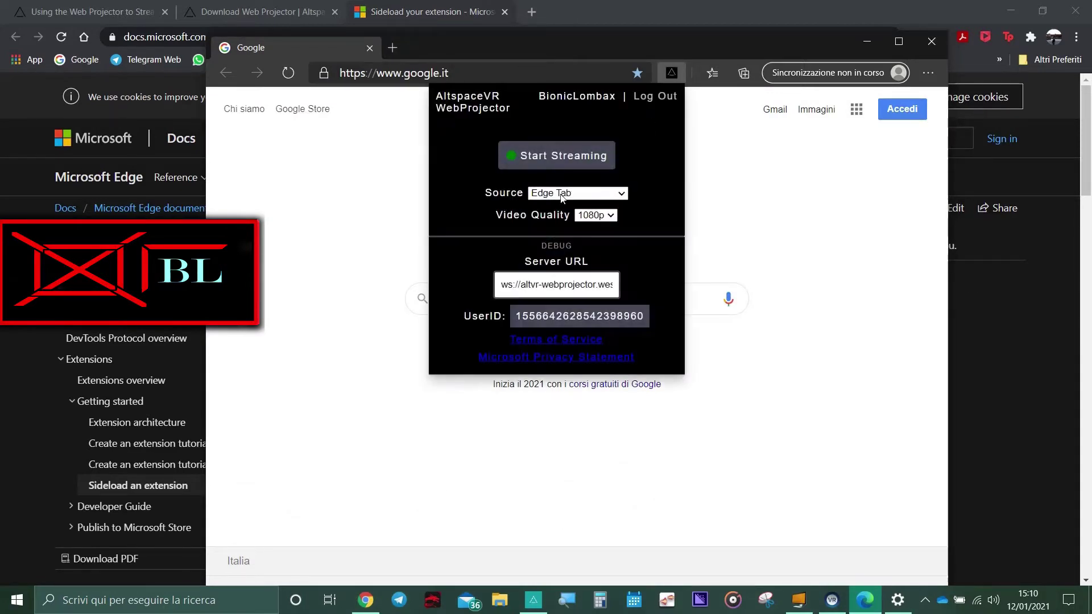
click(558, 162)
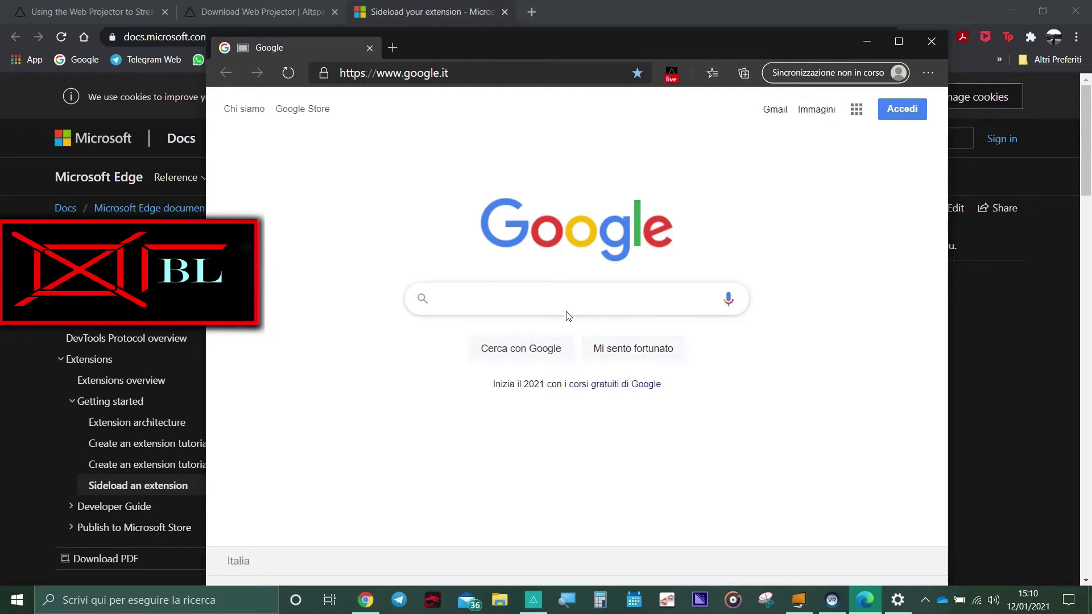
click(635, 196)
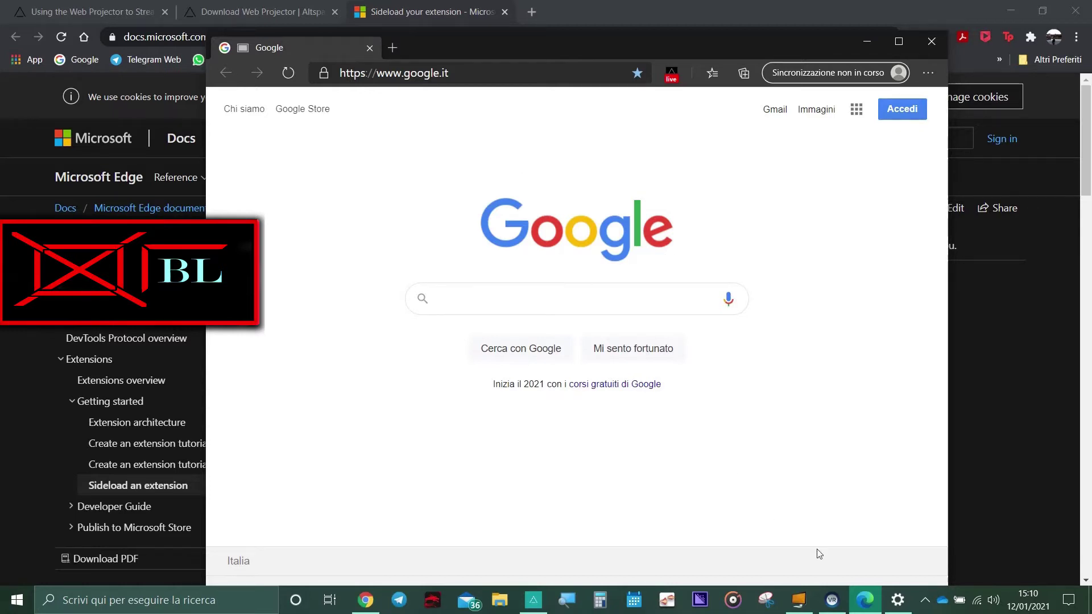
Step: Switch to AltspaceVR, approach the Web Projector screen in the world and connect it to the extension's stream
click(533, 602)
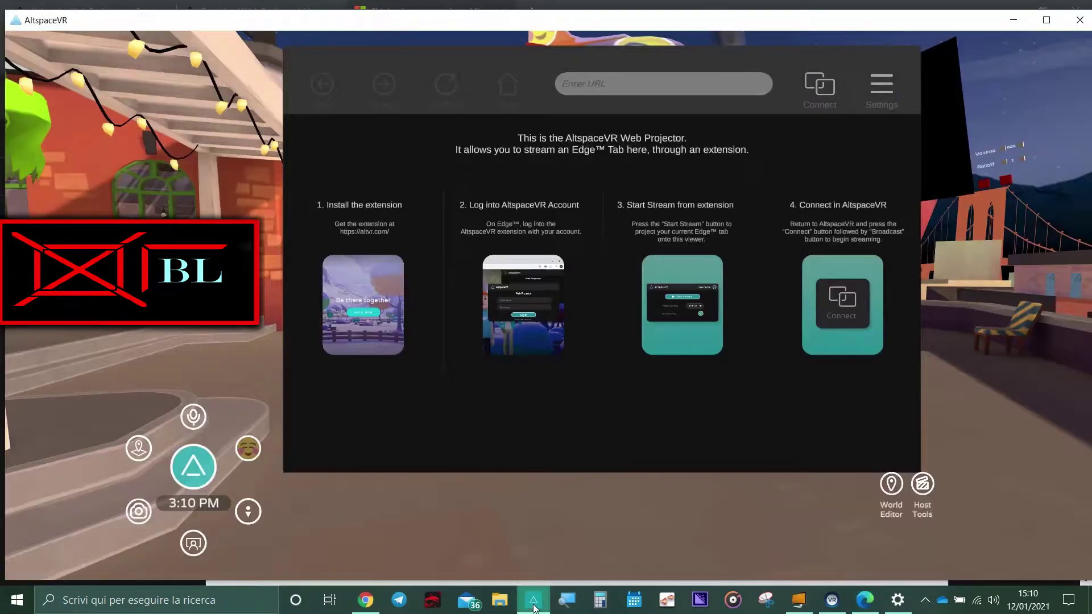
right_click(499, 384)
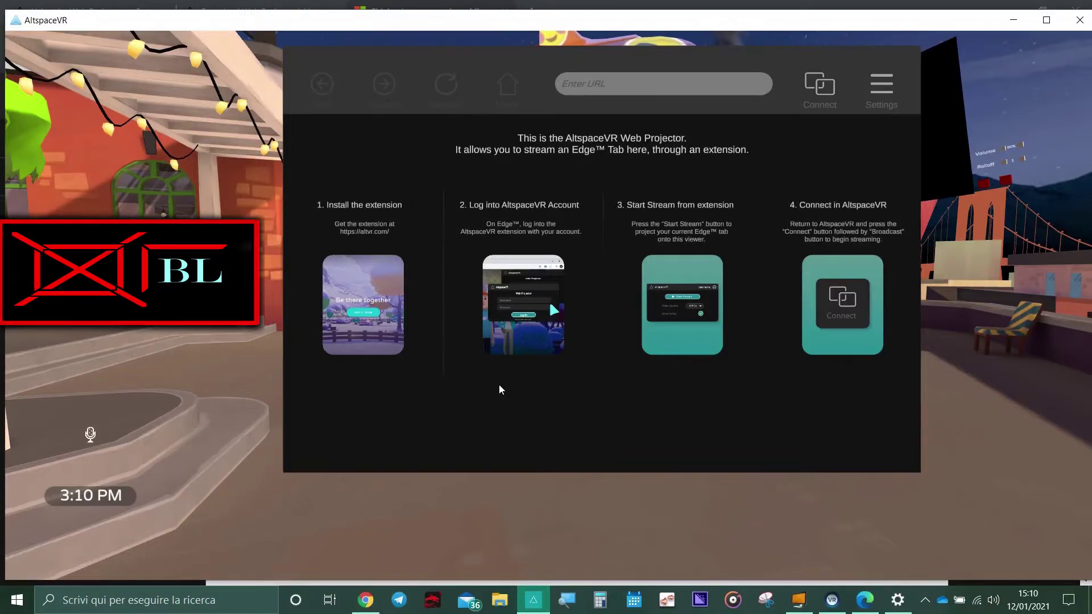
key(w)
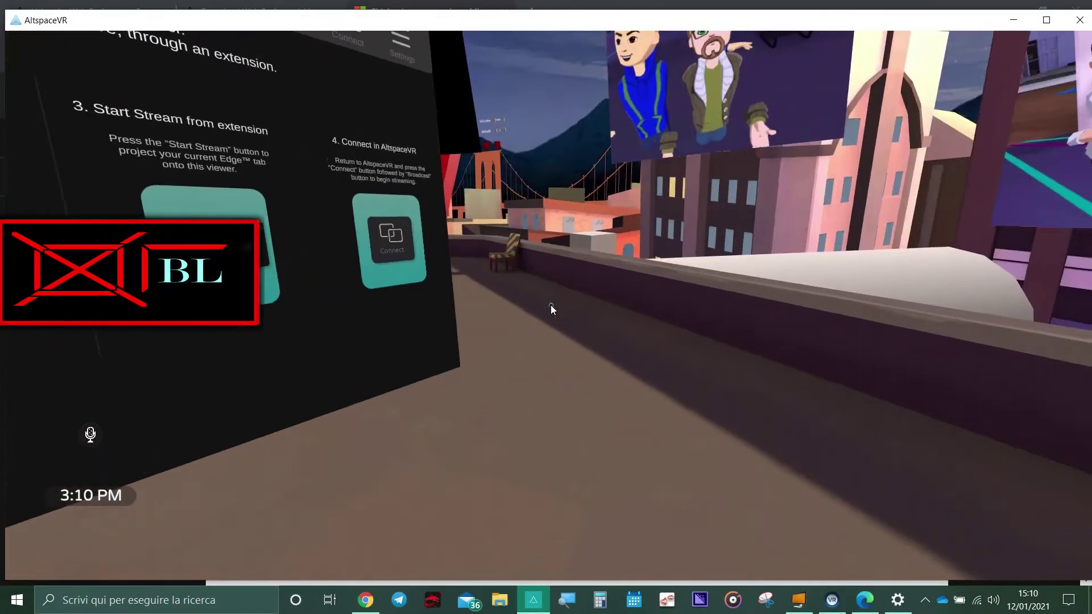
key(Left)
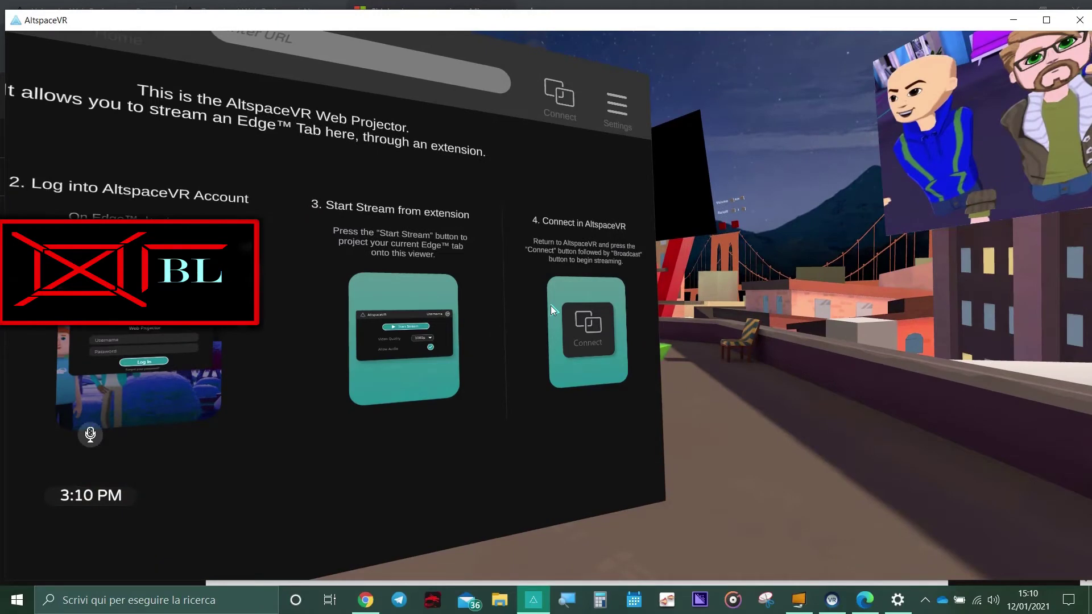
key(Up)
key(Right)
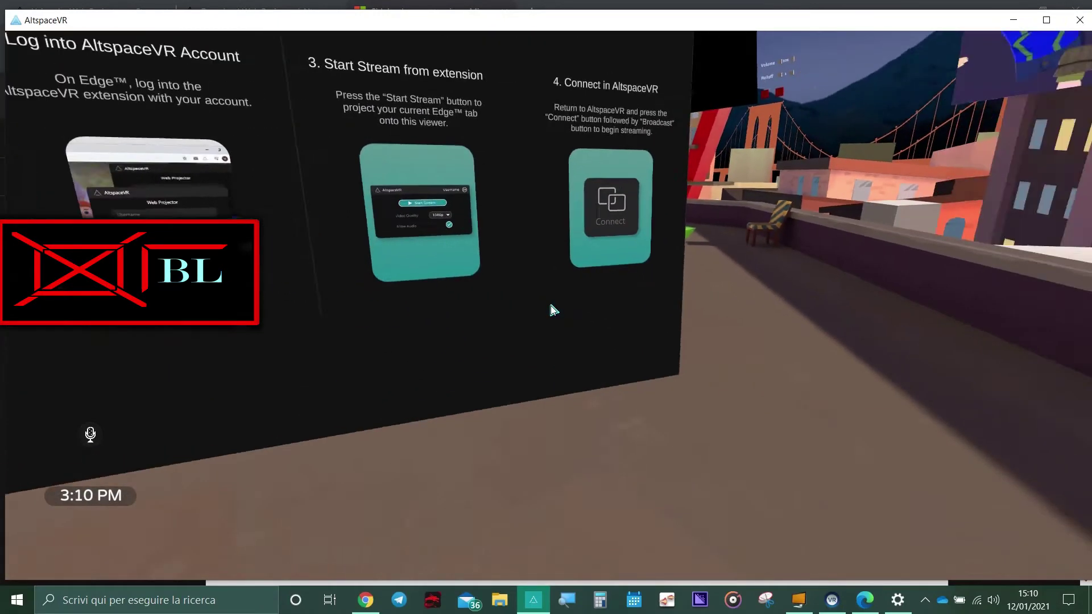
key(Up)
key(w)
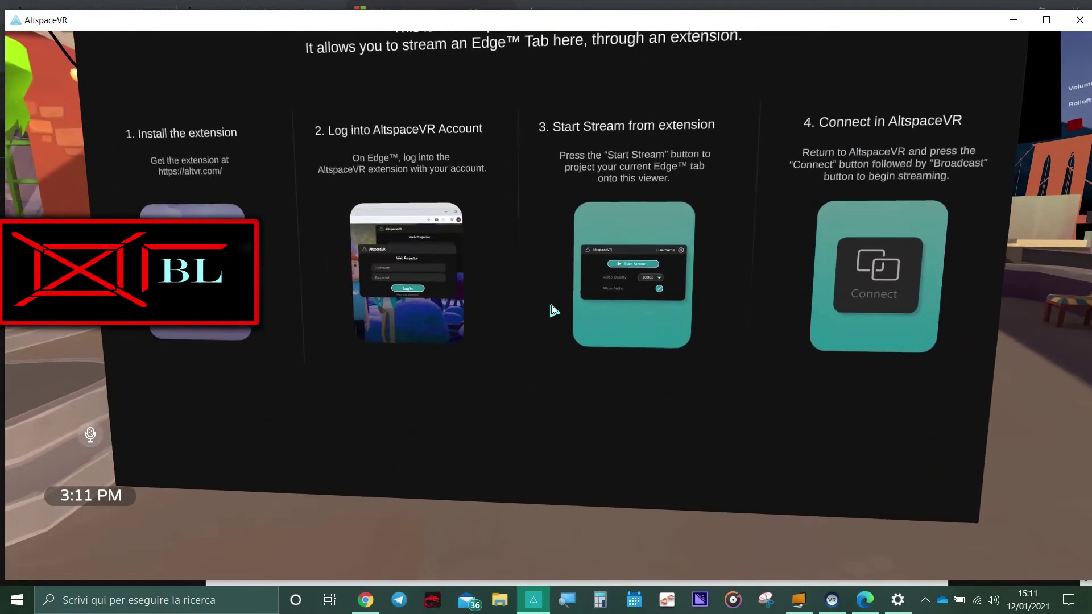
key(Right)
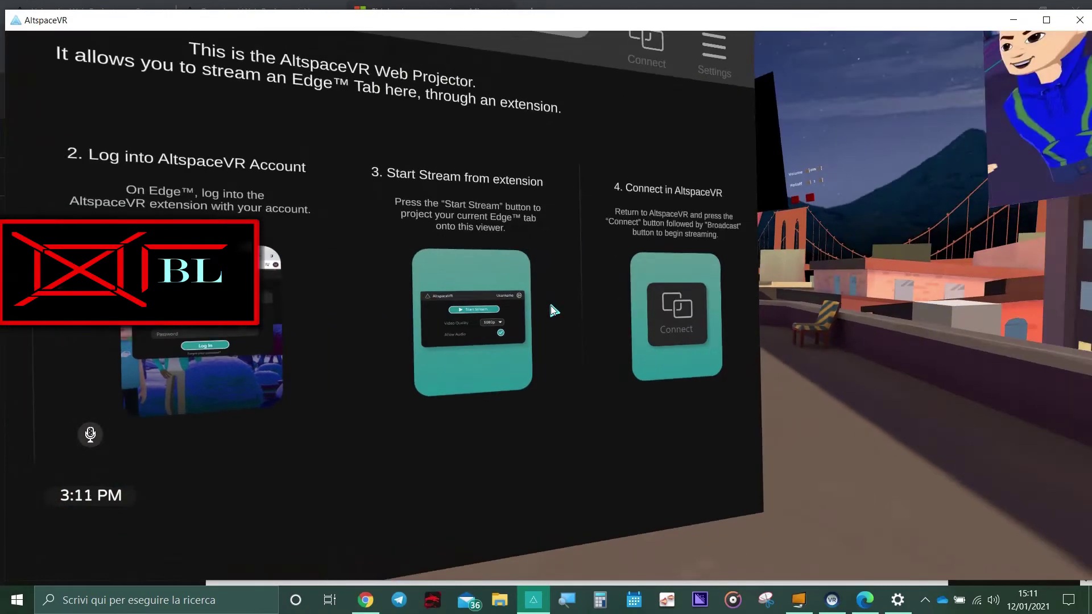
key(Down)
key(Right)
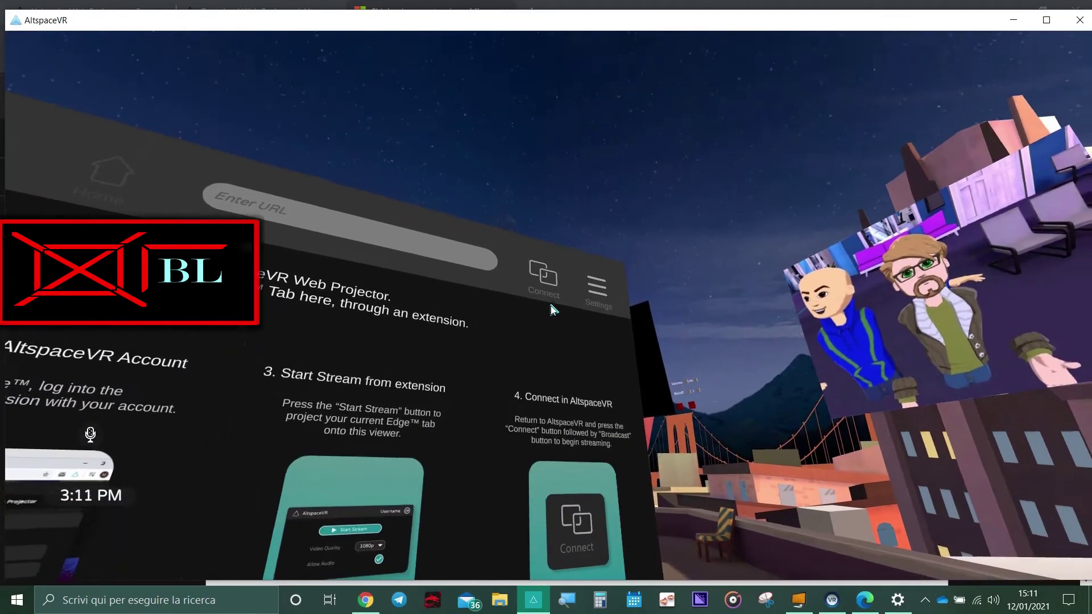
click(546, 308)
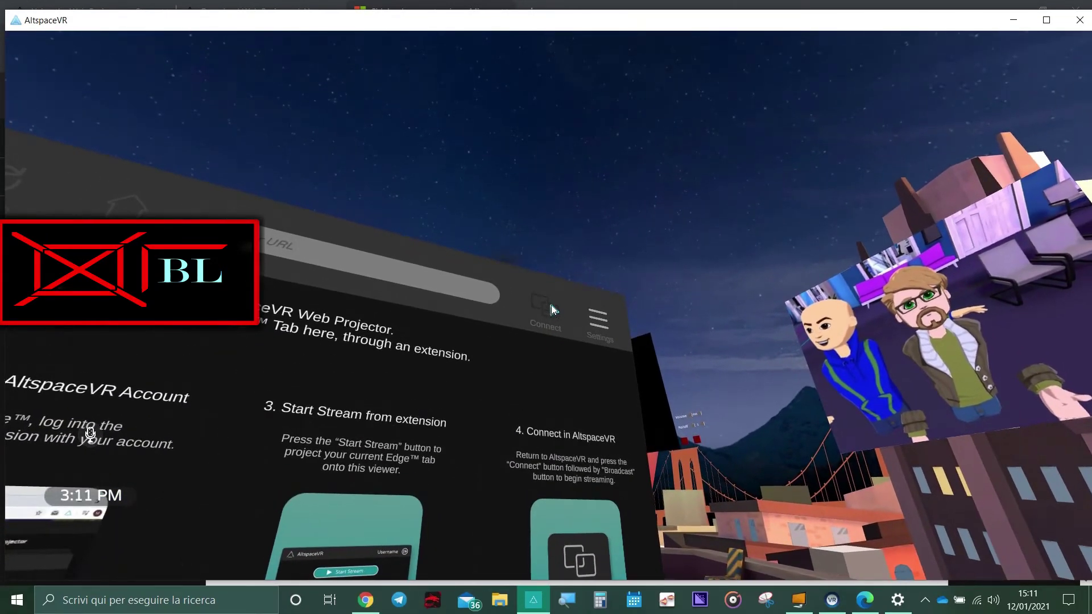
Step: Broadcast the streamed Google tab on the connected Web Projector and look over the projected page
key(Up)
drag(552, 309, 18, 434)
drag(91, 434, 941, 228)
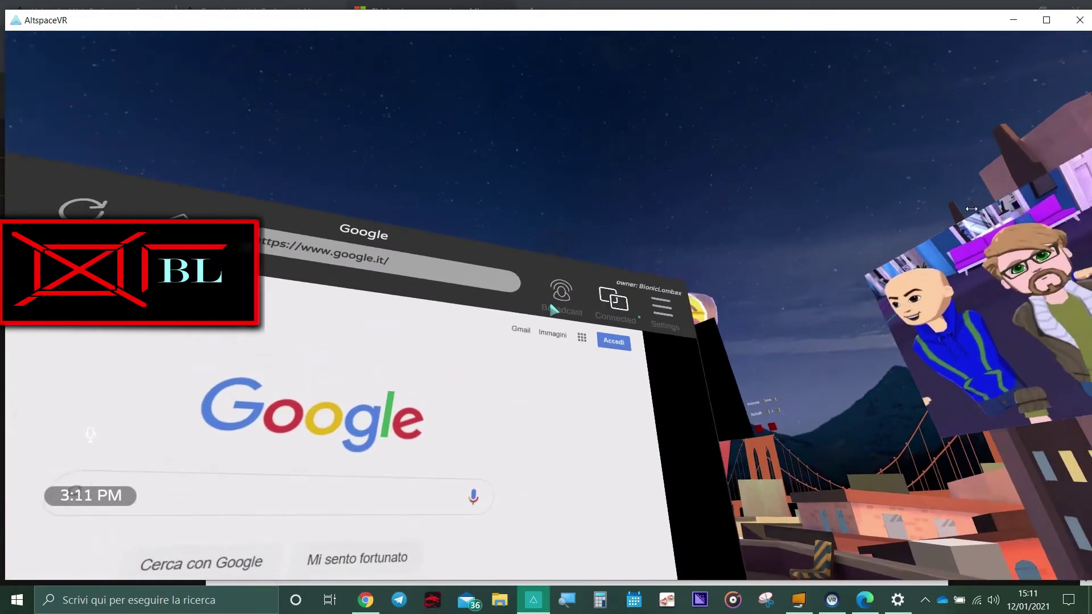
click(551, 306)
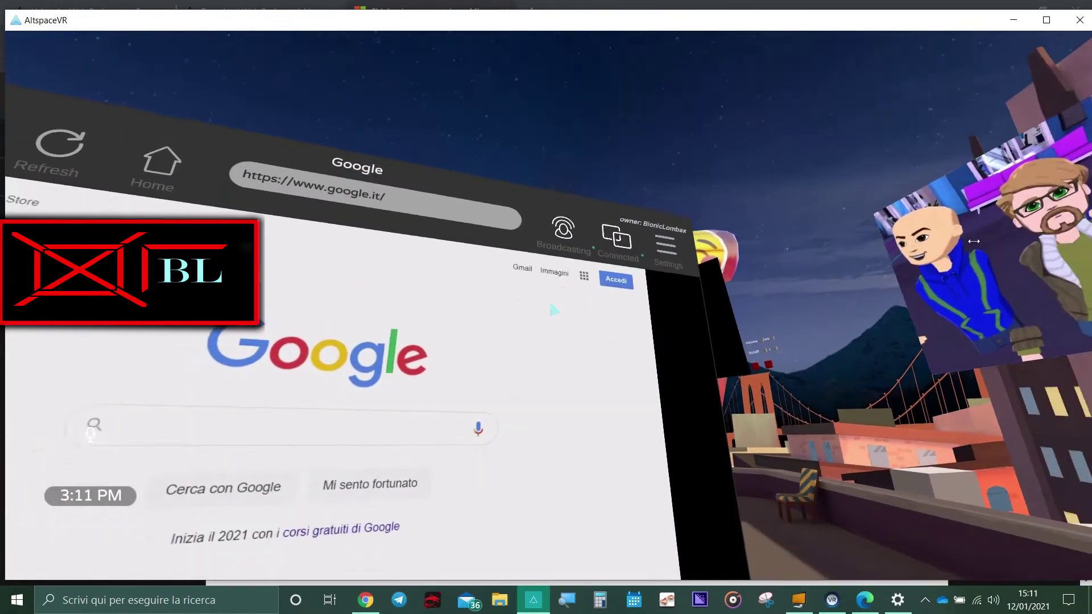
drag(974, 241, 978, 214)
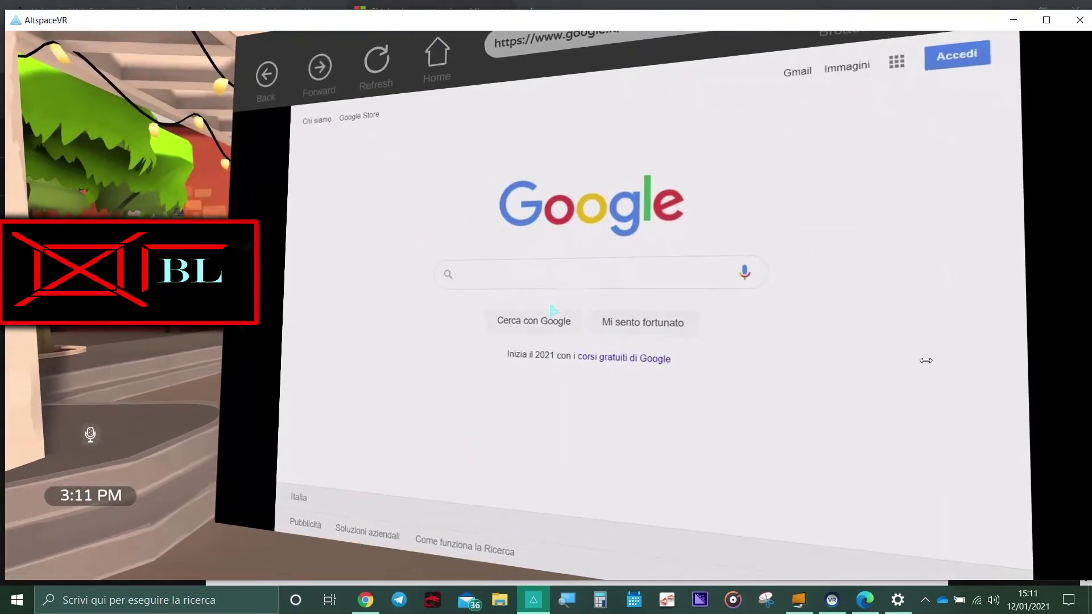
Step: Switch to Edge and search Google for "stuff" in the streamed tab
key(Escape)
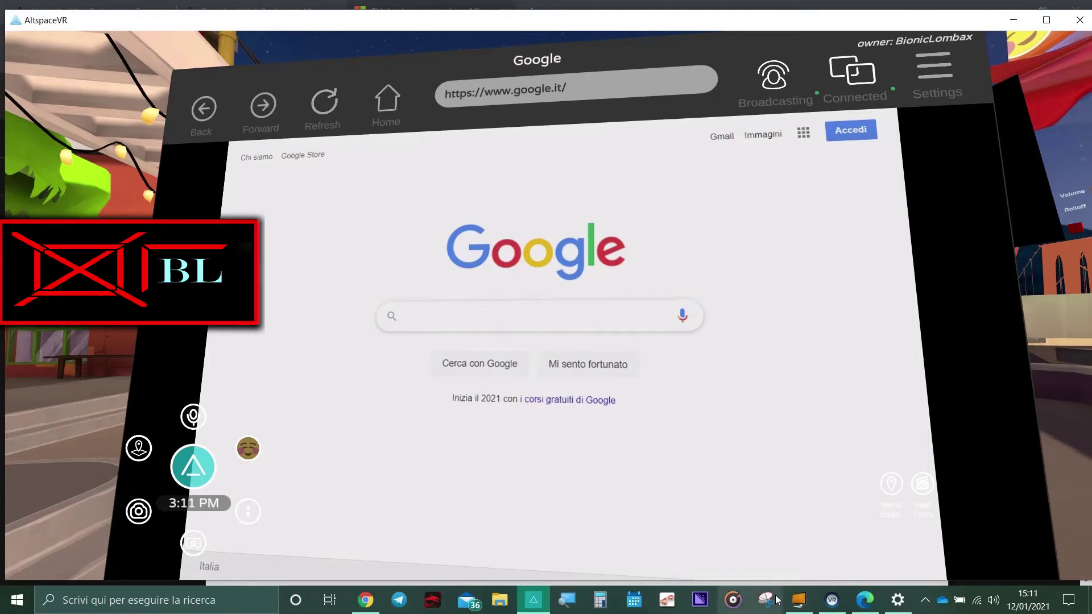
click(864, 600)
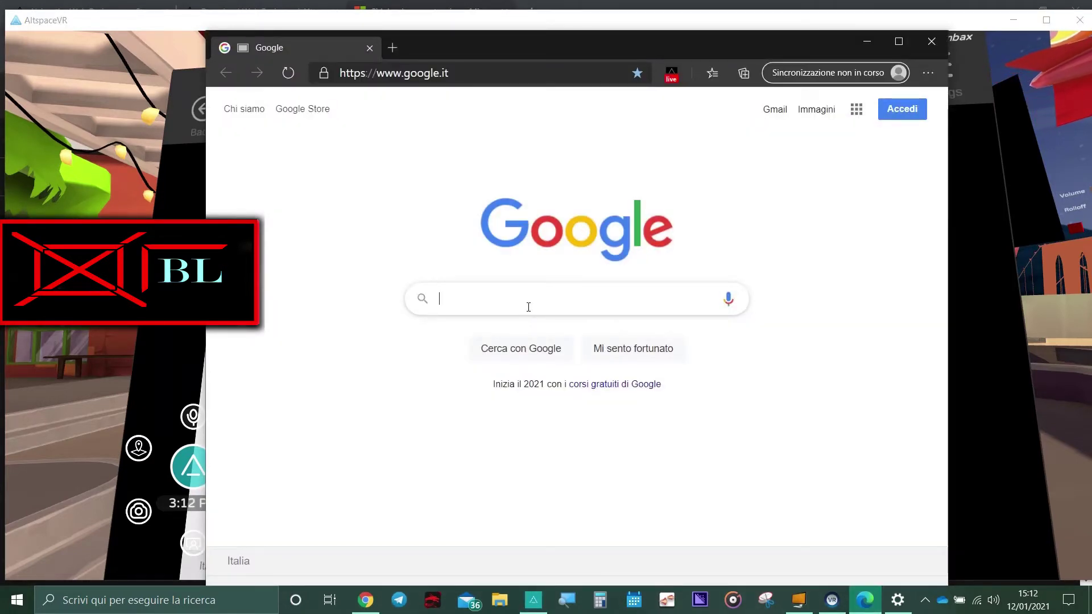
text(stuff)
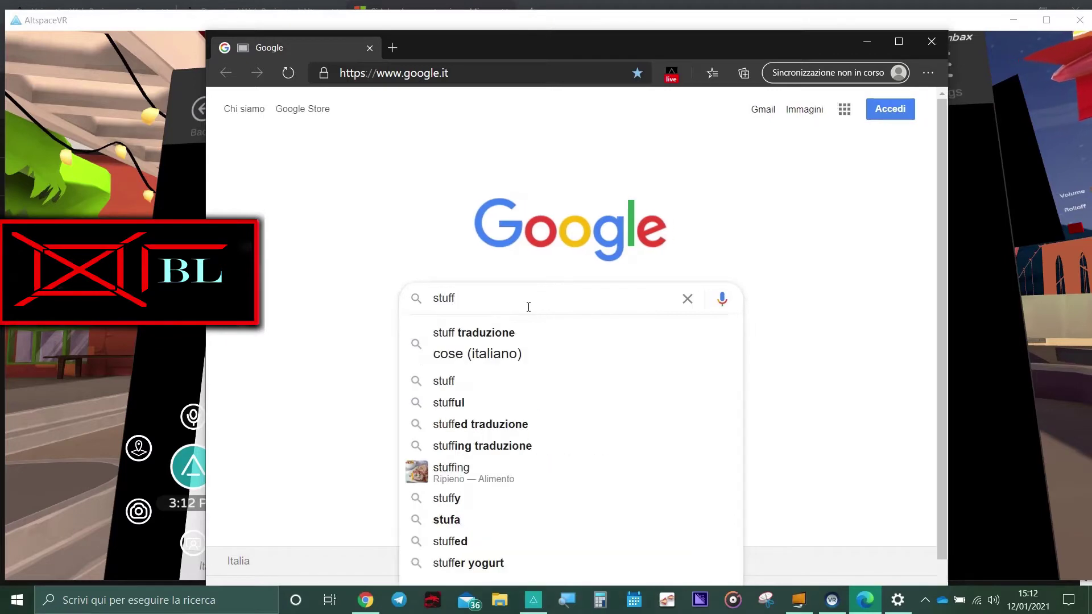
key(Return)
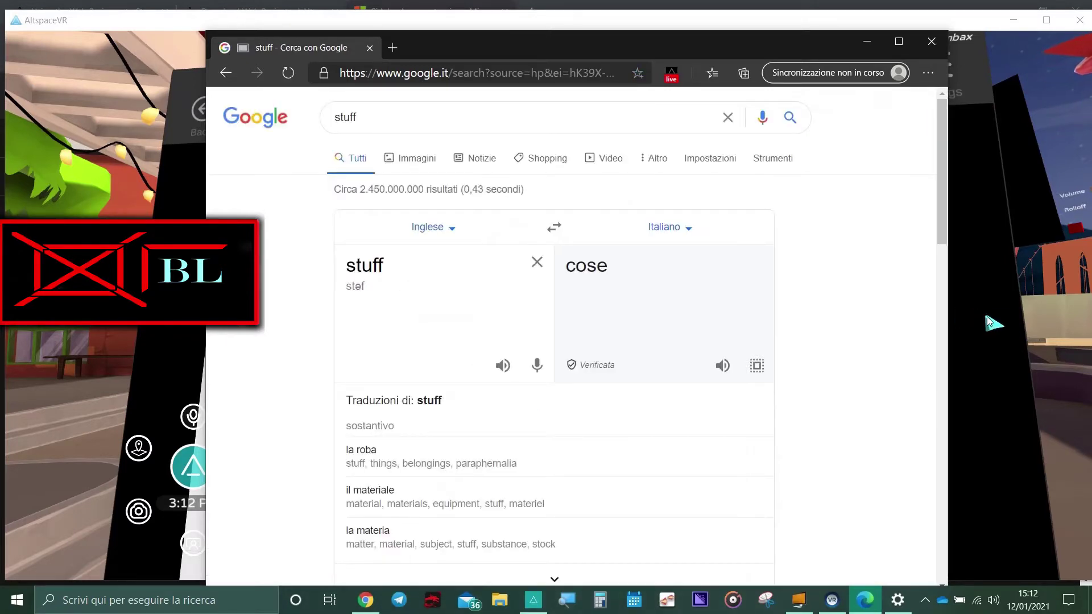
Step: Return to AltspaceVR and move in front of the Web Projector screen to examine the projected search results
click(989, 322)
right_click(728, 305)
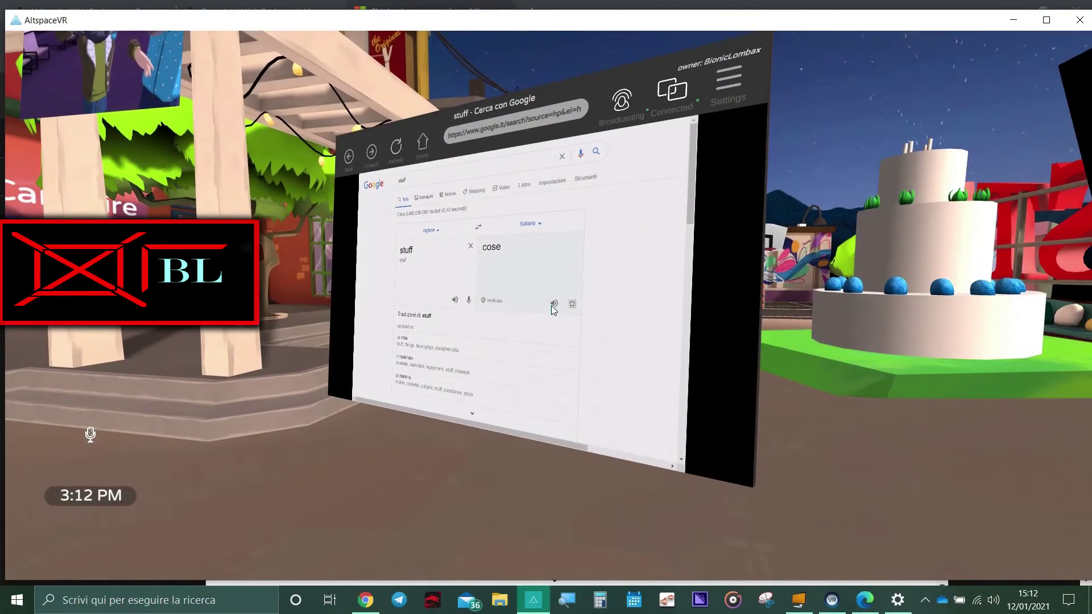
key(w)
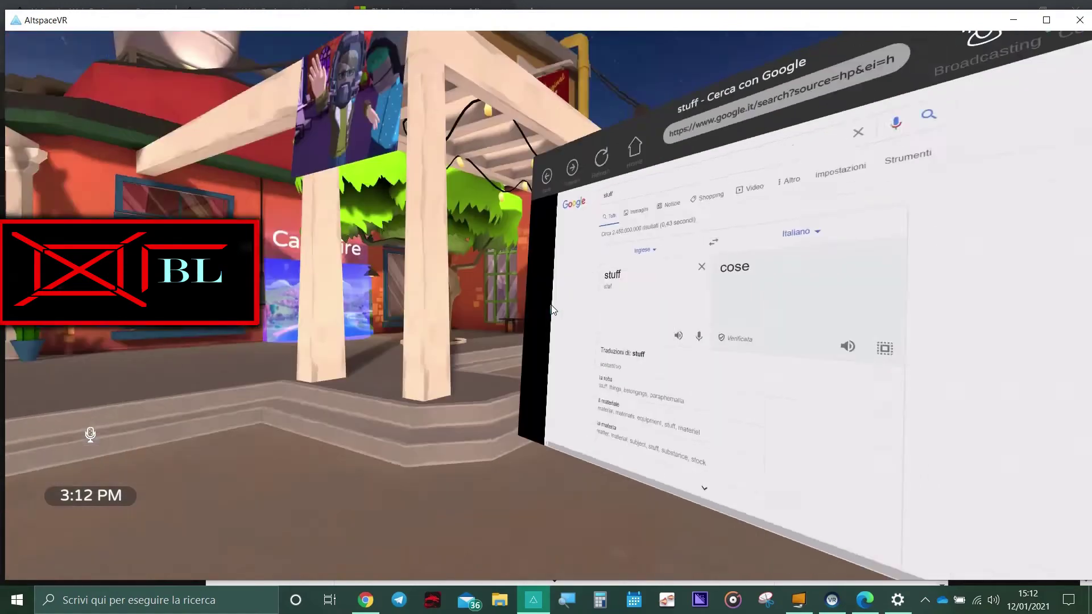
key(w)
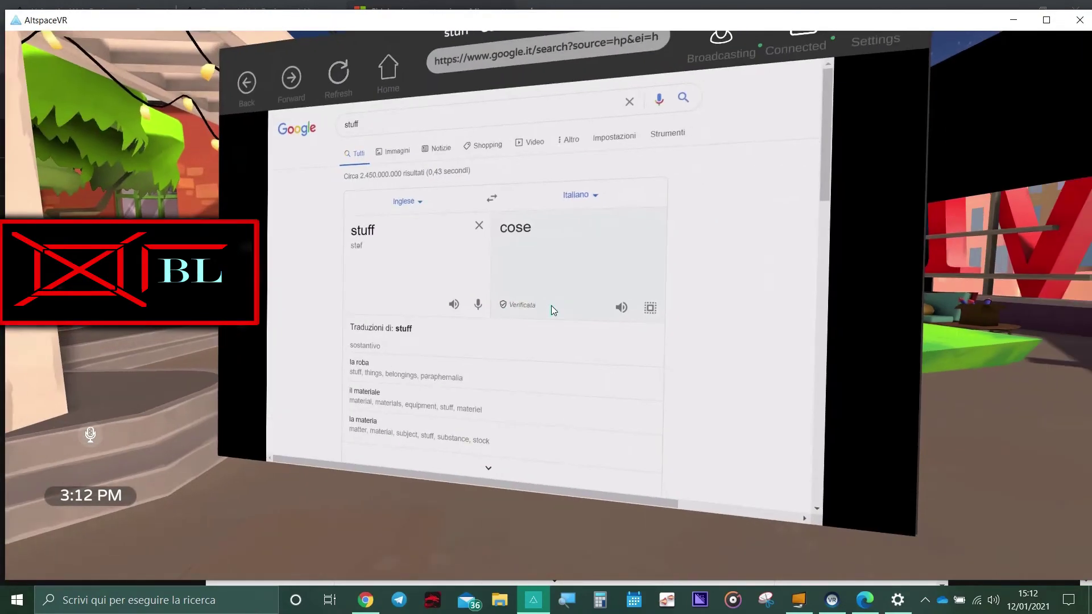
key(w)
key(w)
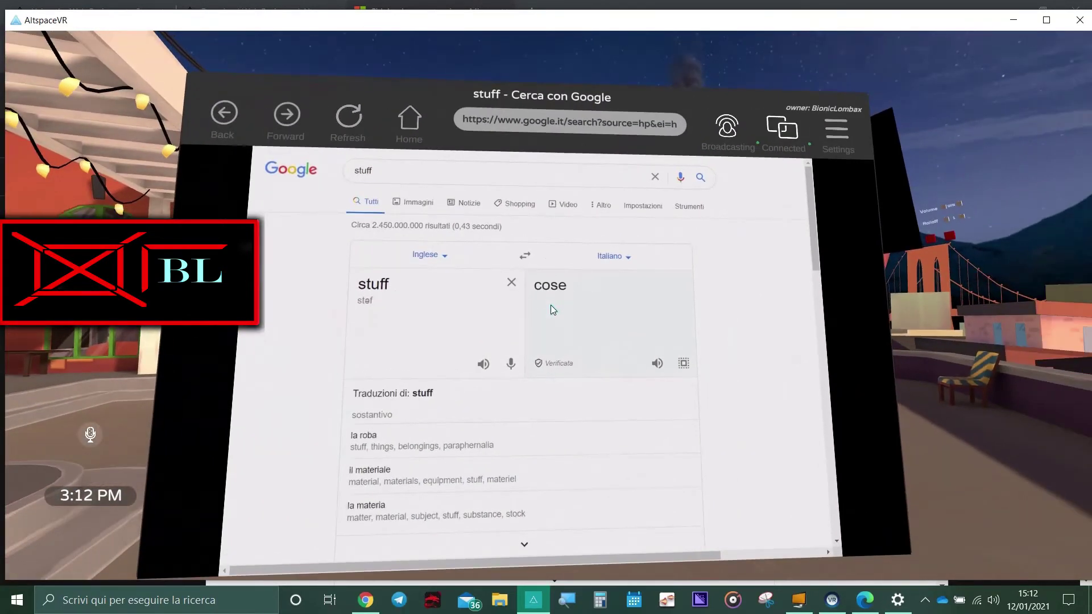
Step: Switch to Edge and stop streaming the search results tab from the Web Projector extension
key(Escape)
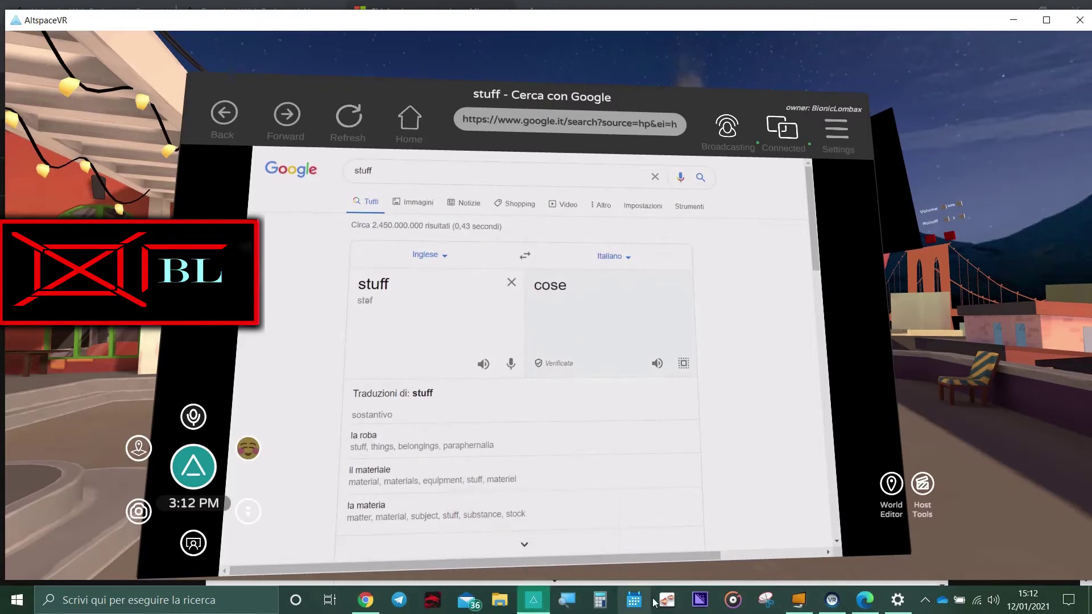
click(854, 602)
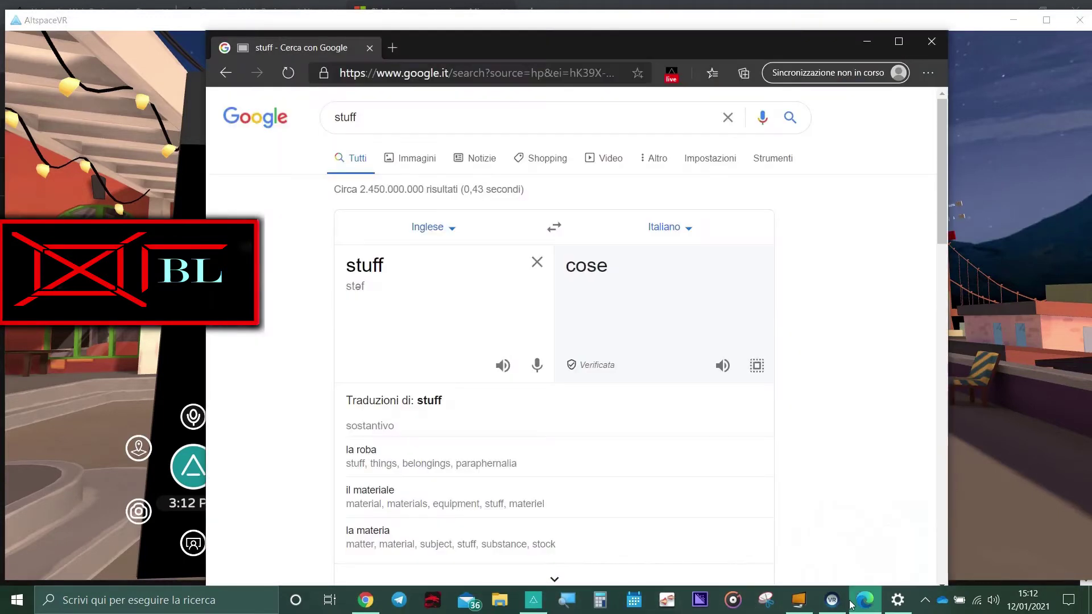
click(674, 75)
click(601, 159)
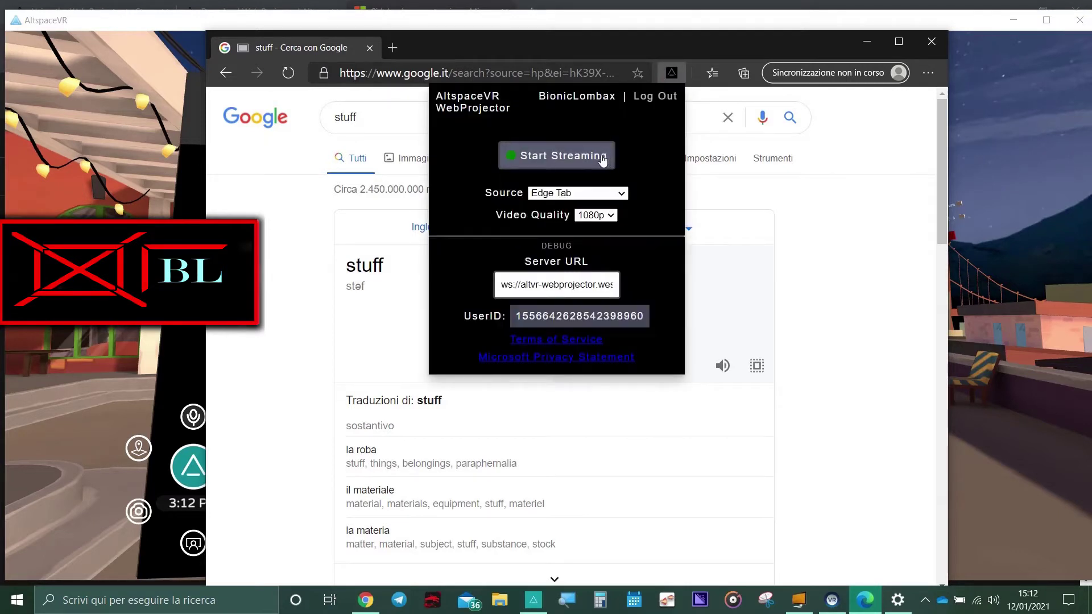
Step: Set the Web Projector extension's source to Desktop Application, open its screen-sharing request and cancel it
click(586, 193)
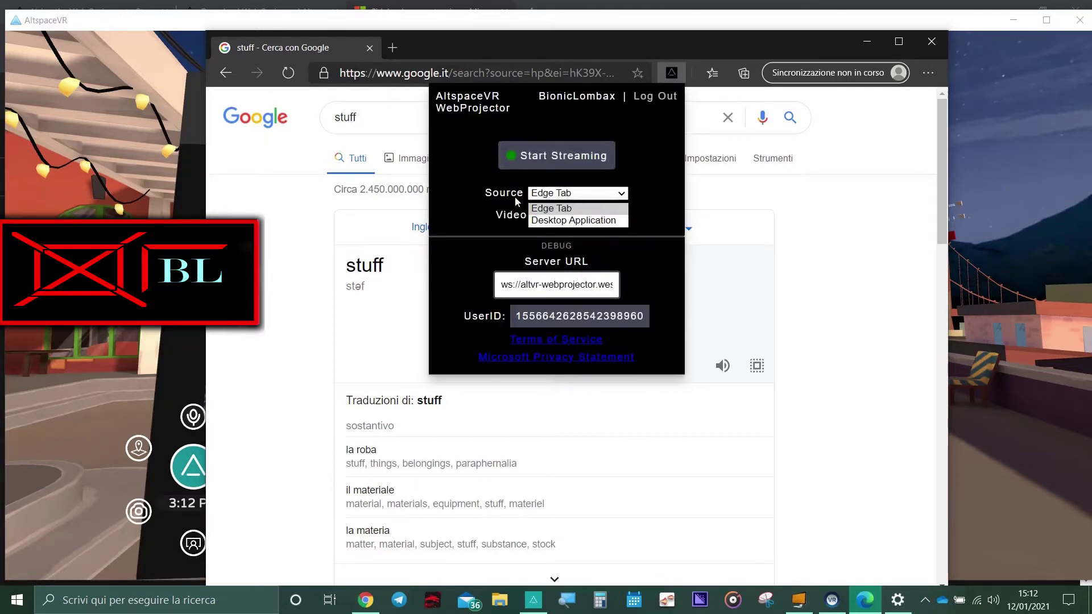
click(554, 221)
click(540, 232)
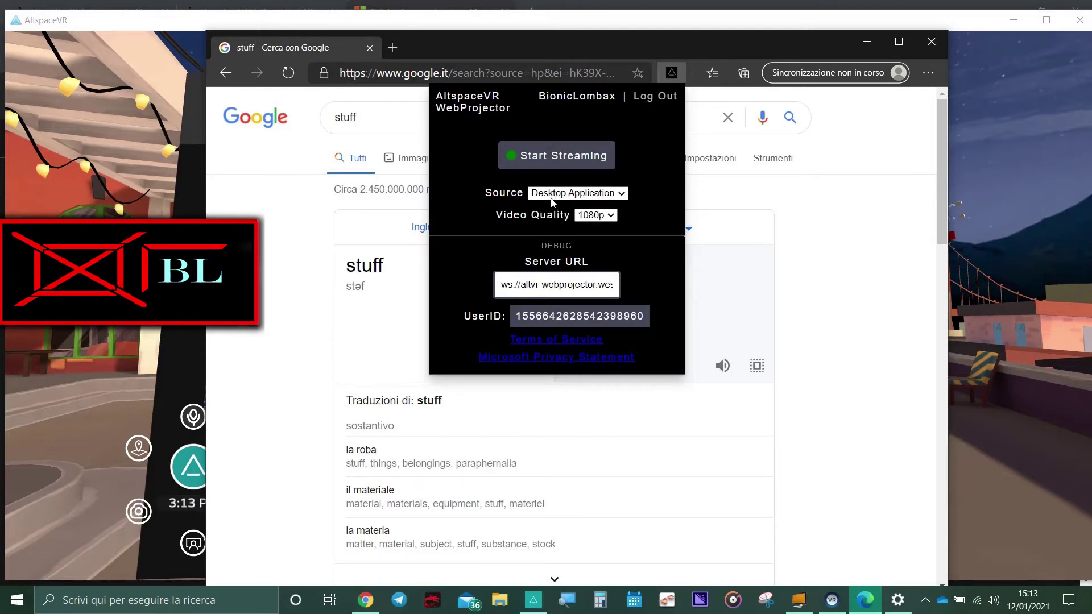
click(549, 169)
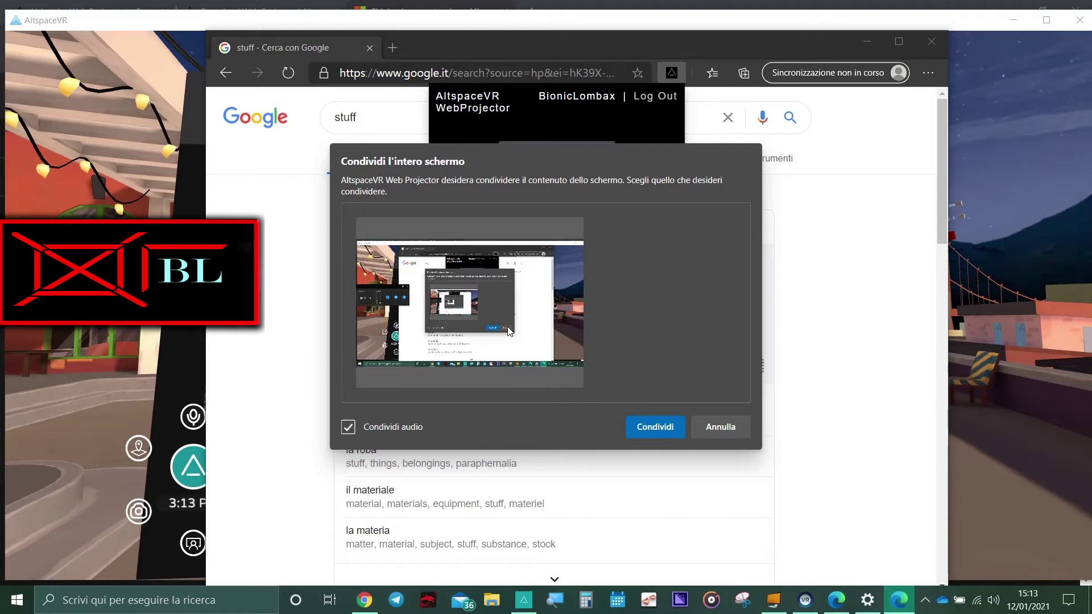
click(726, 427)
Step: Connect the Web Projector in AltspaceVR and share the entire screen with audio from the Edge extension using the Desktop Application source
click(837, 281)
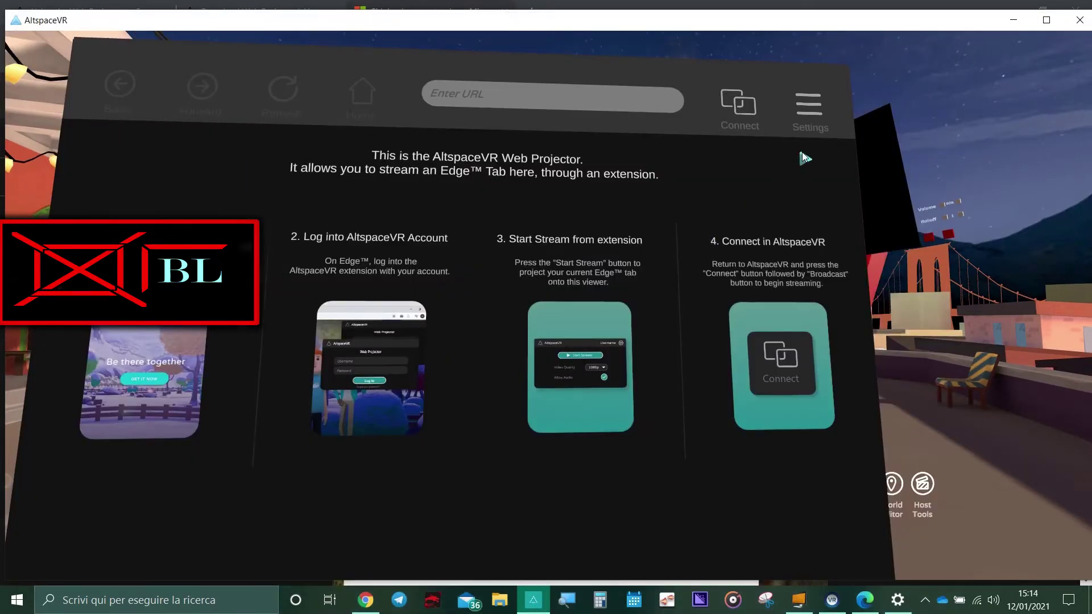
click(739, 105)
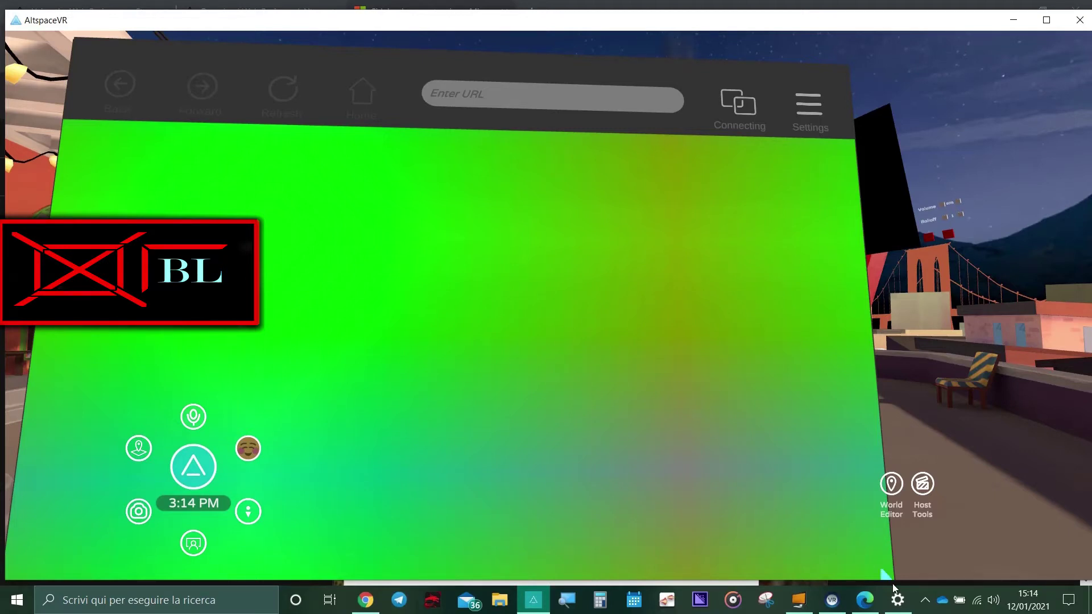
click(865, 600)
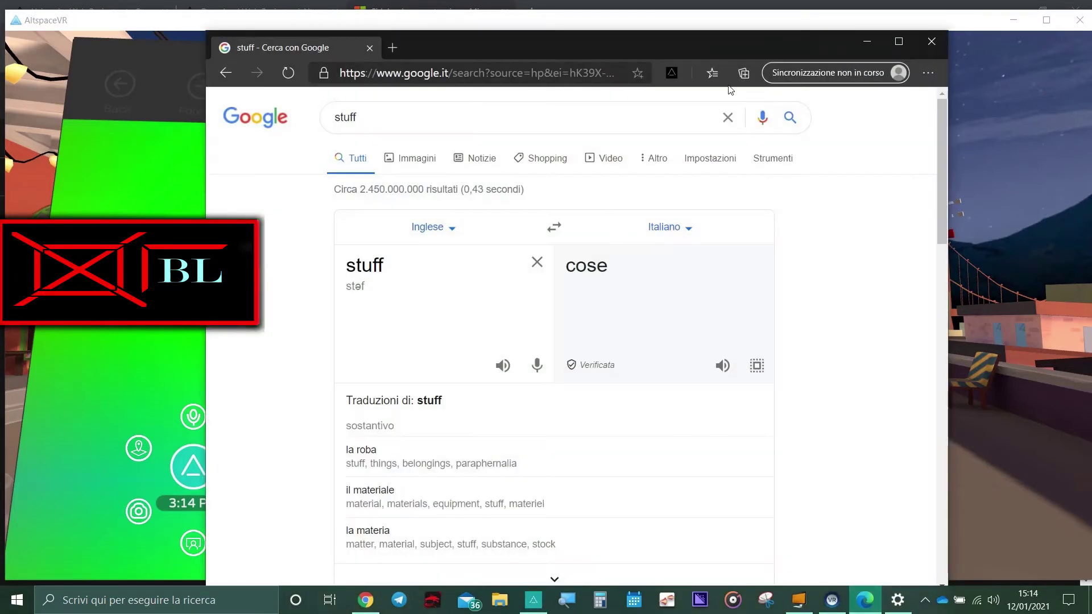
click(672, 73)
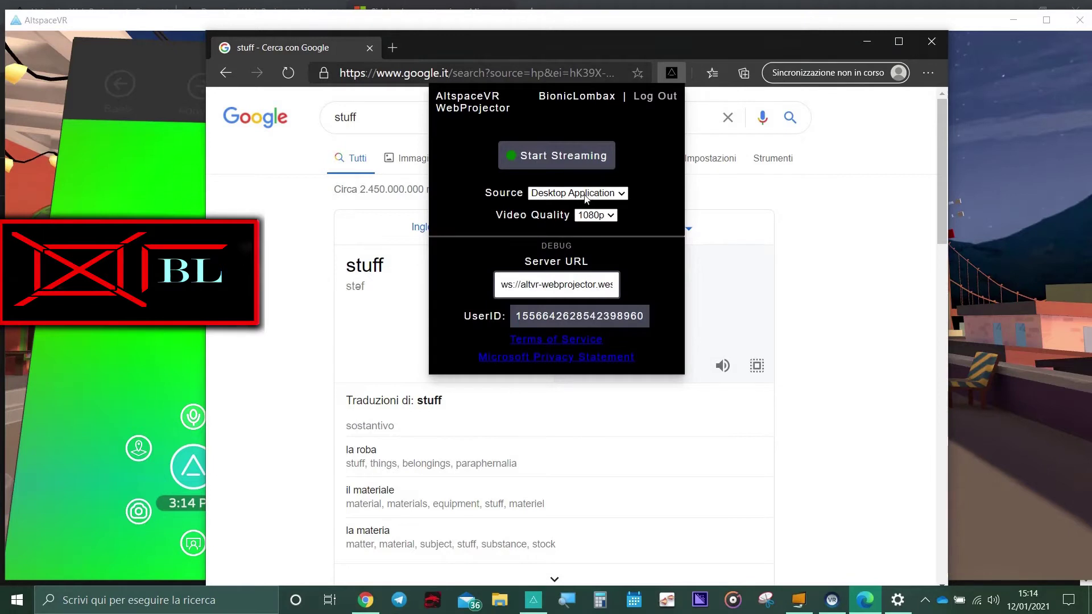
click(556, 156)
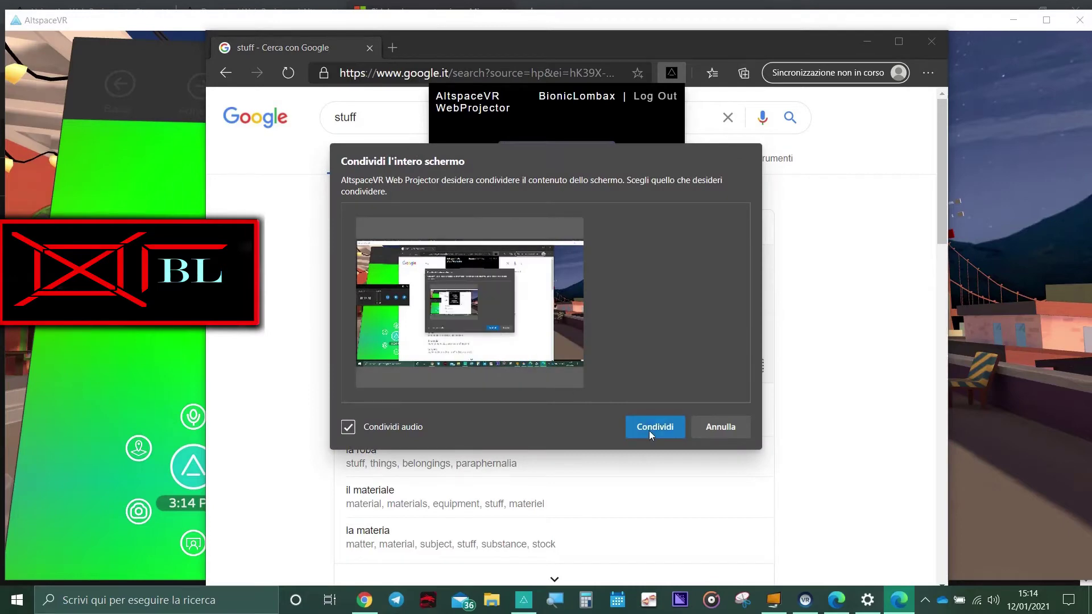
click(653, 431)
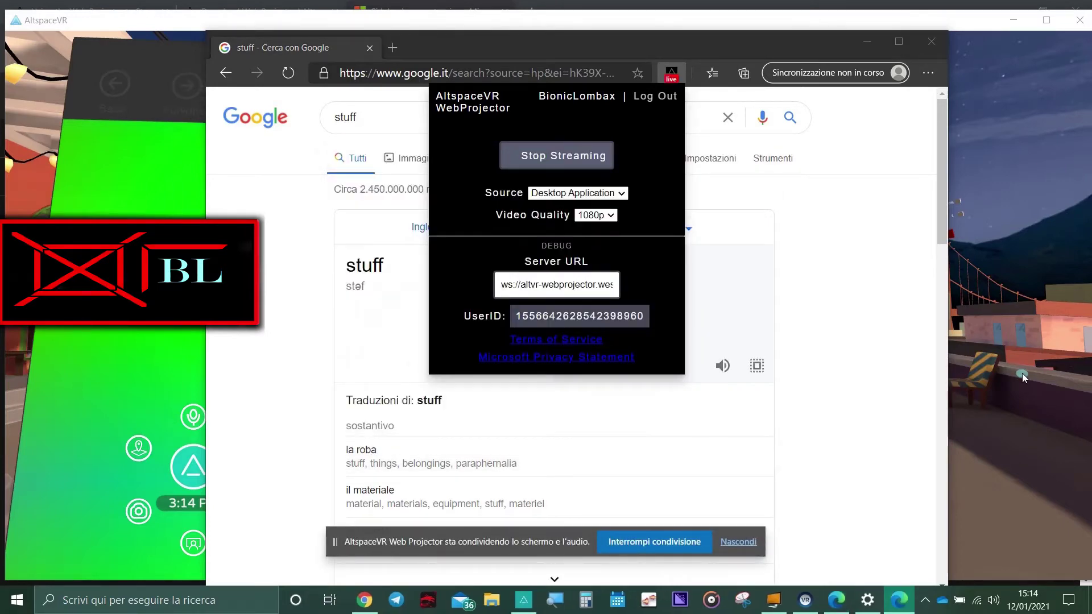
click(1022, 373)
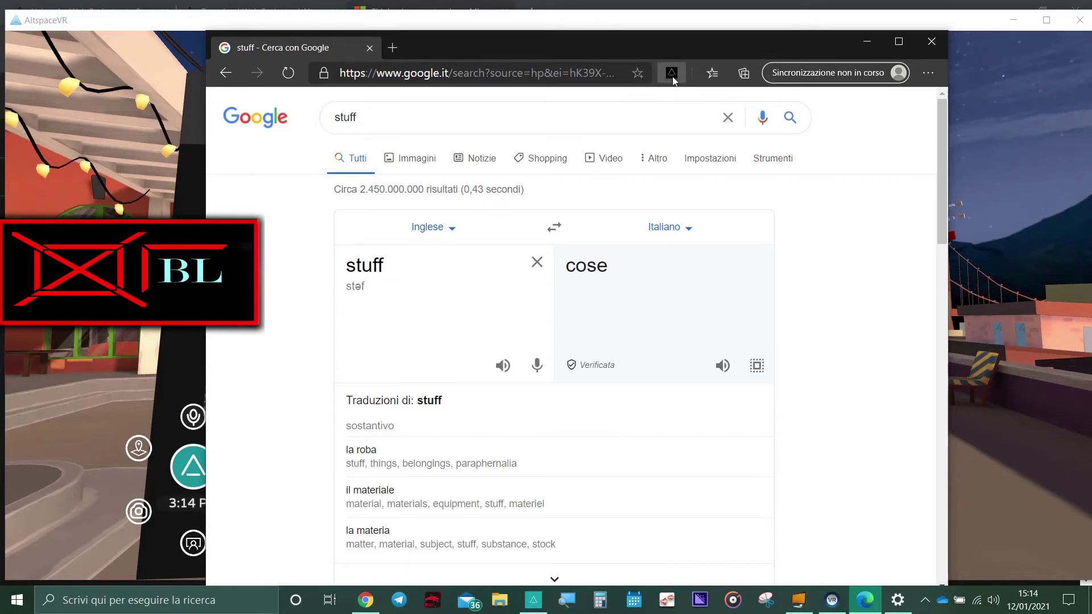
Step: Check the Web Projector extension's streaming settings and minimize the Edge window
click(672, 75)
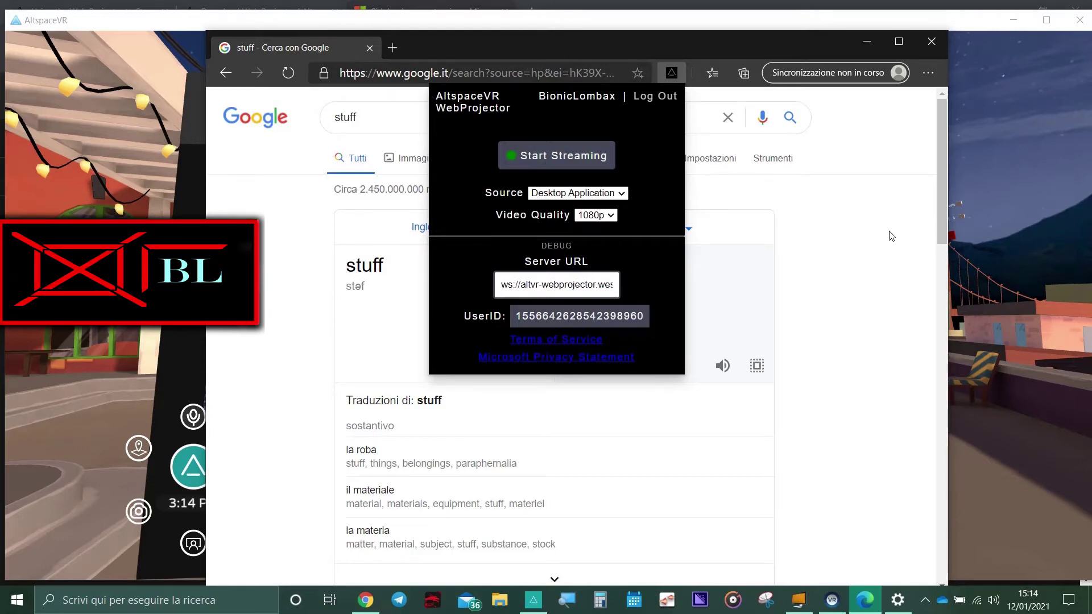
click(867, 45)
click(867, 44)
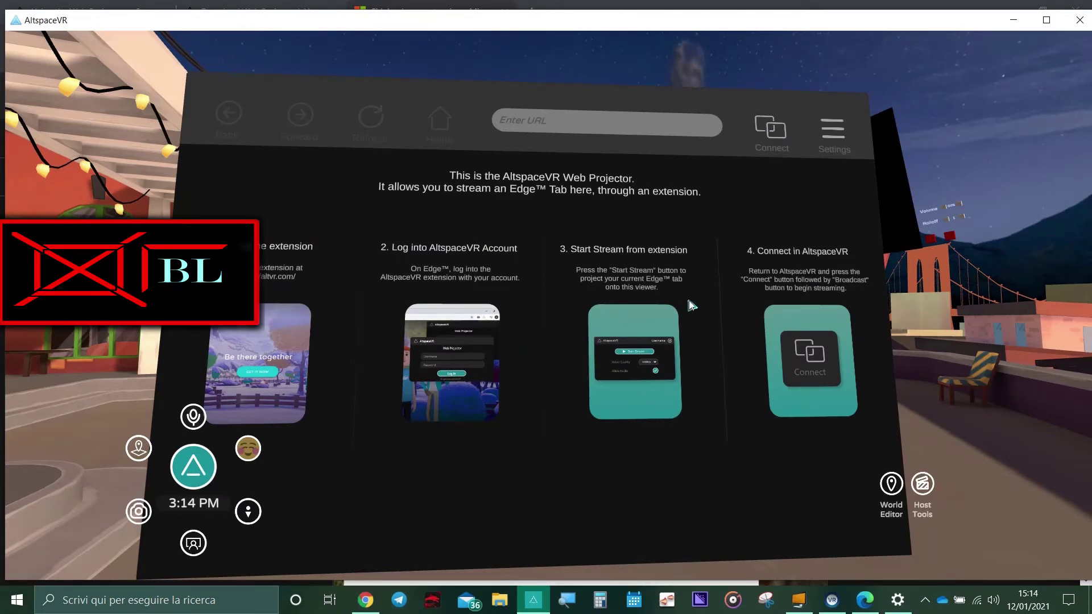
Step: Move around in front of the Web Projector in the world to examine its screen
key(s)
key(d)
key(a)
key(w)
key(d)
key(s)
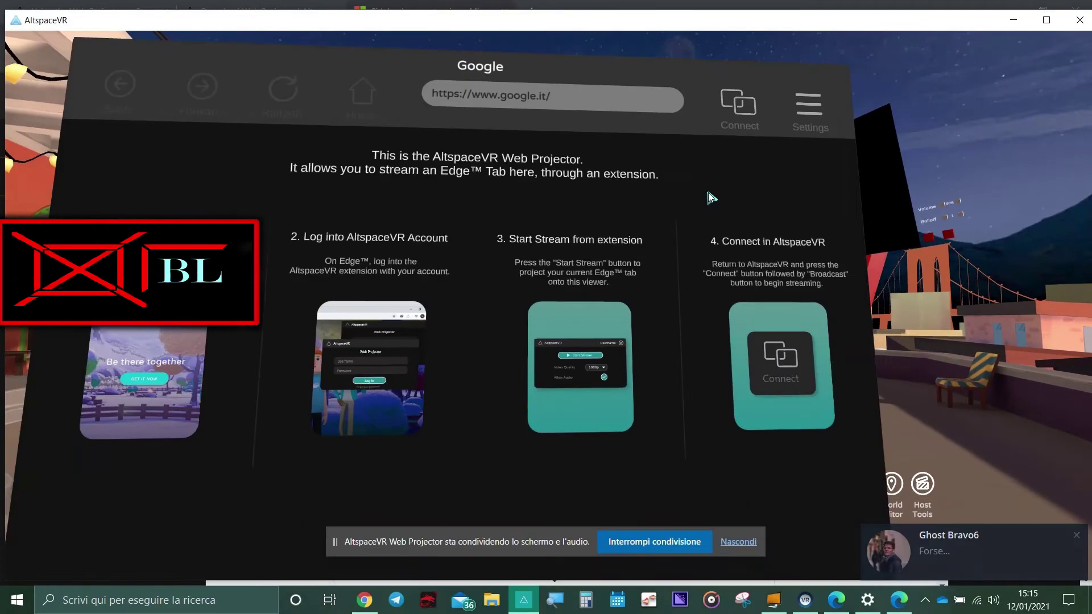
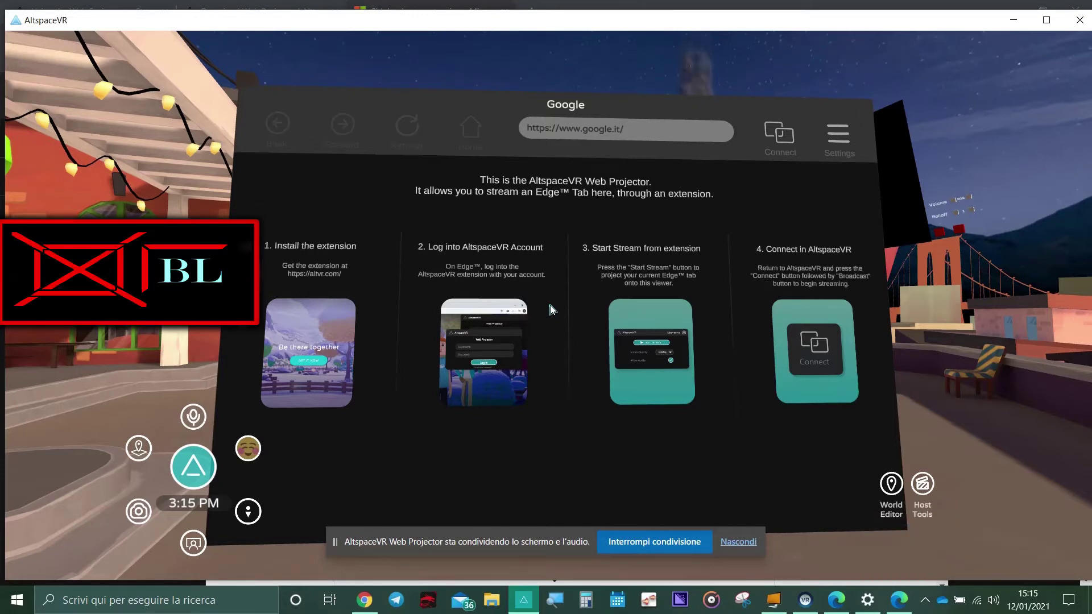
Step: Switch to Edge and stop the Web Projector extension's sharing of the entire screen
key(Escape)
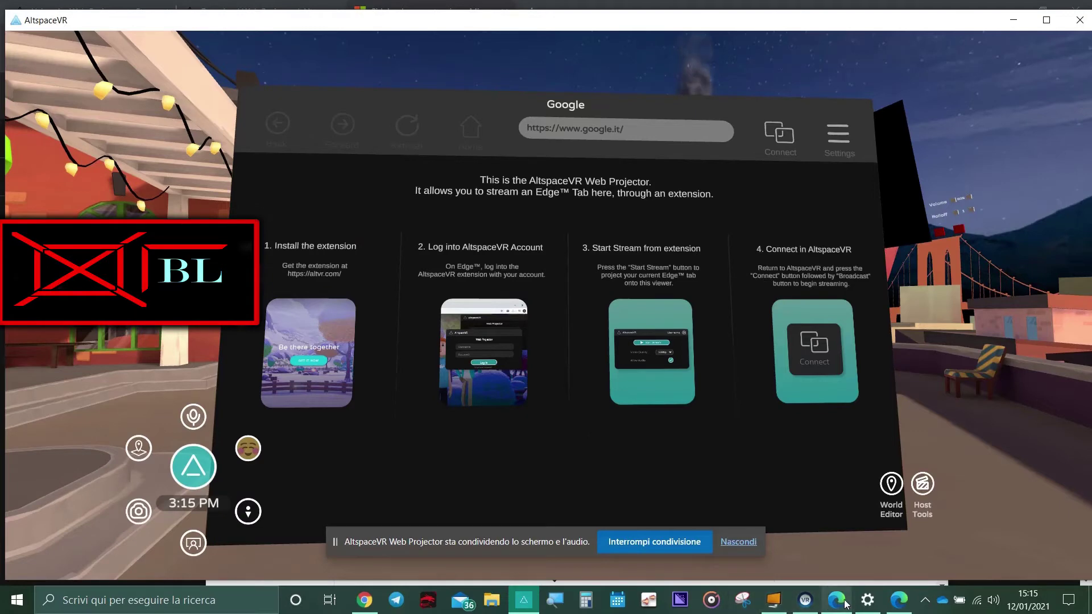
mouse_move(900, 600)
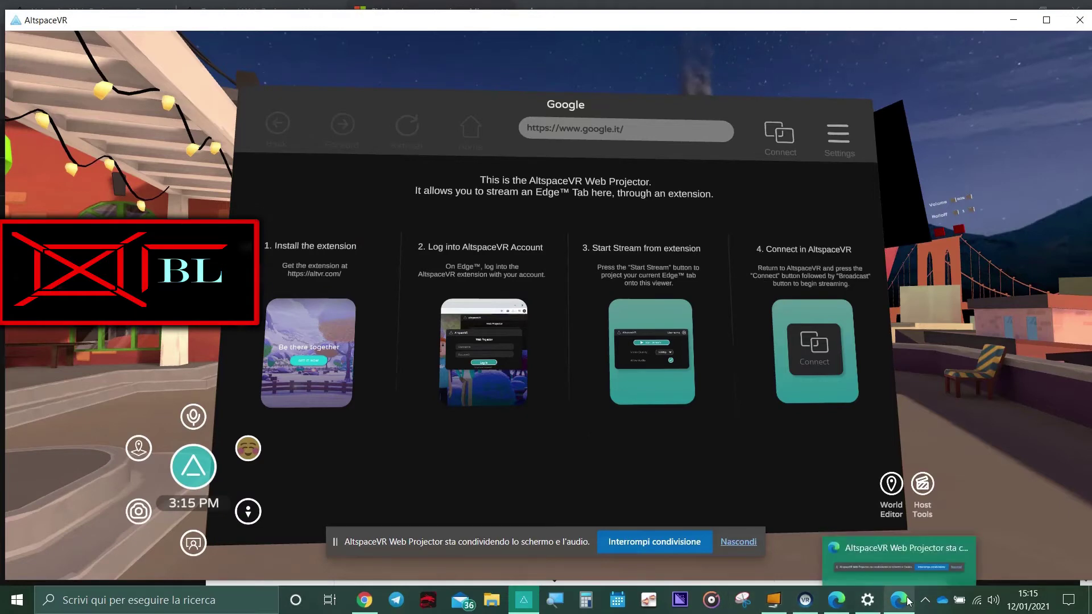
click(840, 604)
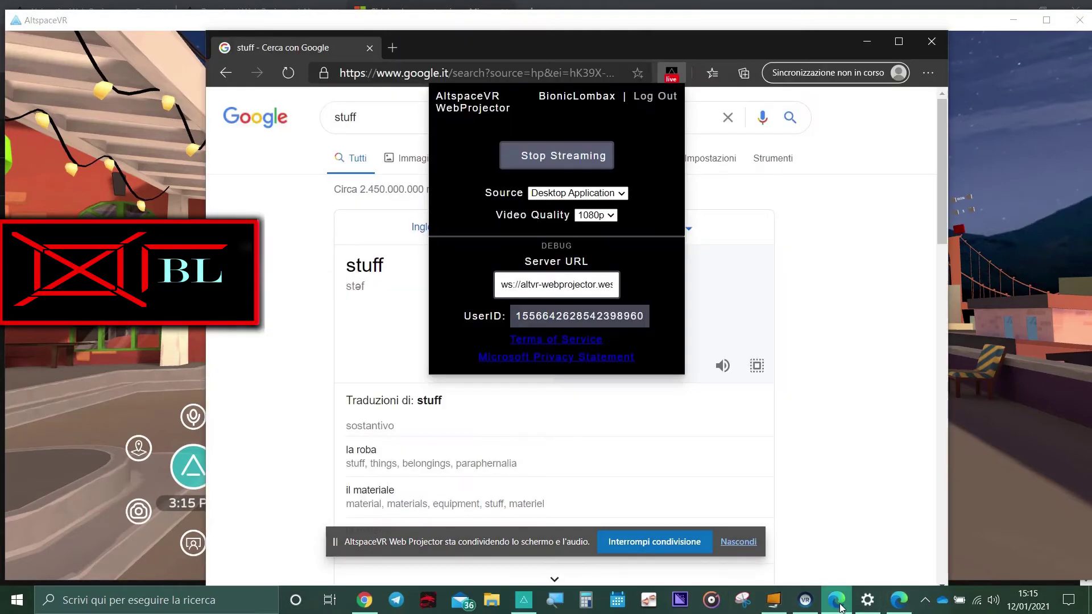
click(684, 544)
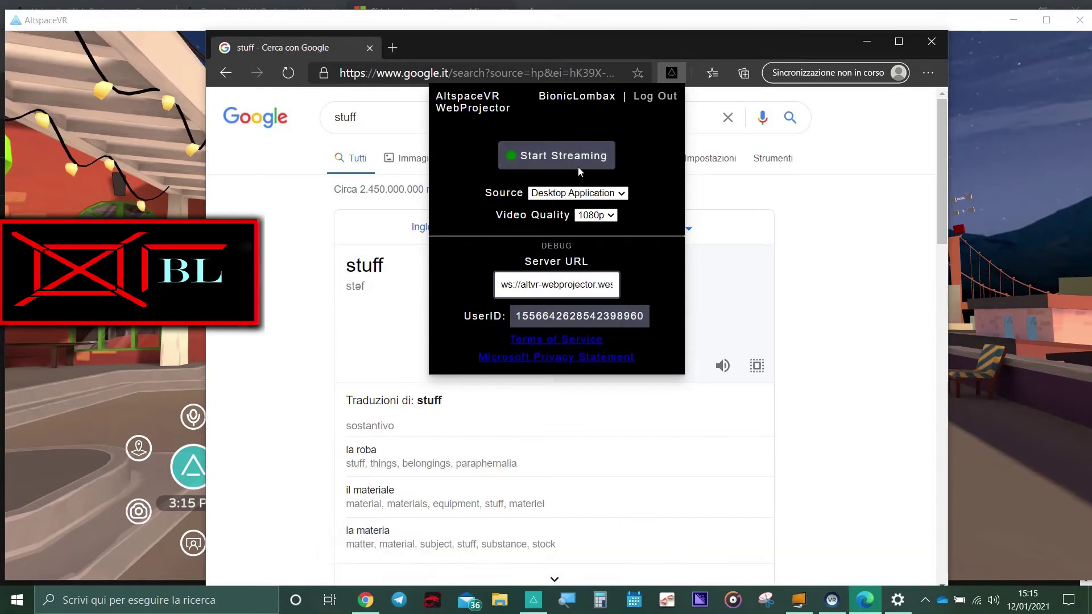
Step: Set the Web Projector extension's source to Edge Tab and start streaming the search results tab
click(561, 194)
click(562, 207)
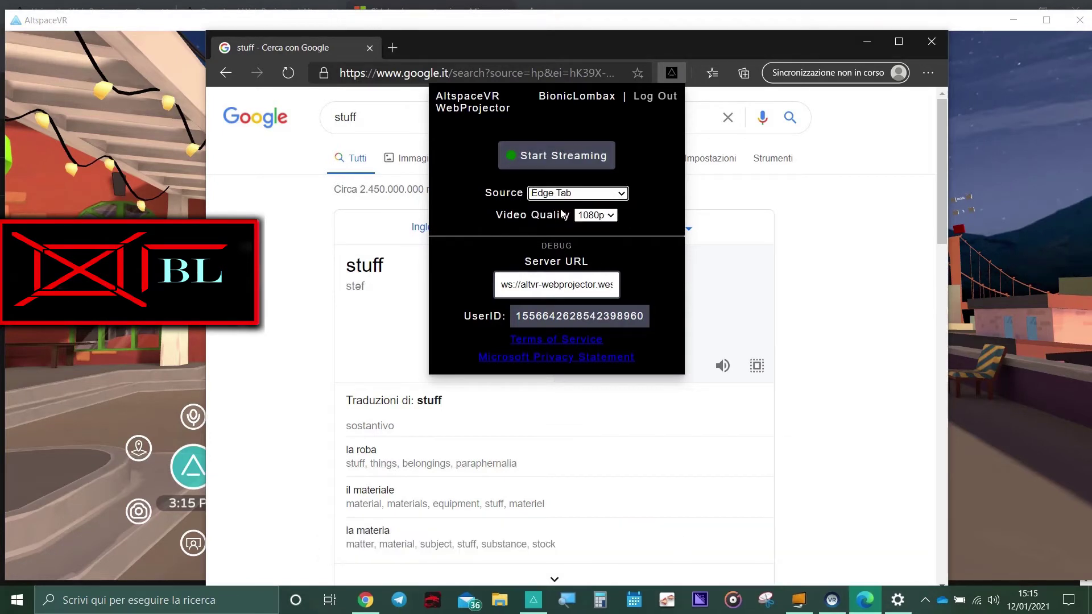
click(549, 152)
click(787, 200)
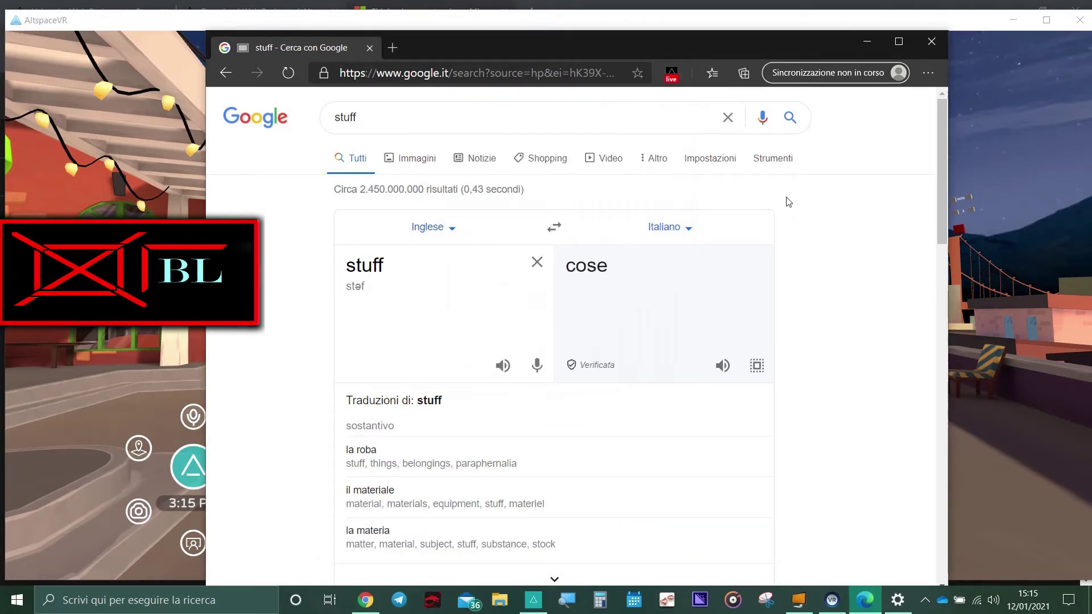
Step: Search Google for "netflix" in the streamed tab and open the Netflix sign-in result, Accedi
click(564, 121)
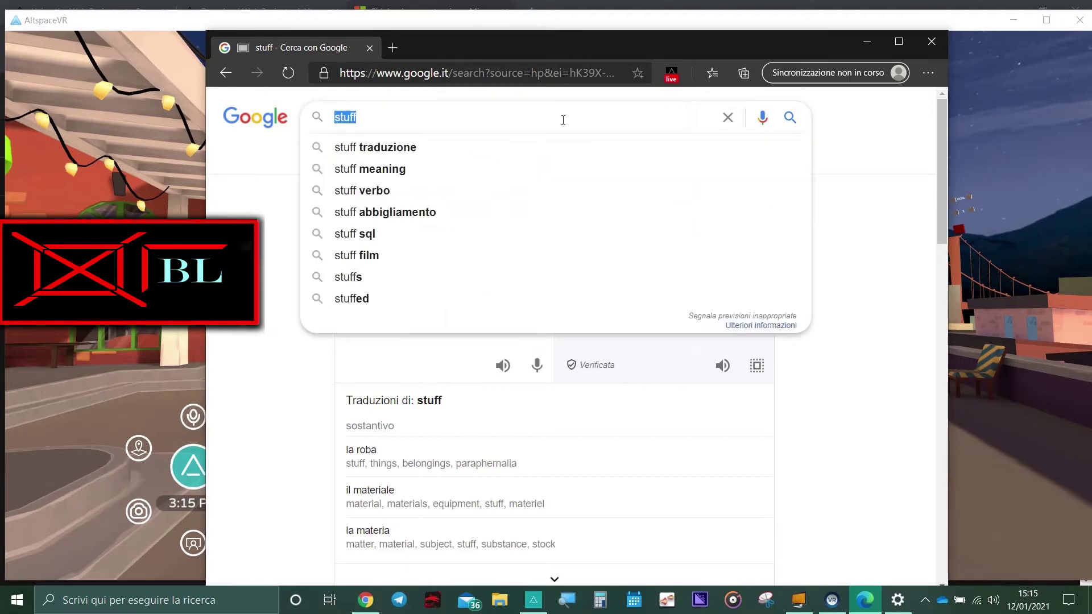
text(netfli)
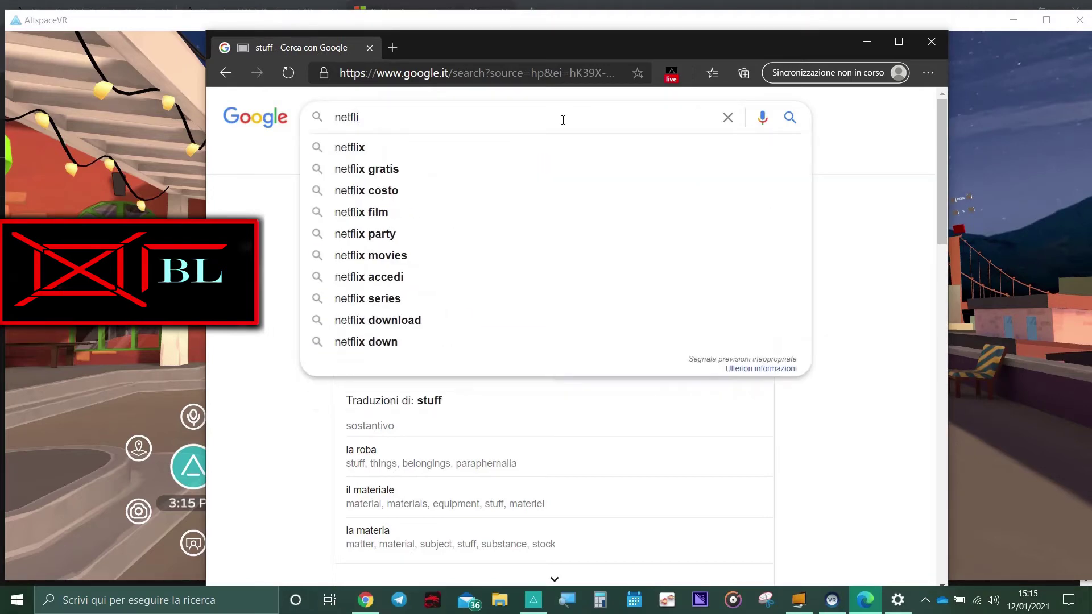
key(Down)
key(Return)
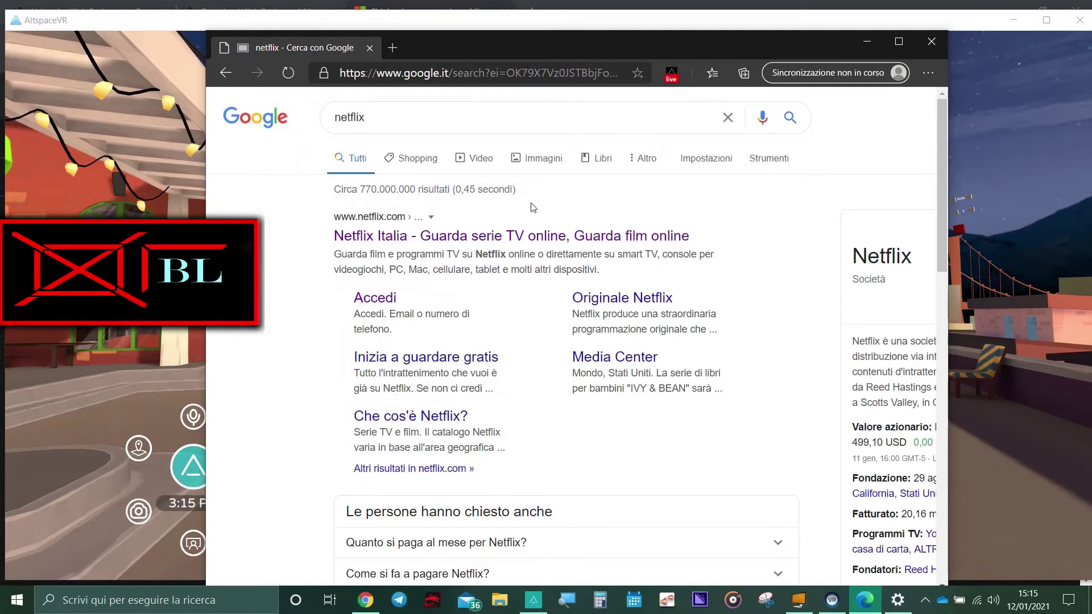
click(375, 307)
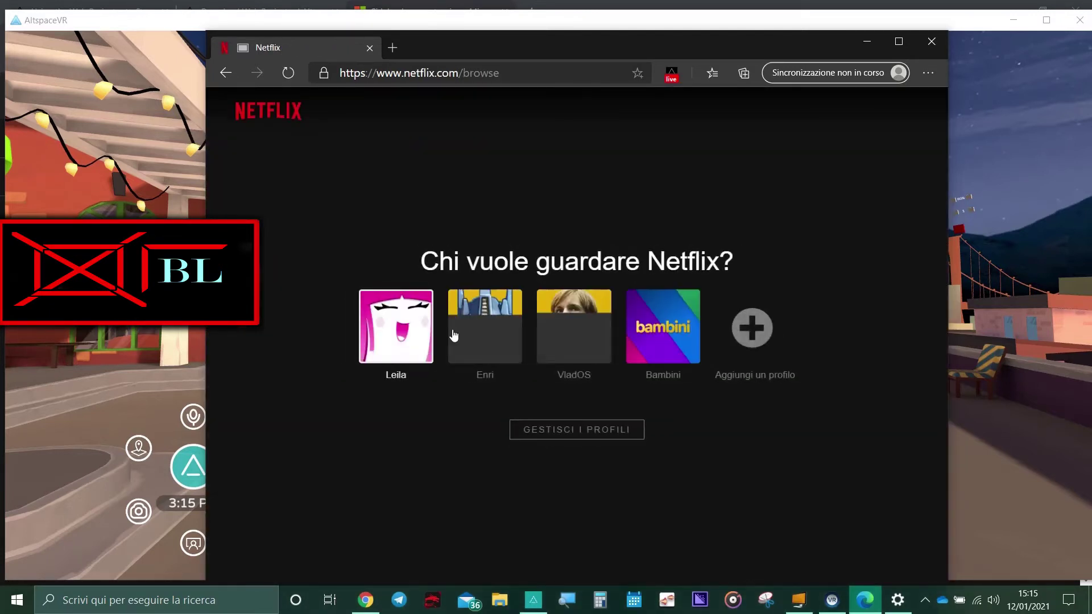
Step: Open the second Netflix profile and play Spider-Man 2 in the streamed Edge tab, dismissing the chat notification
click(469, 335)
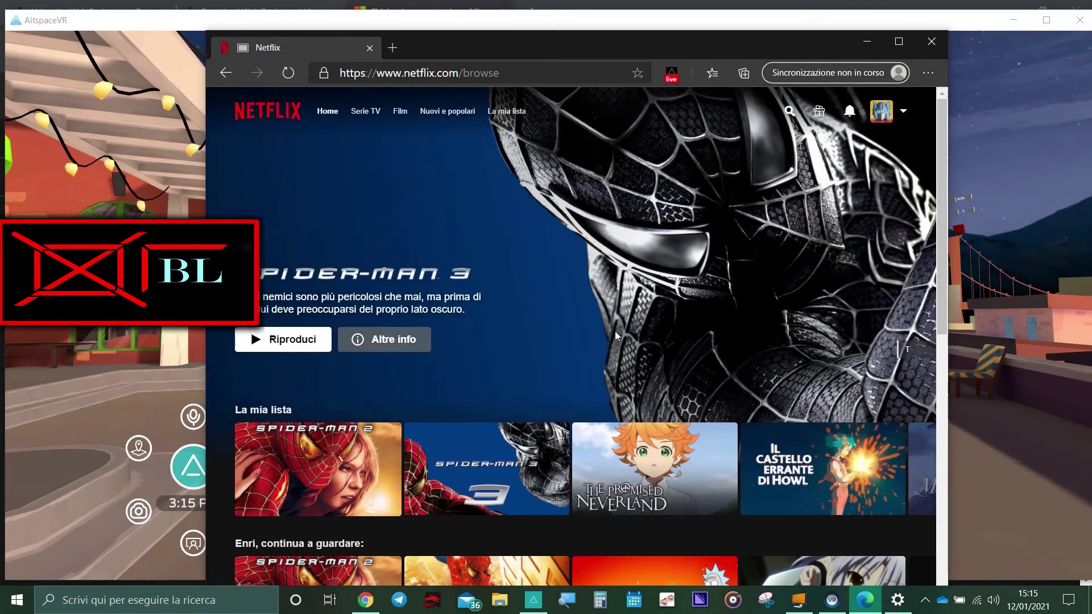
scroll(627, 332, down, 3)
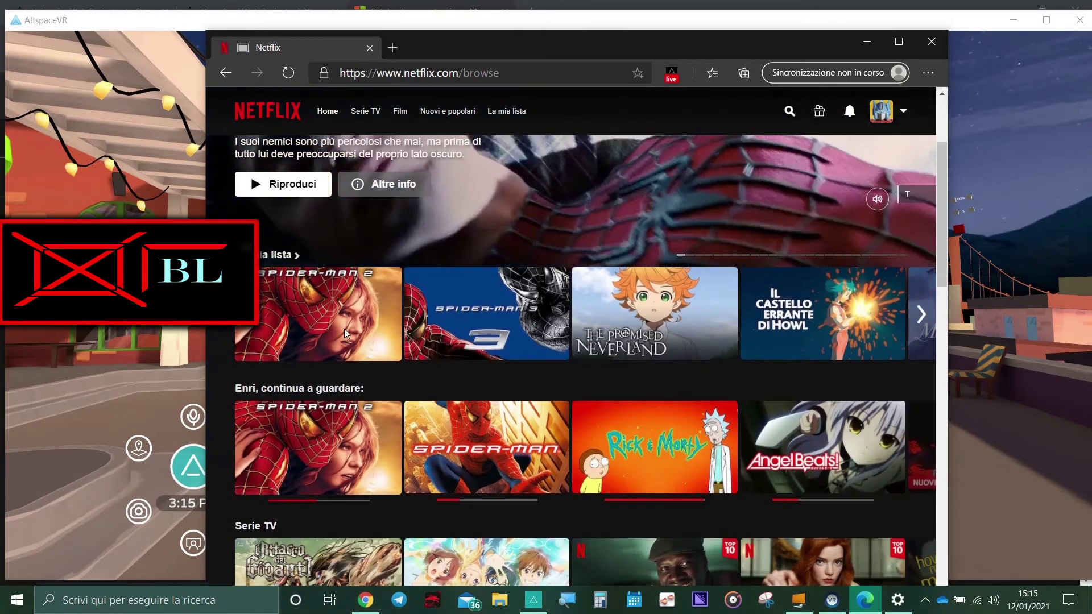
mouse_move(343, 329)
click(255, 367)
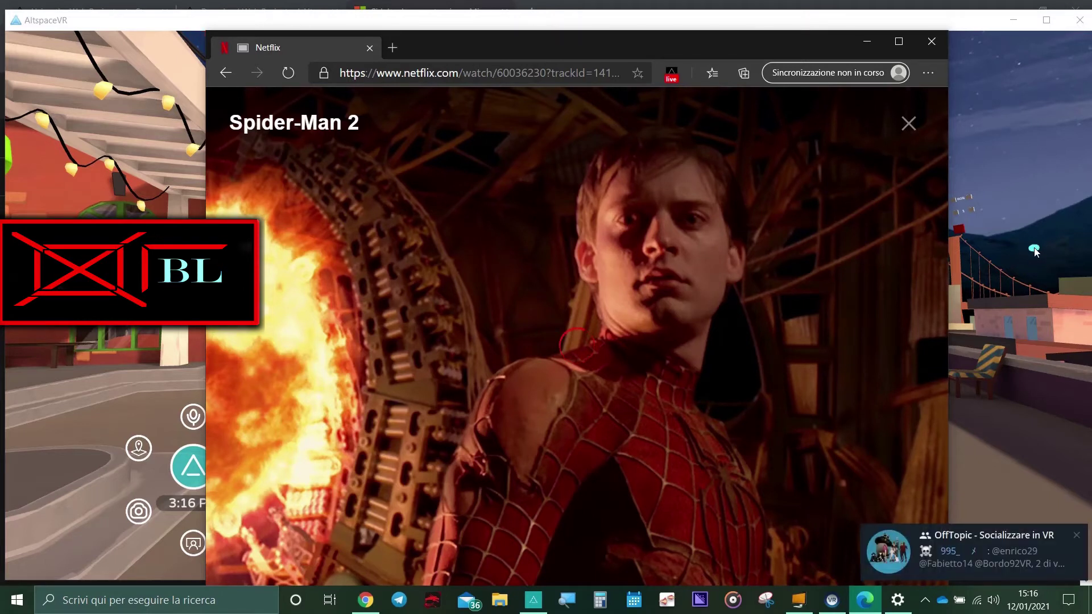
click(1077, 537)
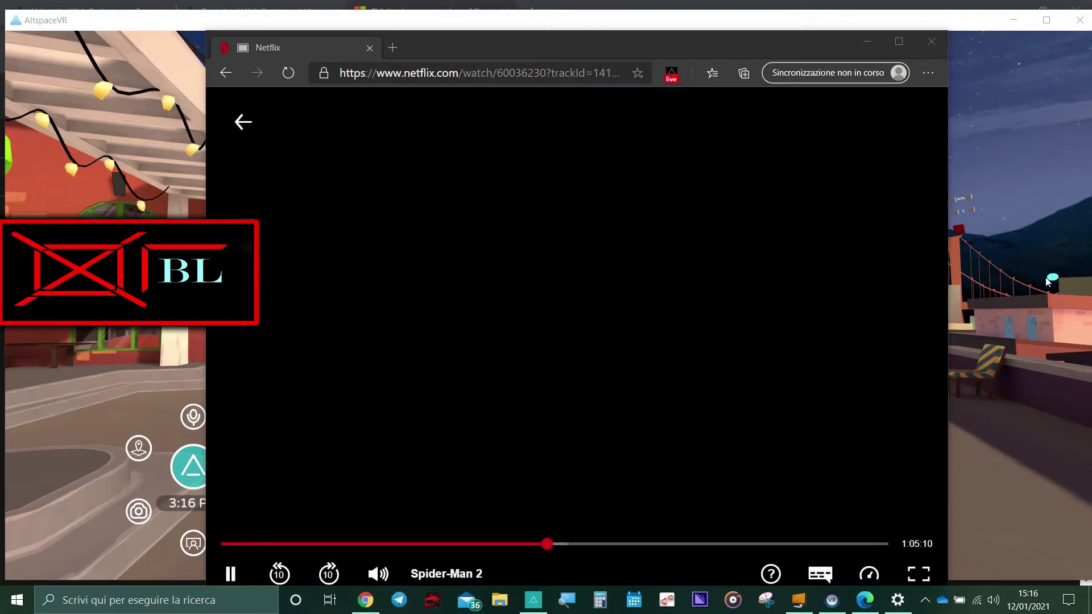
Step: Return to AltspaceVR, connect the Web Projector to the Netflix stream and pause the film on its screen
click(1027, 296)
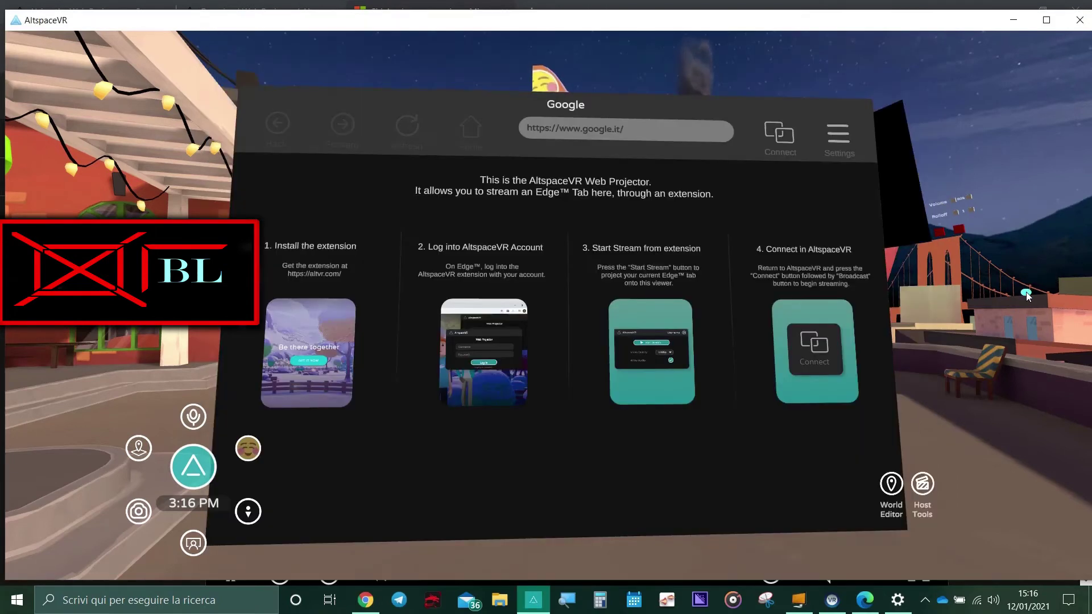
click(781, 140)
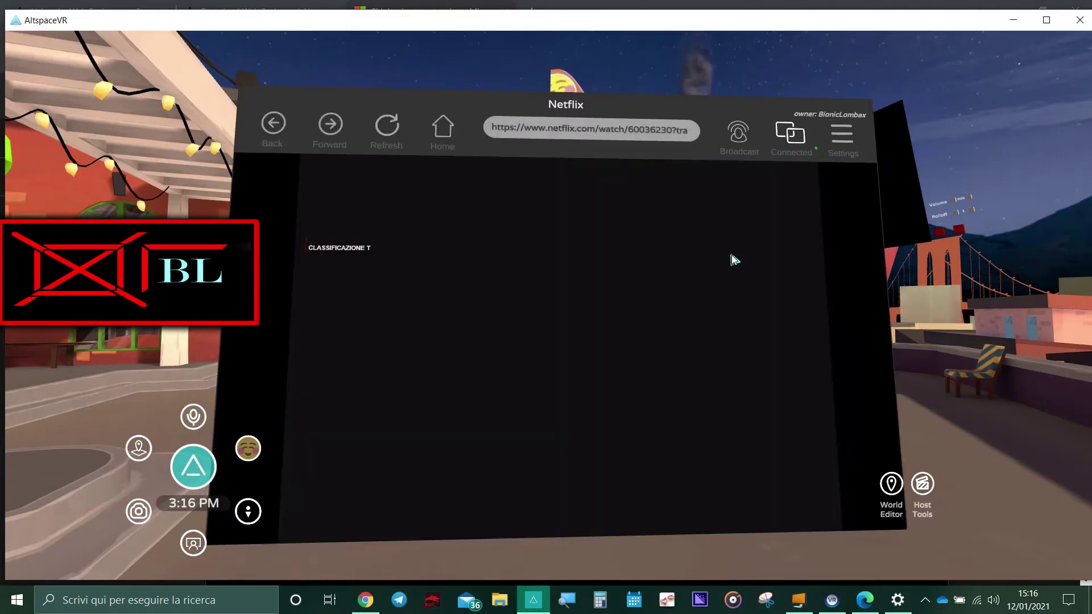
right_click(732, 254)
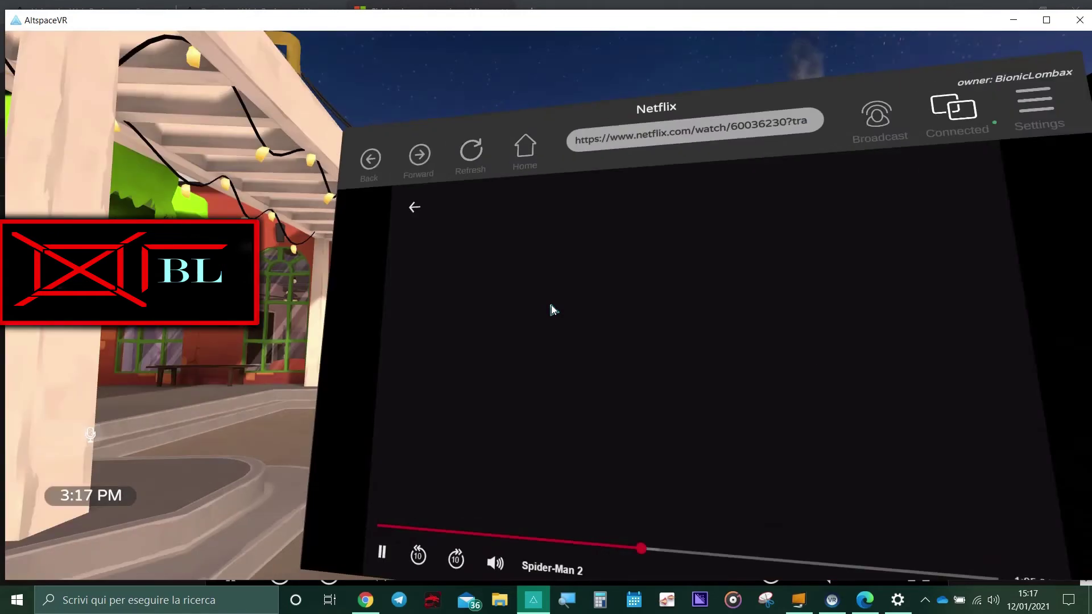
click(551, 306)
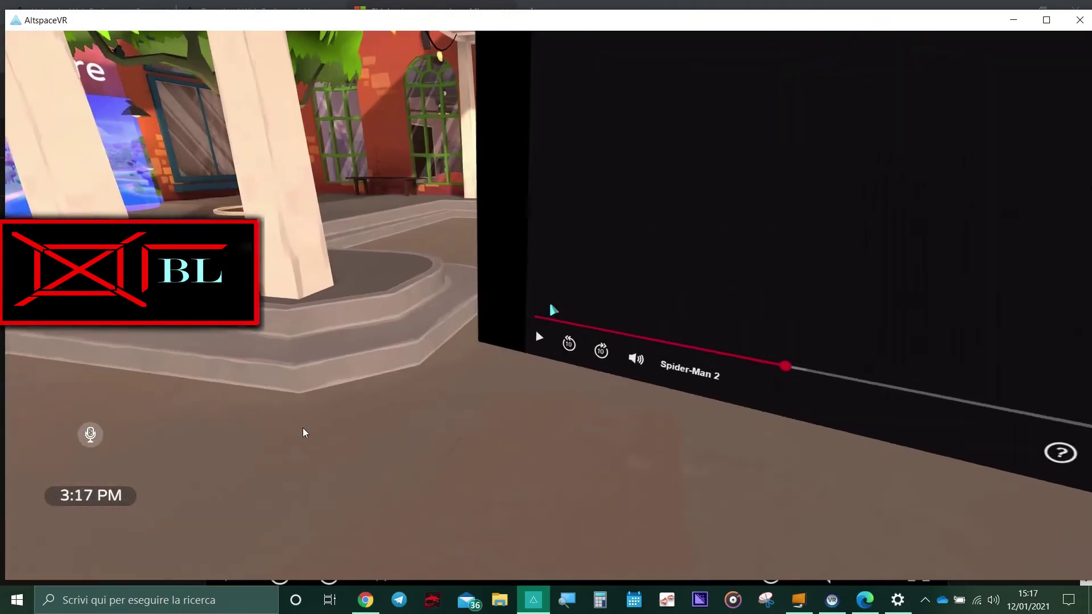
Step: Move around the projector screen and take the streamed Edge tab back to the "netflix" search results
drag(296, 441, 497, 345)
click(490, 308)
key(s)
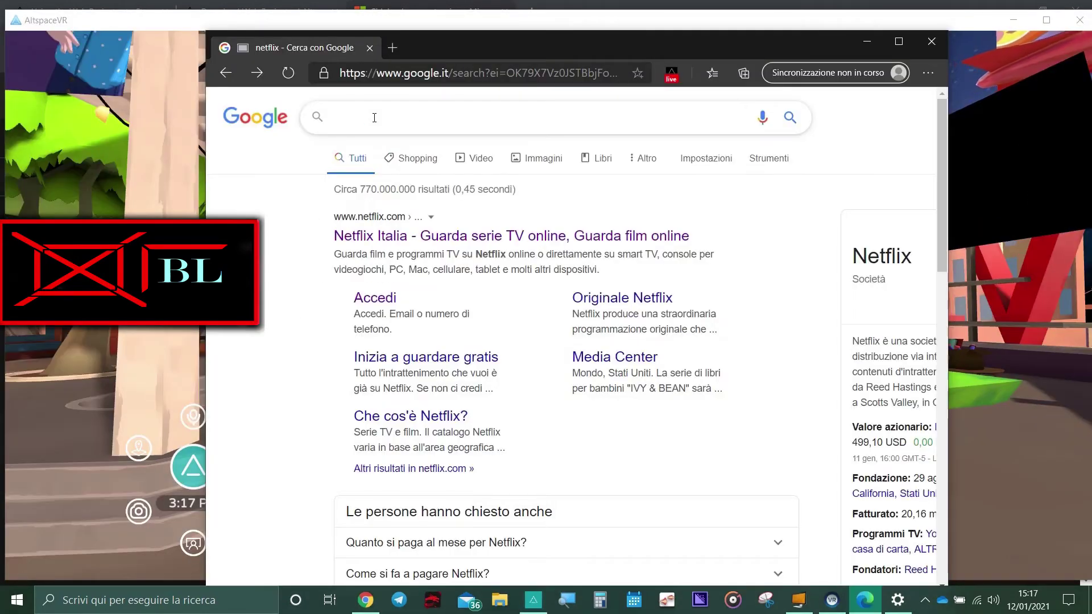
click(1012, 281)
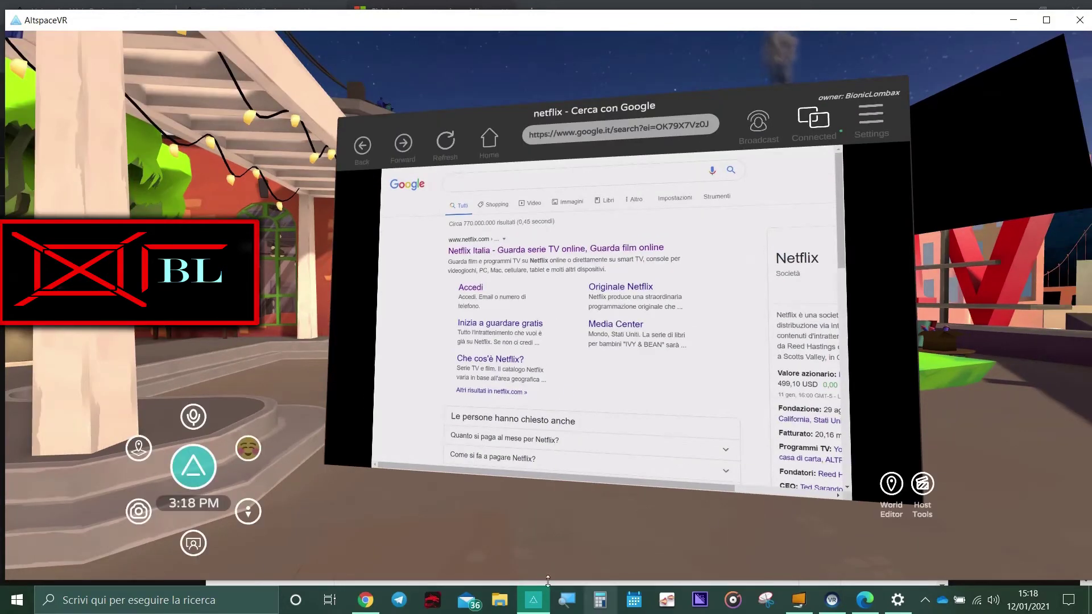
Step: Launch Firefox through Windows search, open Netflix from its top sites and choose the second profile
click(187, 602)
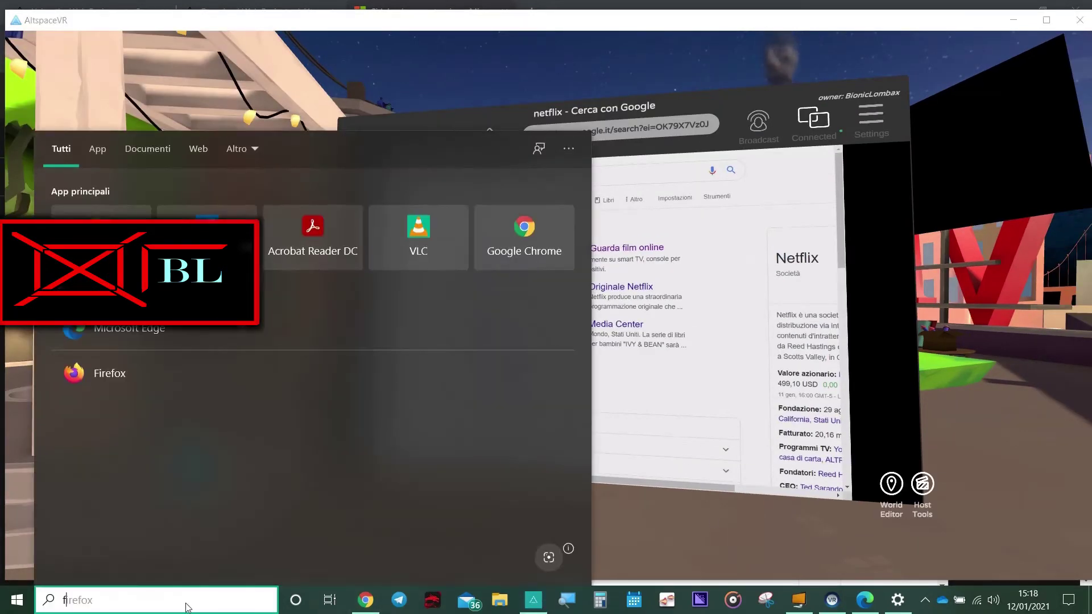
key(Escape)
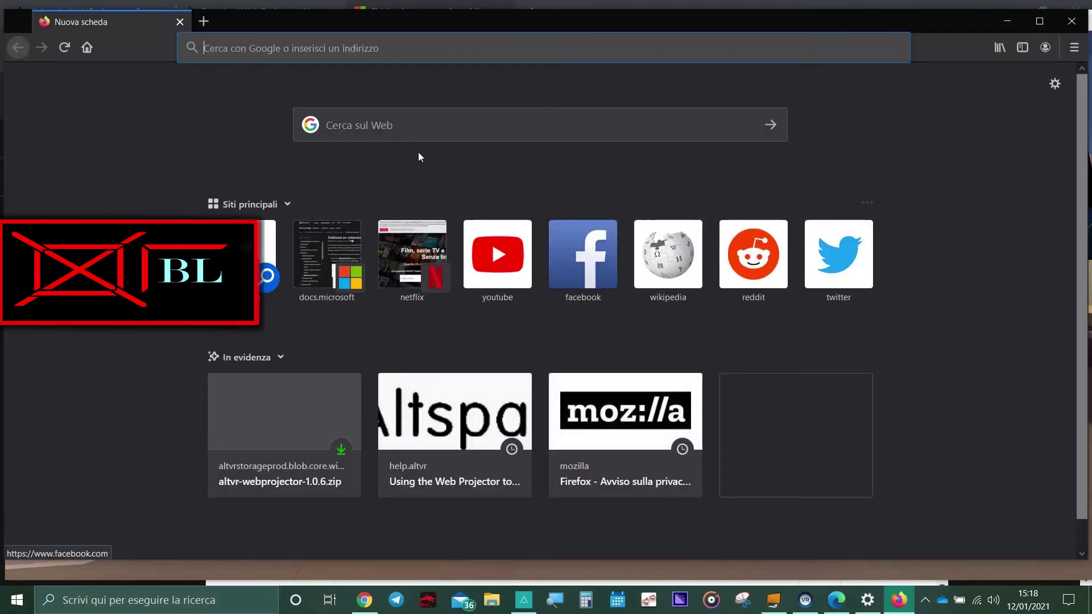
click(419, 133)
click(415, 264)
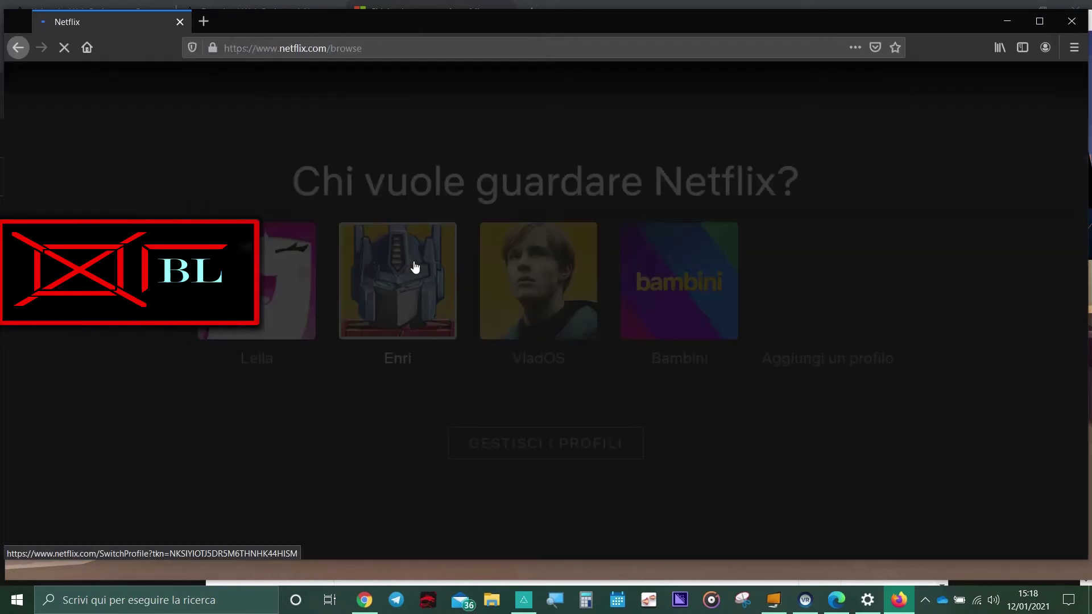
click(413, 285)
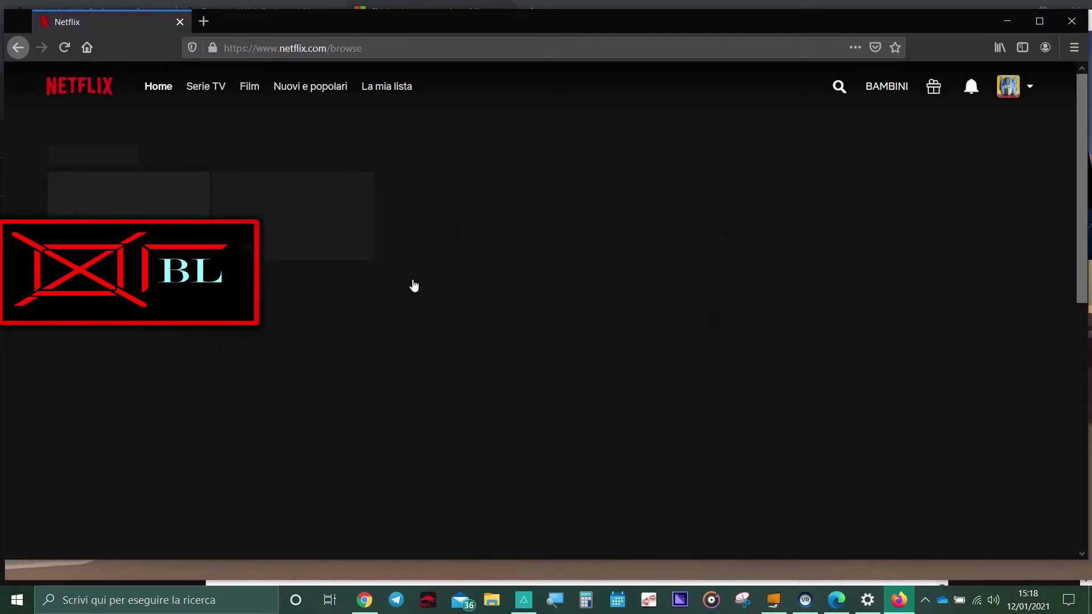
Step: Play Spider-Man 2 from the continue-watching row on Netflix in Firefox
scroll(421, 301, down, 3)
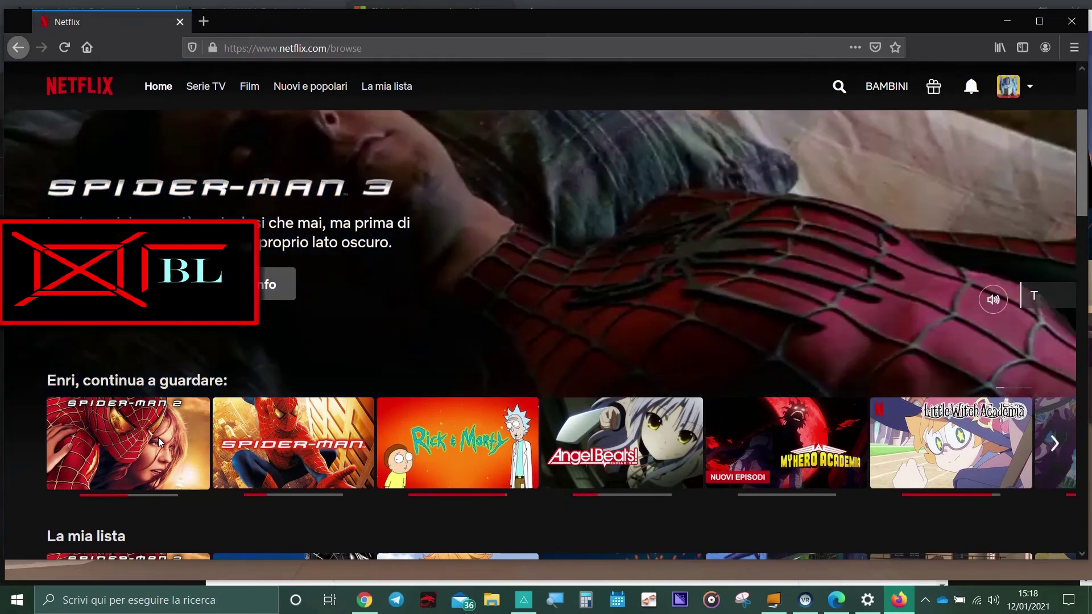
mouse_move(158, 439)
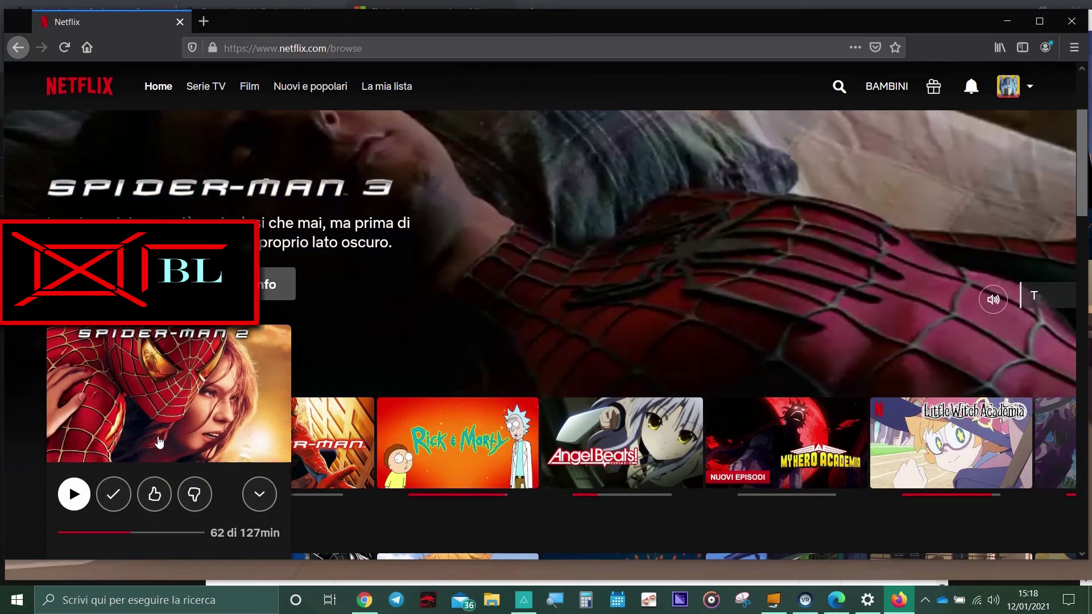
click(74, 494)
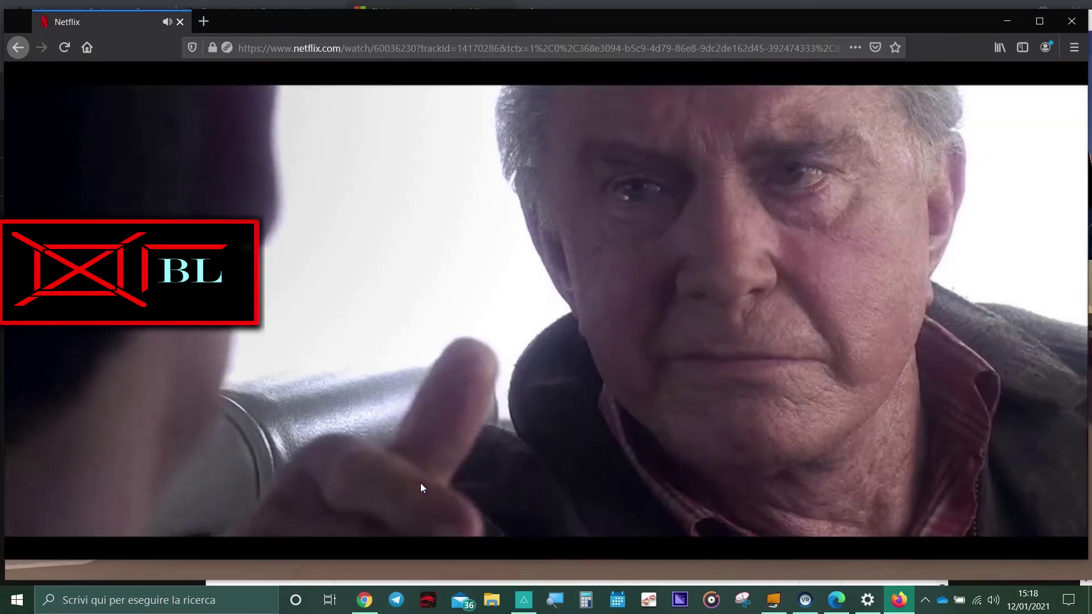
mouse_move(517, 394)
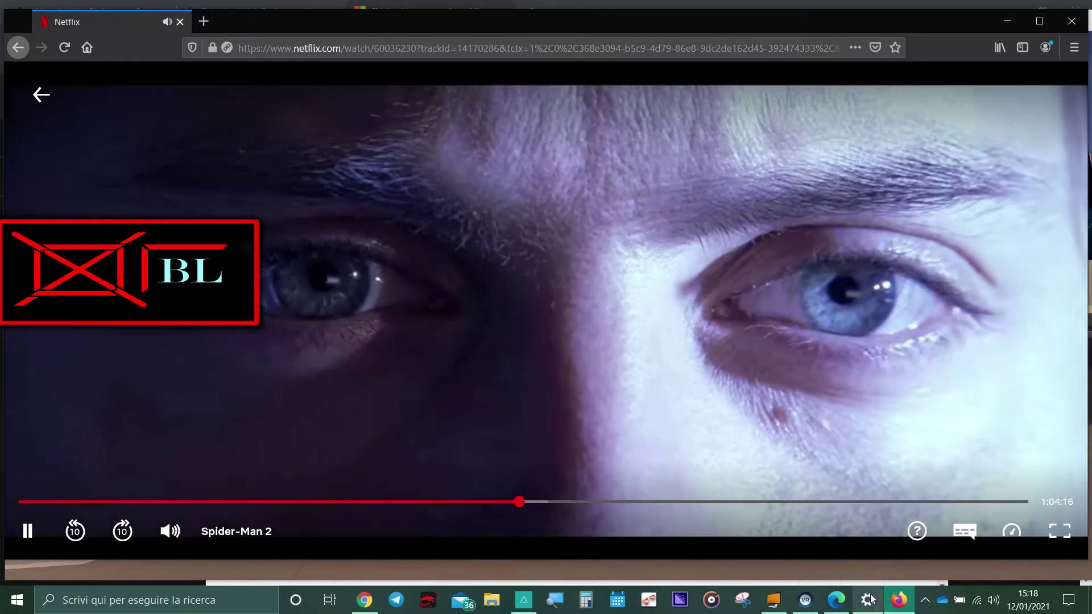
Step: Switch to Edge, stop the tab stream and share the entire screen with audio using the Web Projector's Desktop Application source
mouse_move(870, 599)
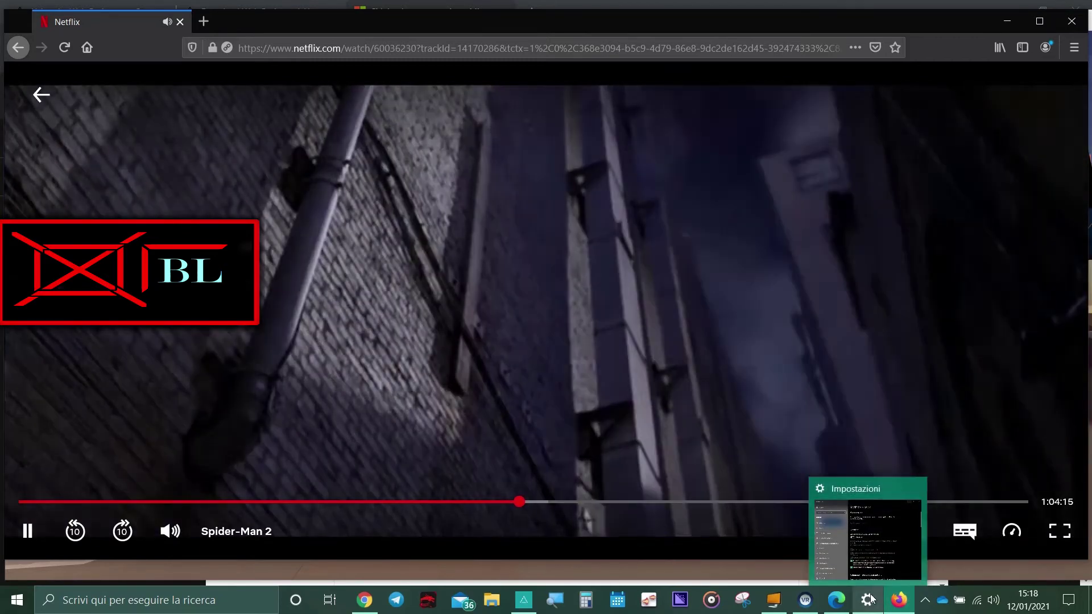
click(842, 606)
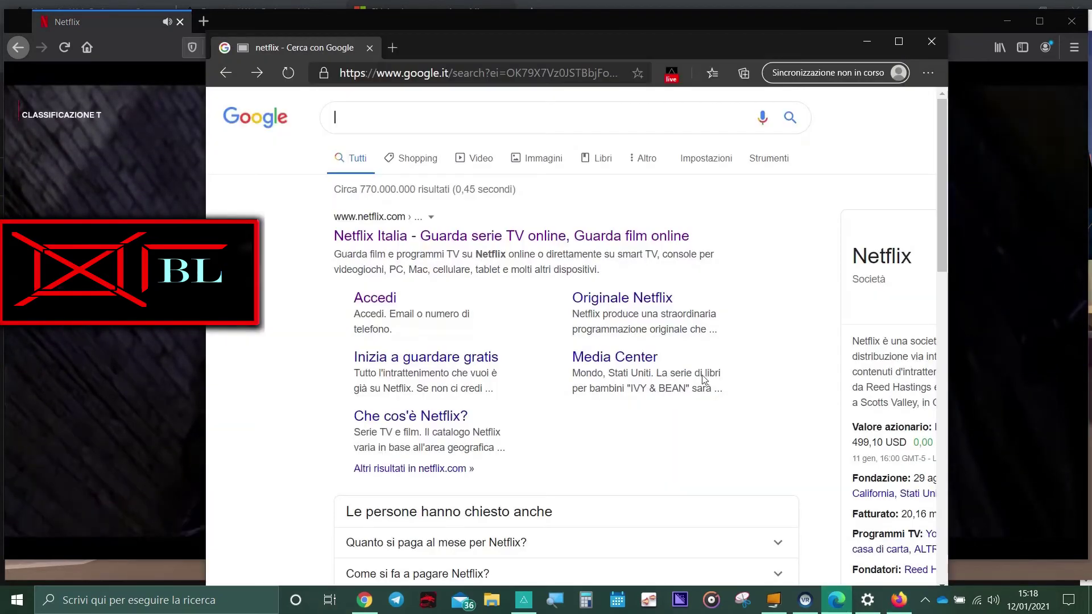
click(672, 72)
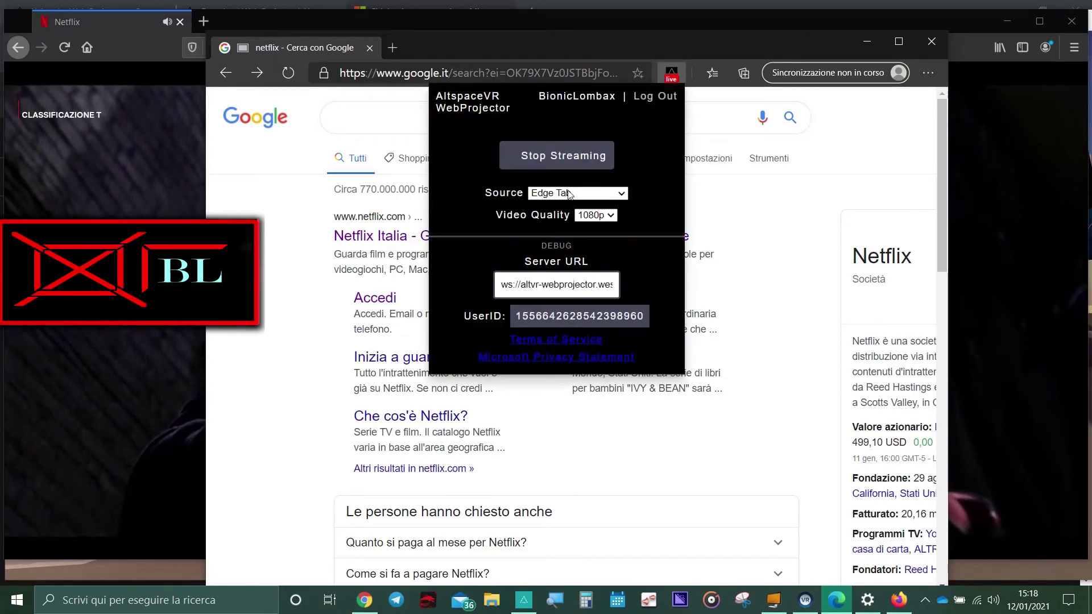
click(557, 156)
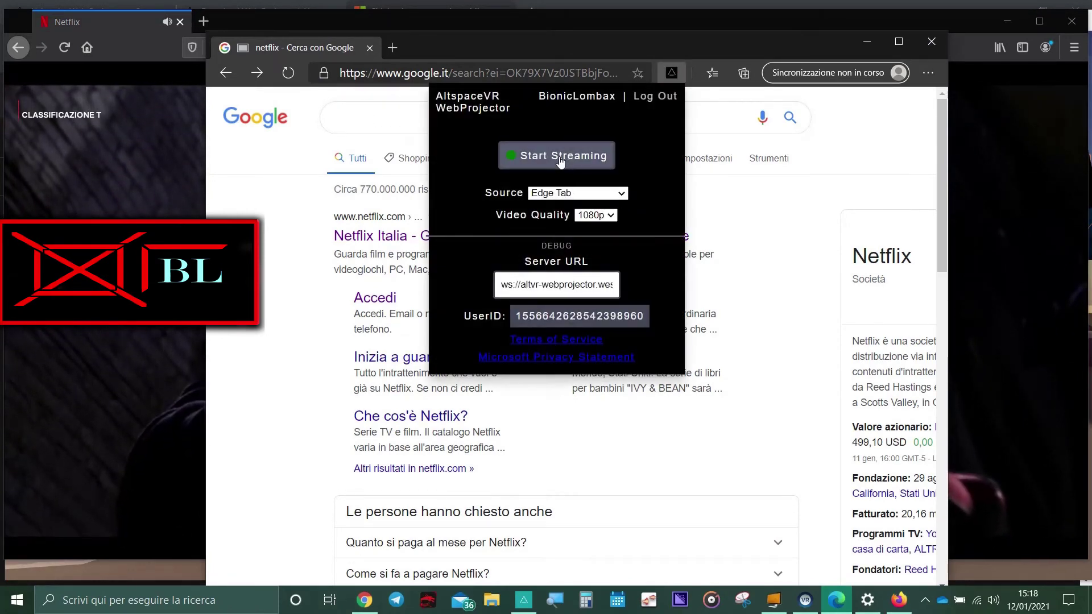
click(550, 197)
click(548, 222)
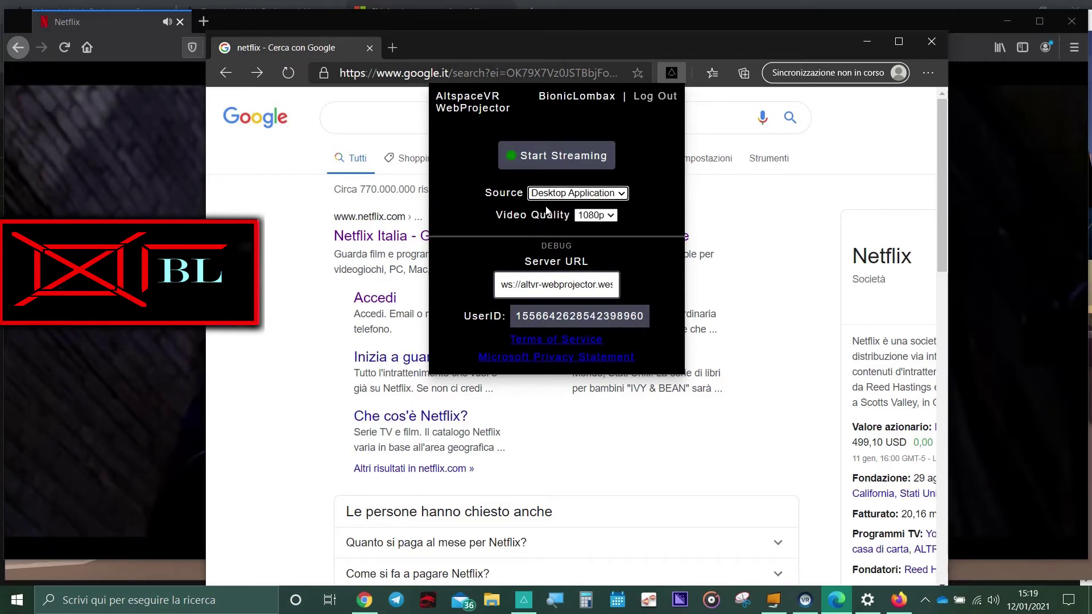
click(534, 163)
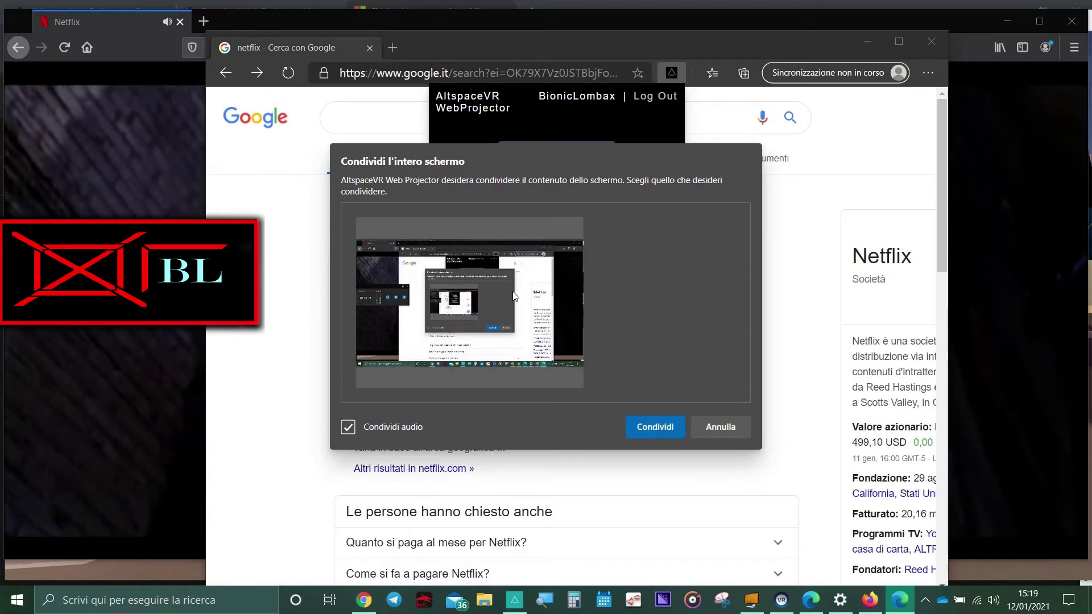
click(654, 430)
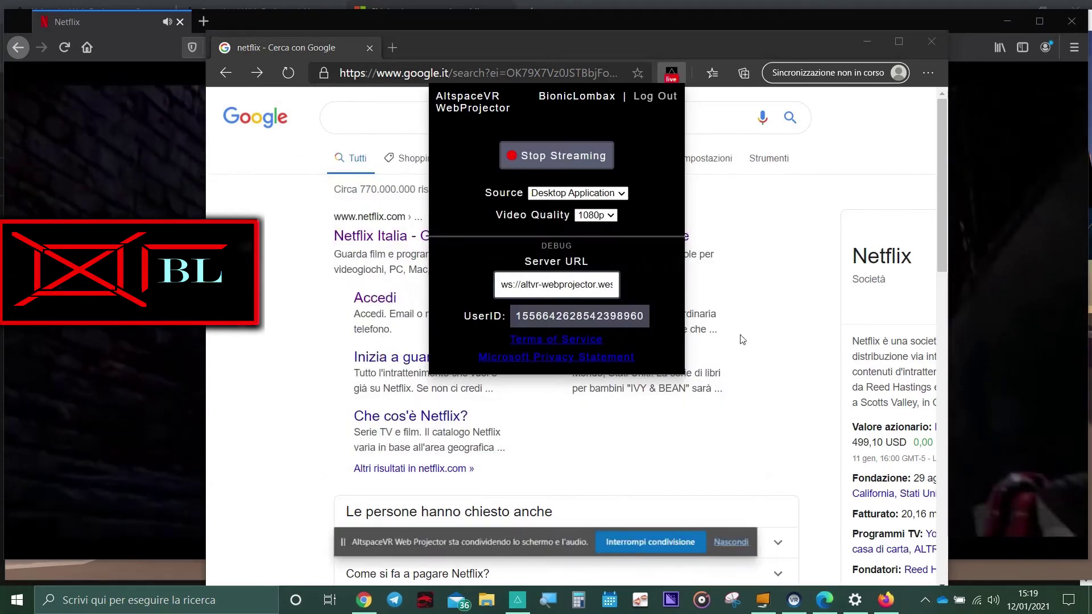
Step: Minimise Edge to reveal the Netflix film in Firefox and view it briefly in full screen
click(861, 46)
click(862, 47)
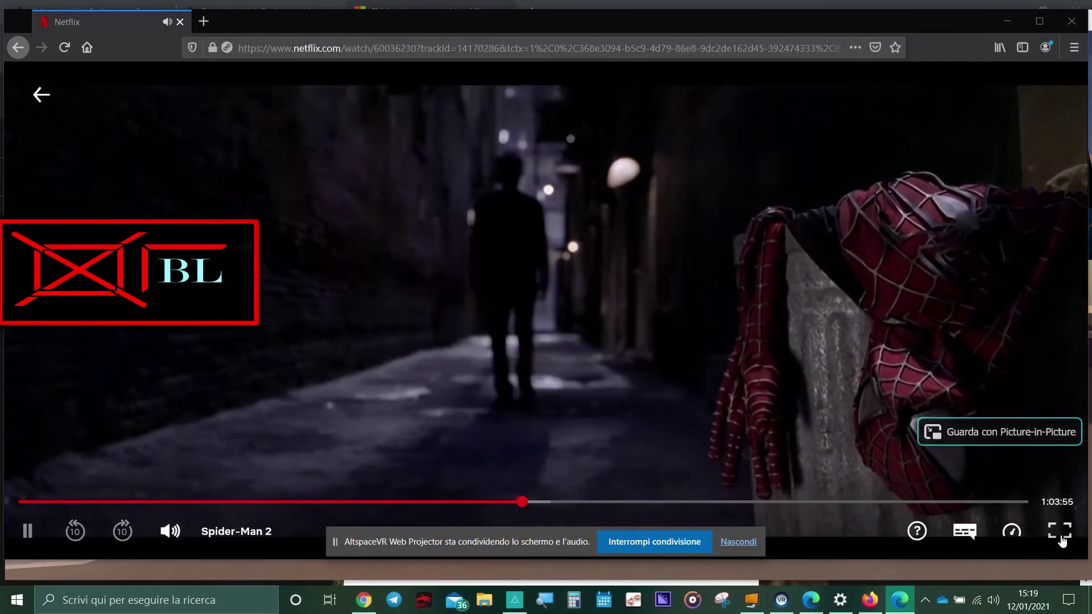
click(1060, 535)
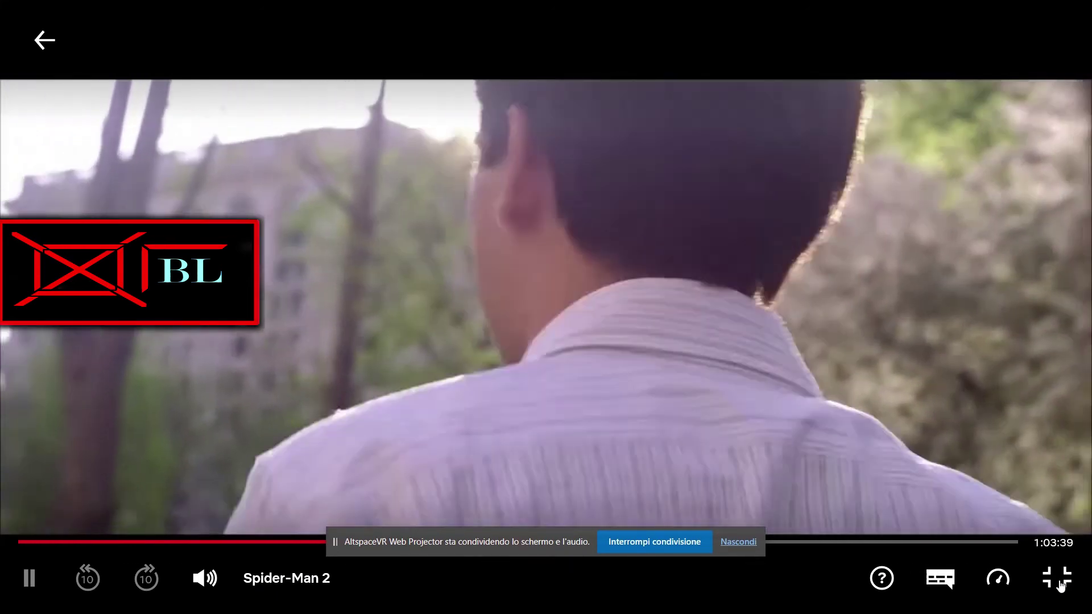
click(1061, 586)
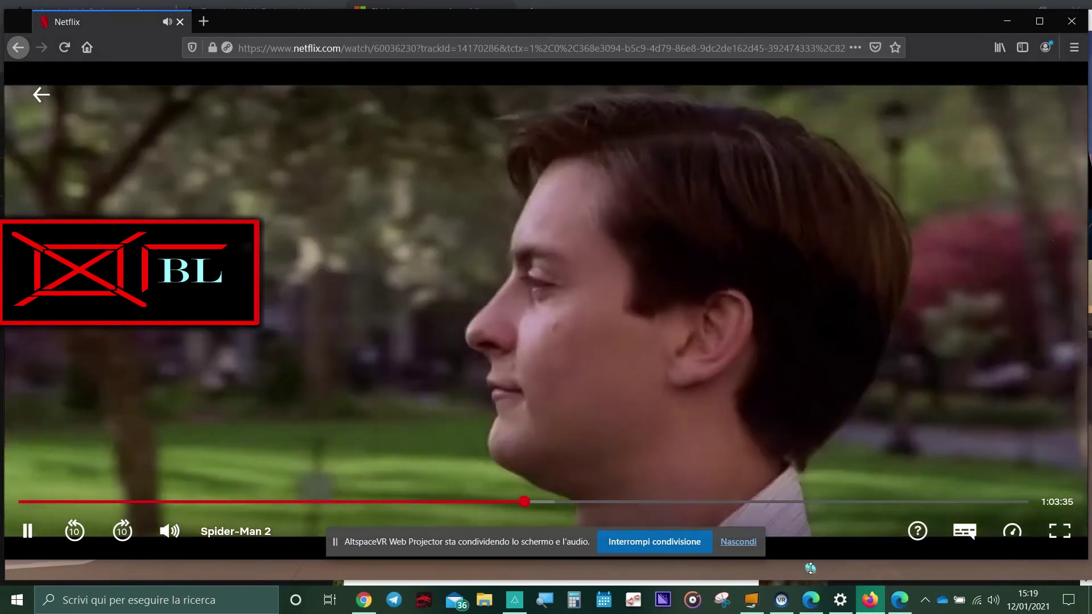
Step: Switch to AltspaceVR, connect the Web Projector to the desktop stream and disconnect it again
key(alt+Tab)
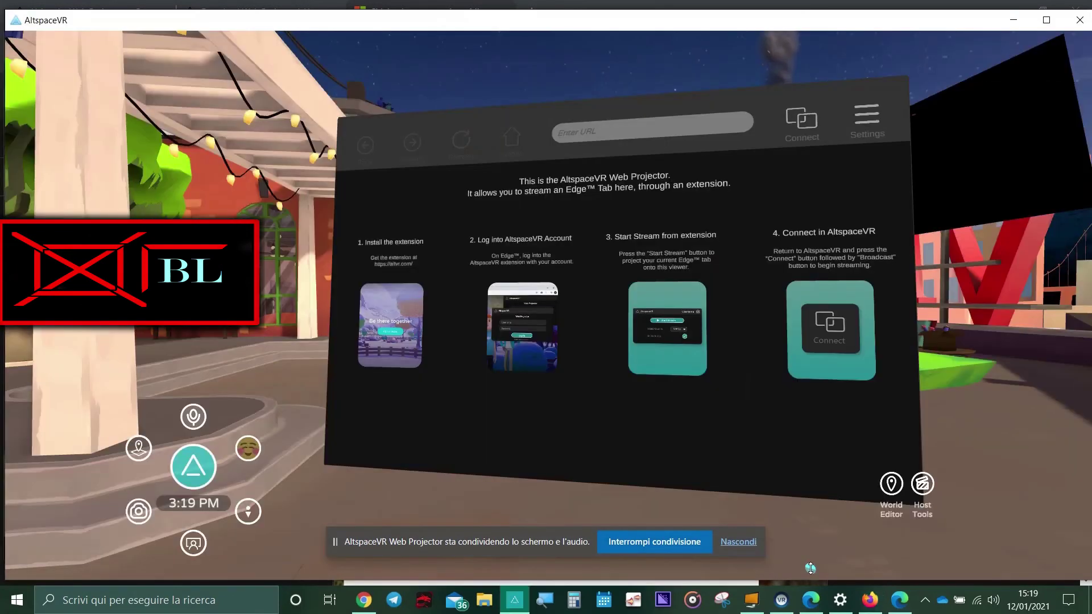
click(805, 122)
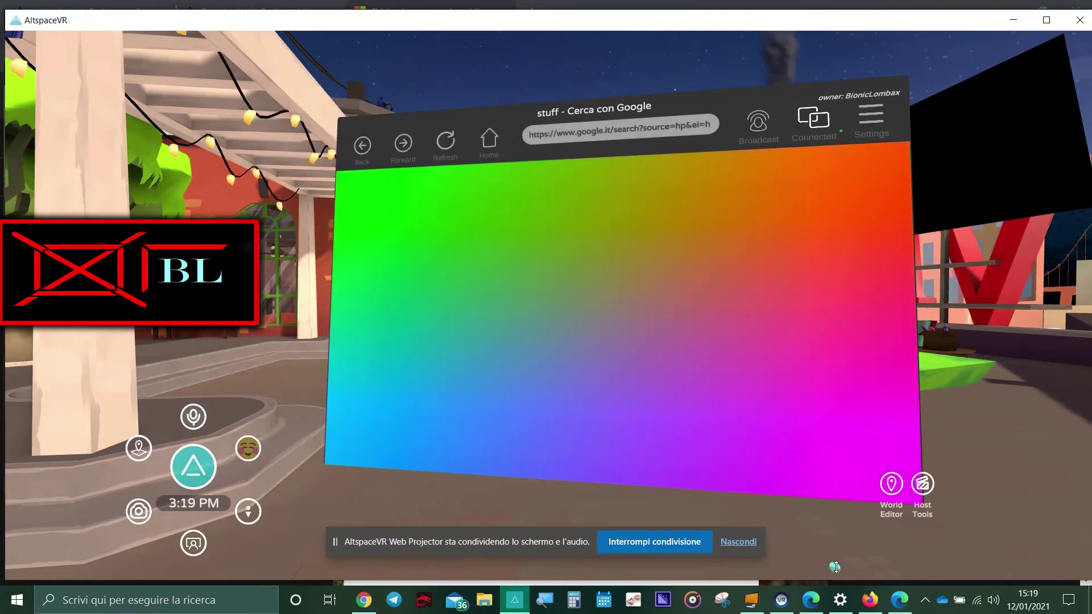
click(822, 122)
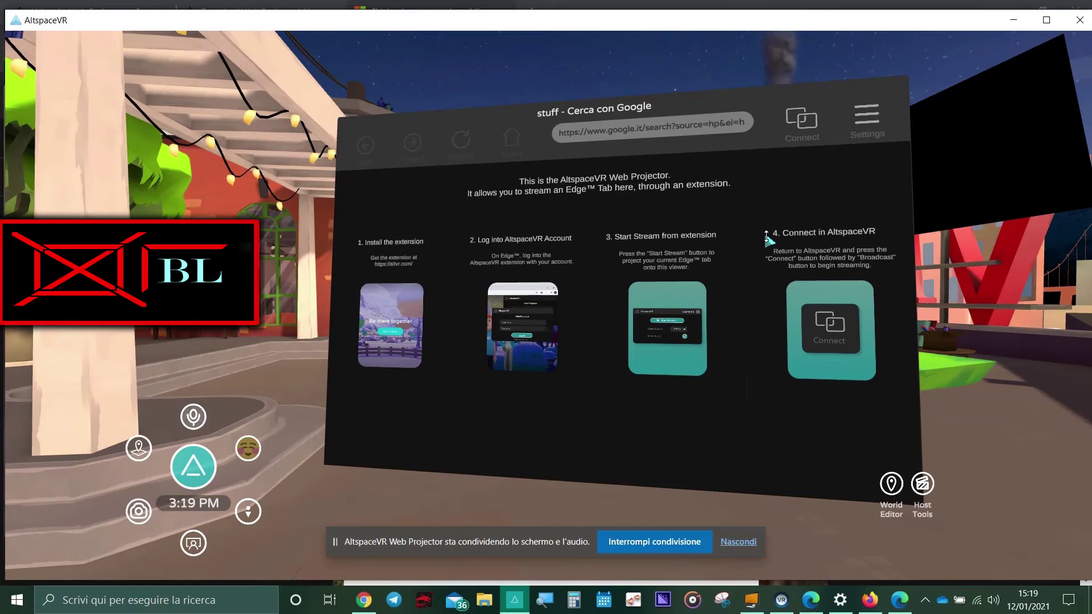
Step: Pause Spider-Man 2 in Firefox, and return to AltspaceVR to move closer to the Web Projector
click(875, 611)
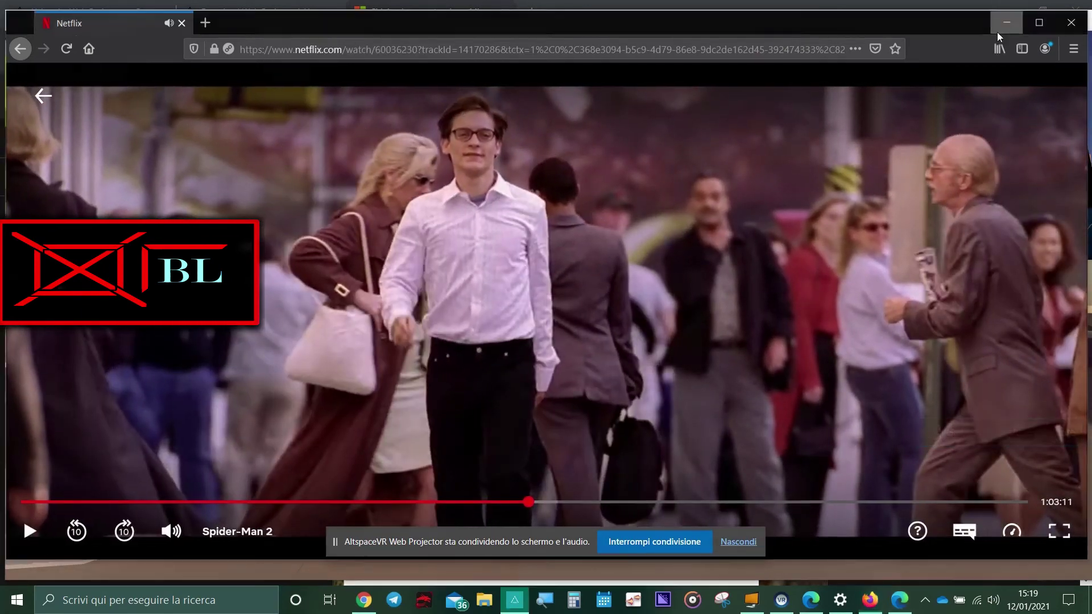
click(1010, 21)
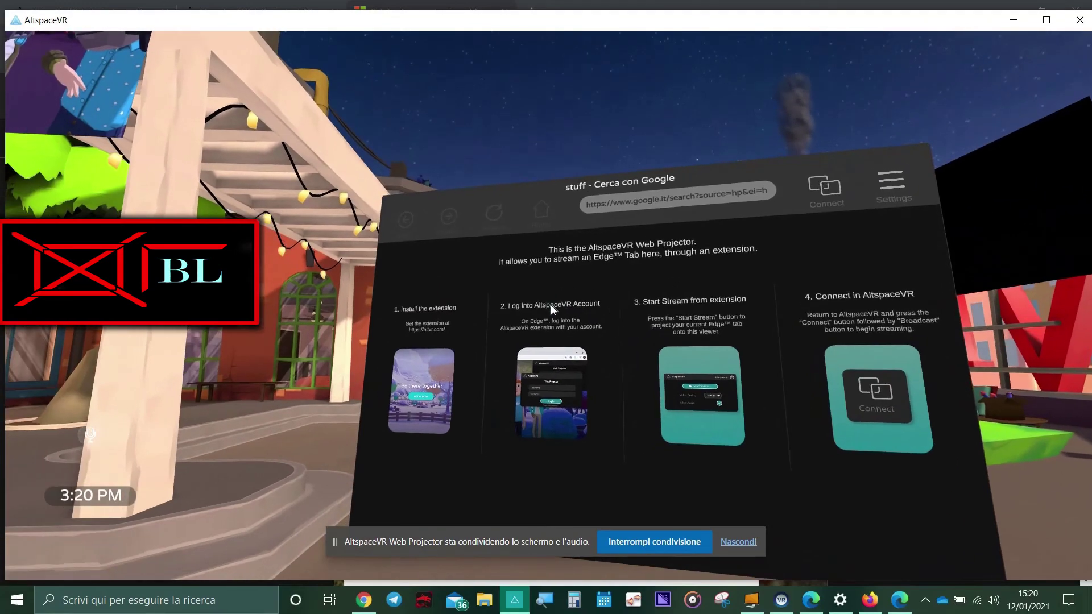
key(w)
key(w)
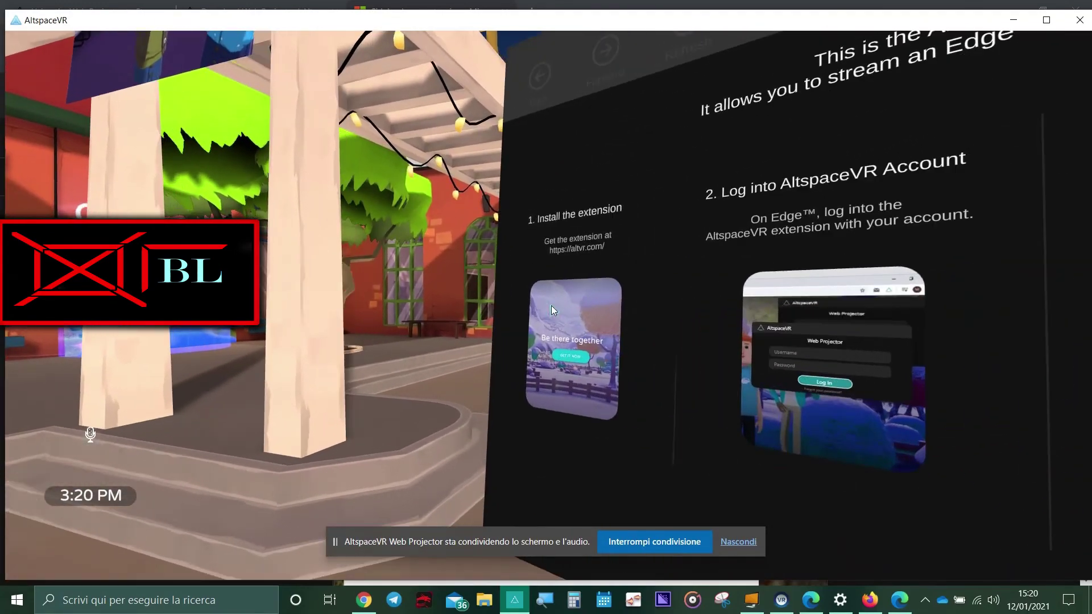
key(w)
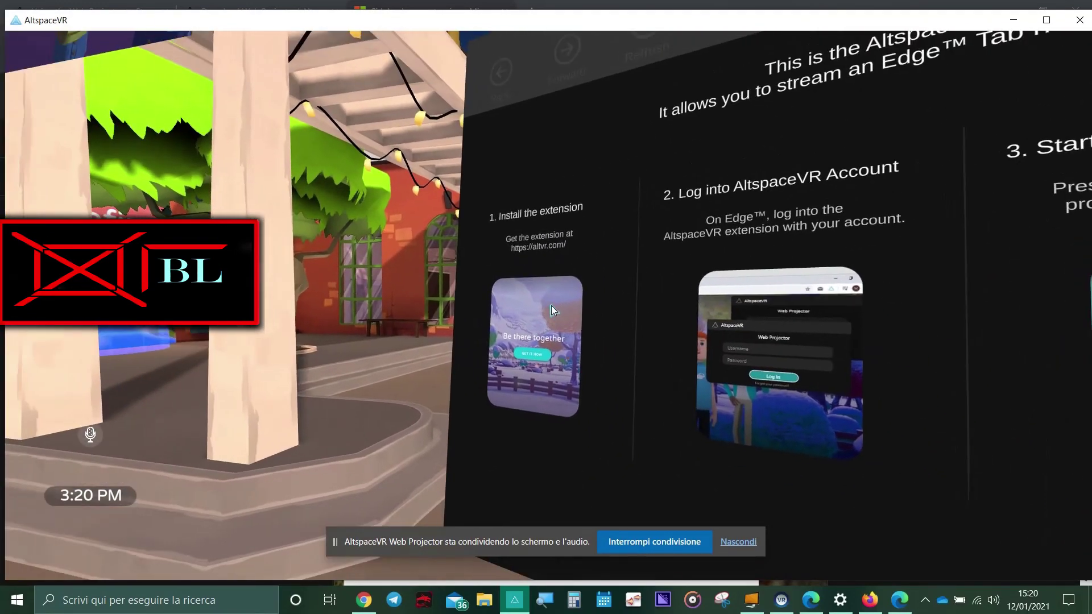
Step: Walk along the Web Projector to its upper controls and open the Projector Settings
key(w)
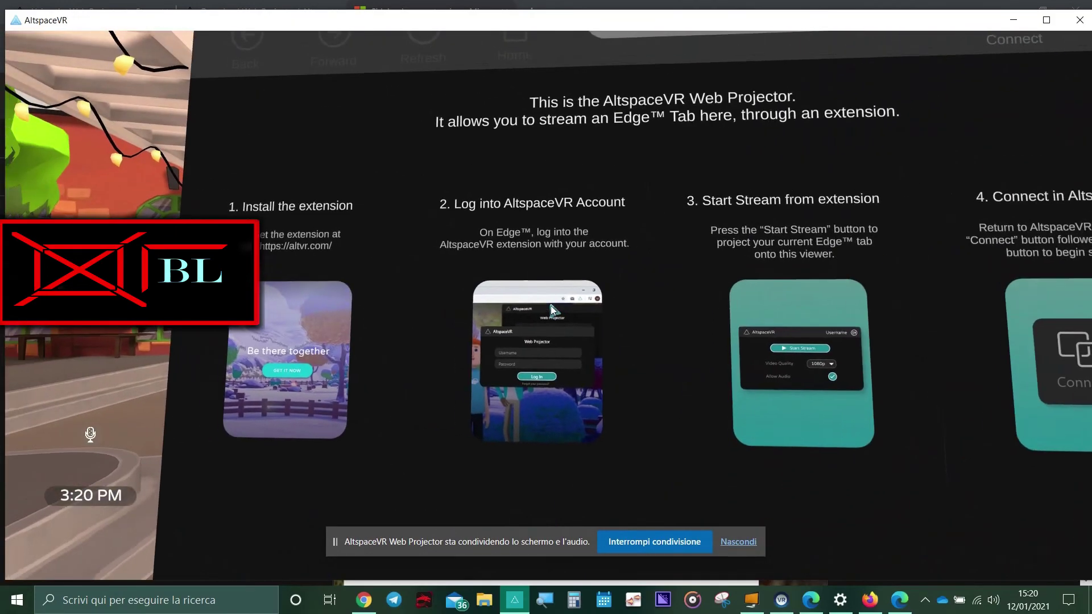
key(d)
key(d)
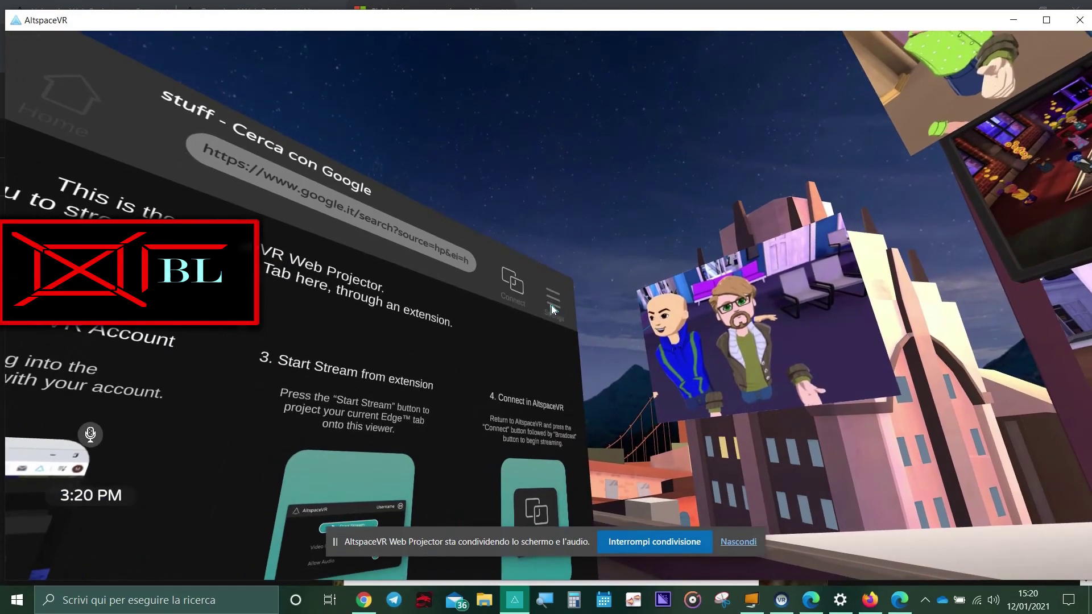
click(551, 305)
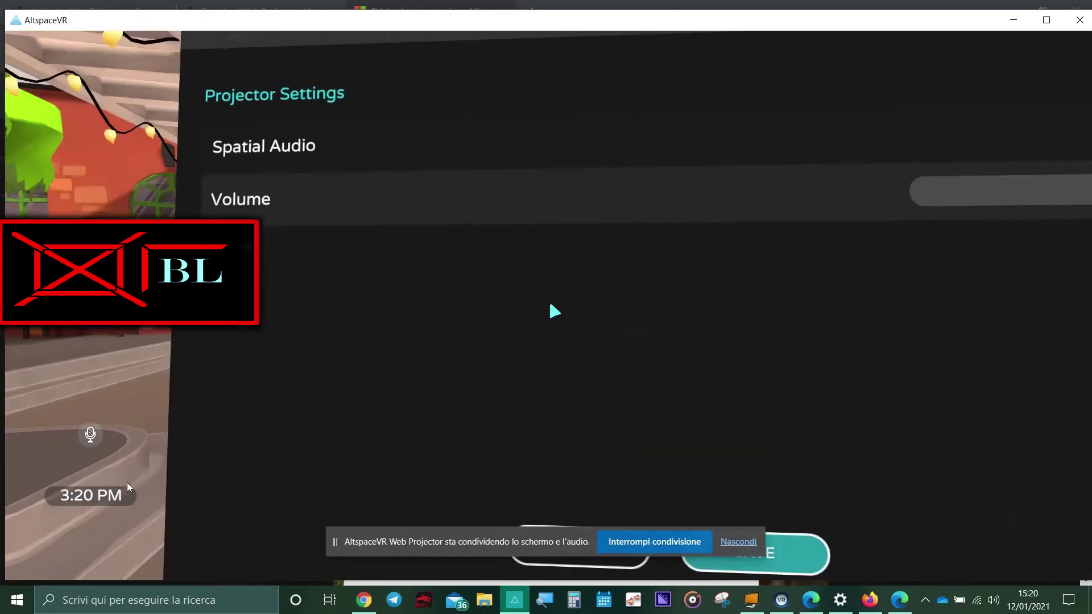
Step: Walk and turn around the Web Projector to examine its Spatial Audio and Volume settings from different sides and distances
key(d)
key(d)
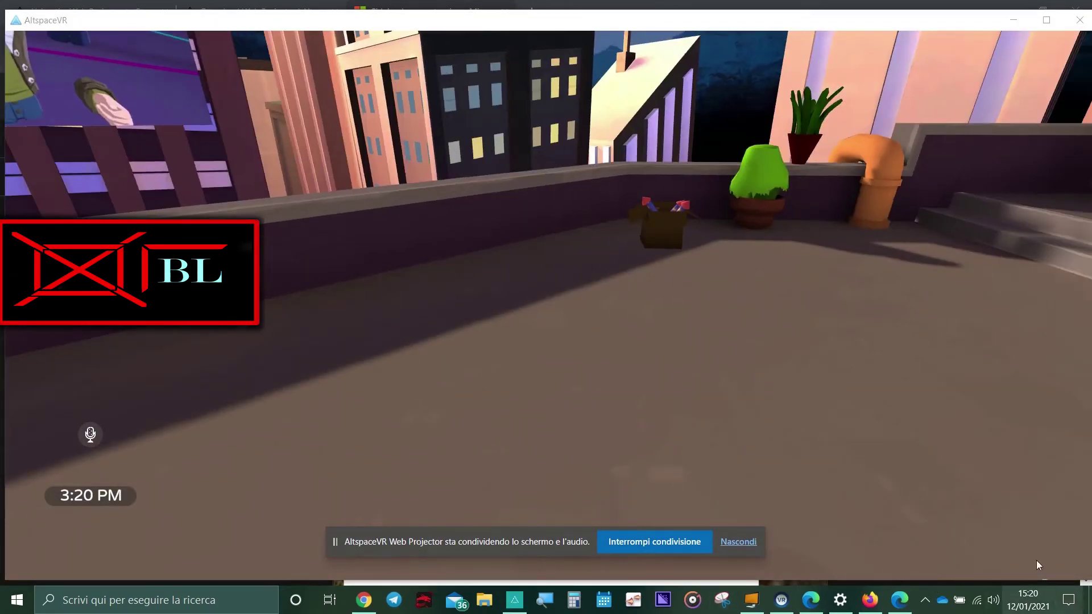
key(a)
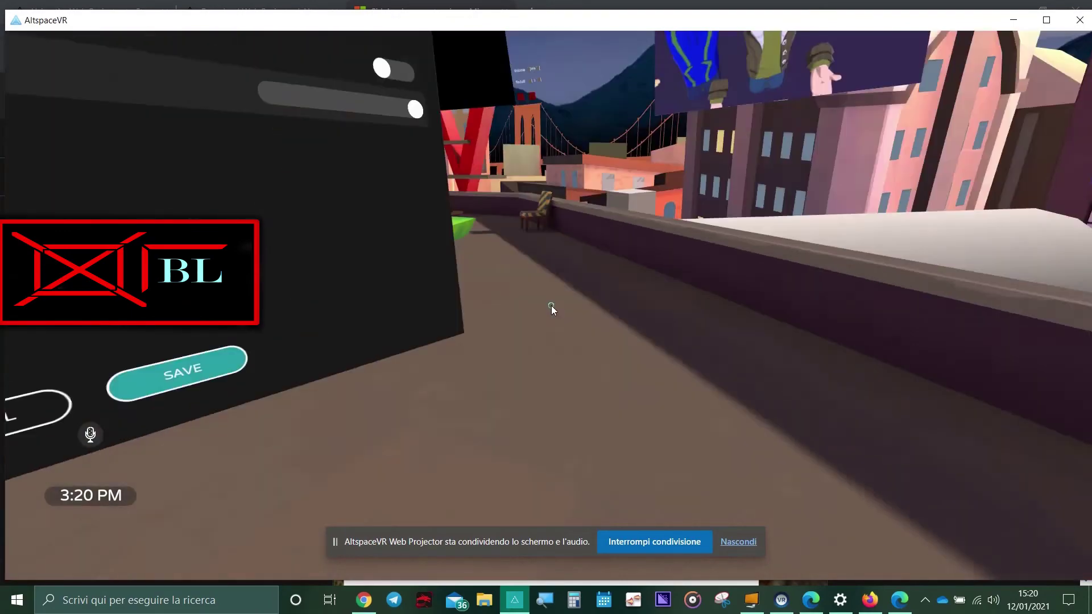
key(s)
key(d)
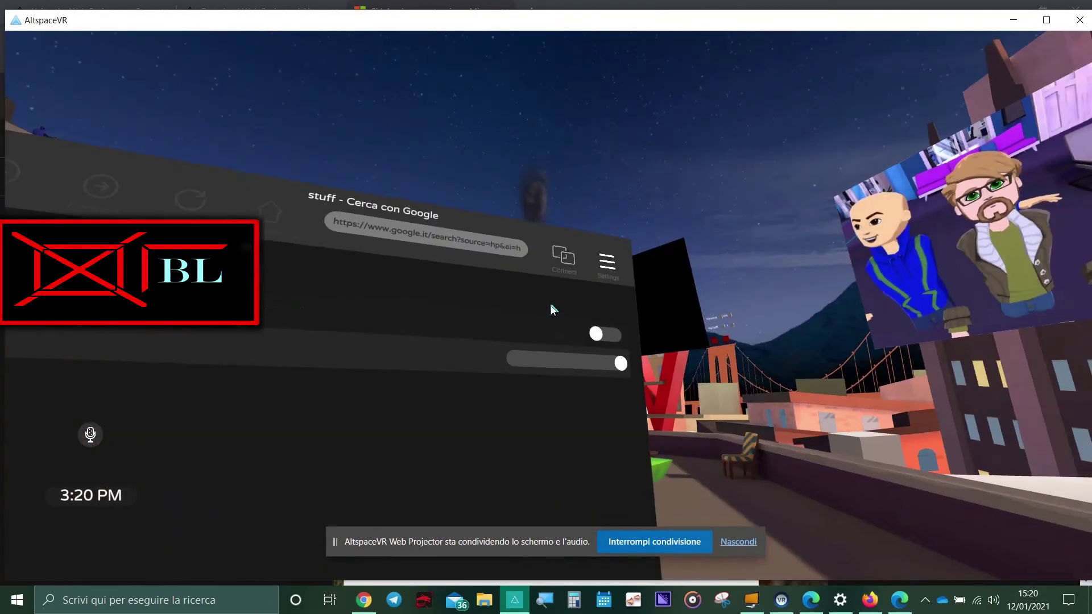
key(a)
key(a)
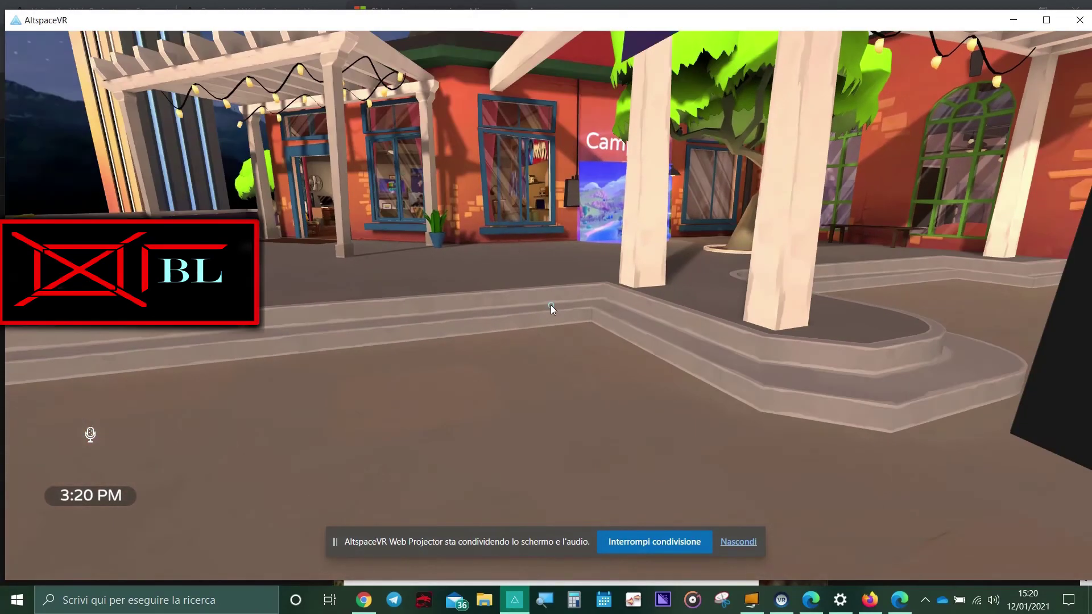
key(d)
key(w)
key(s)
key(d)
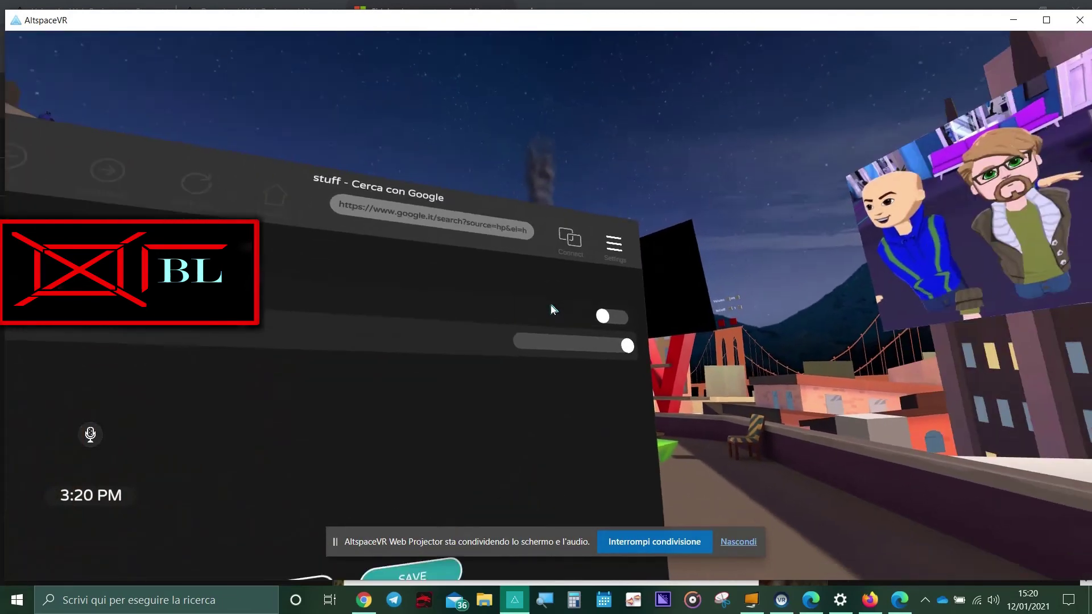
key(w)
key(s)
key(a)
key(w)
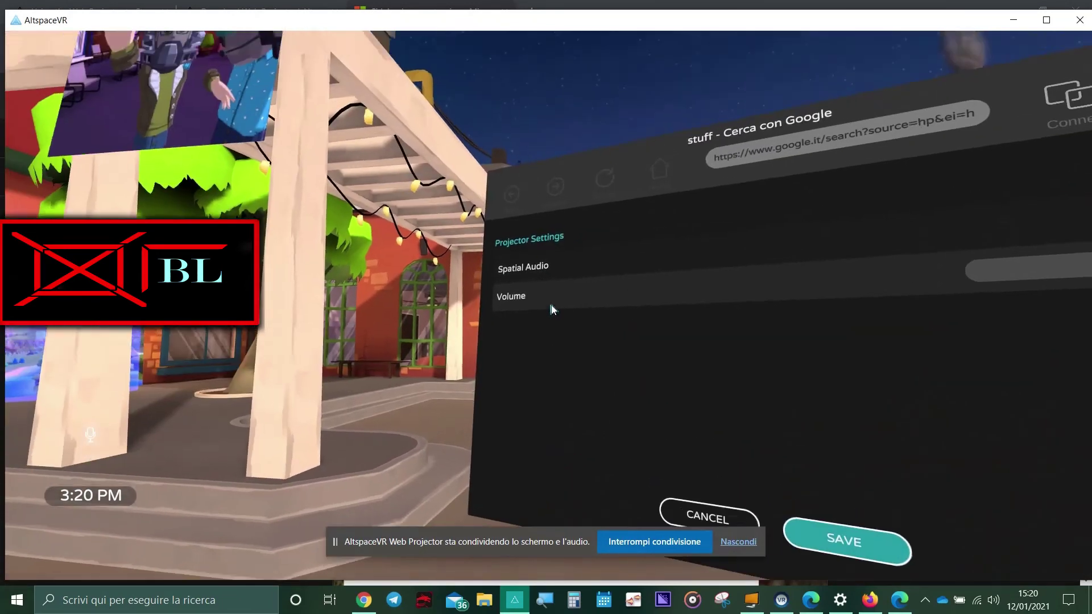
key(s)
key(d)
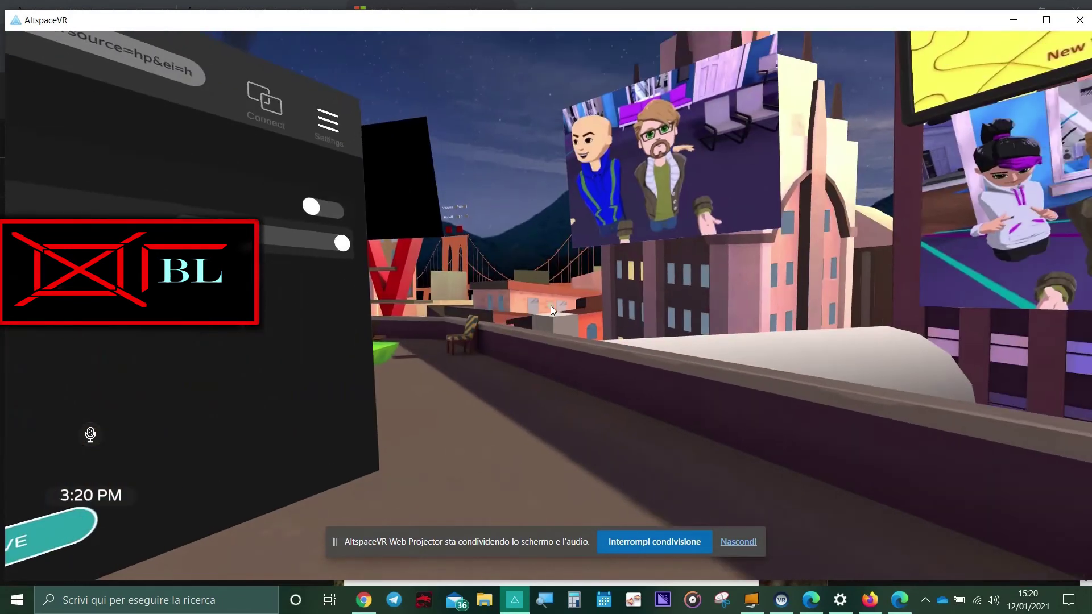
key(a)
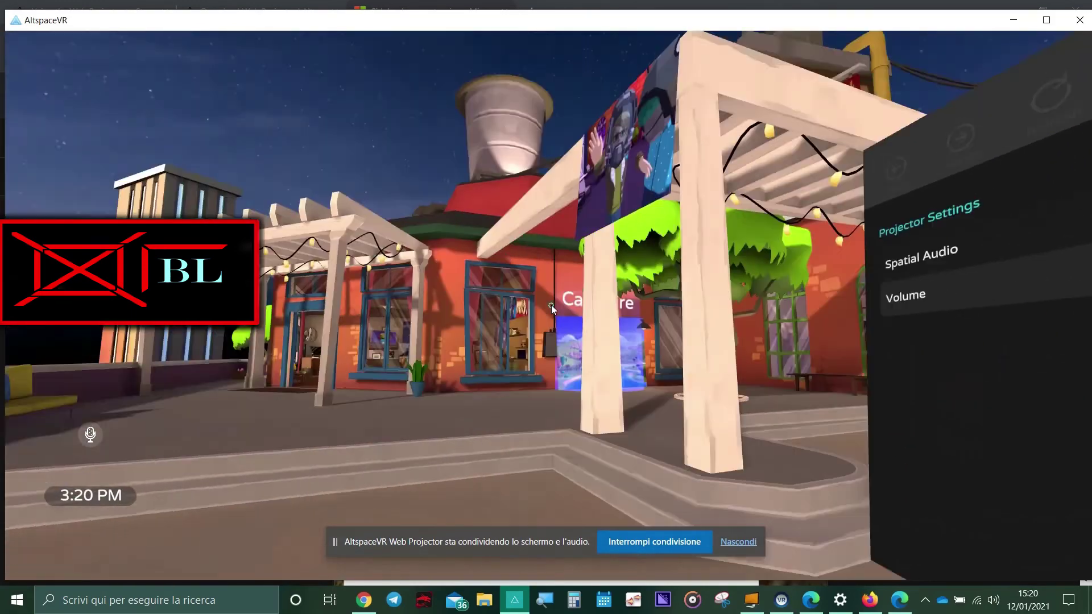
key(s)
key(d)
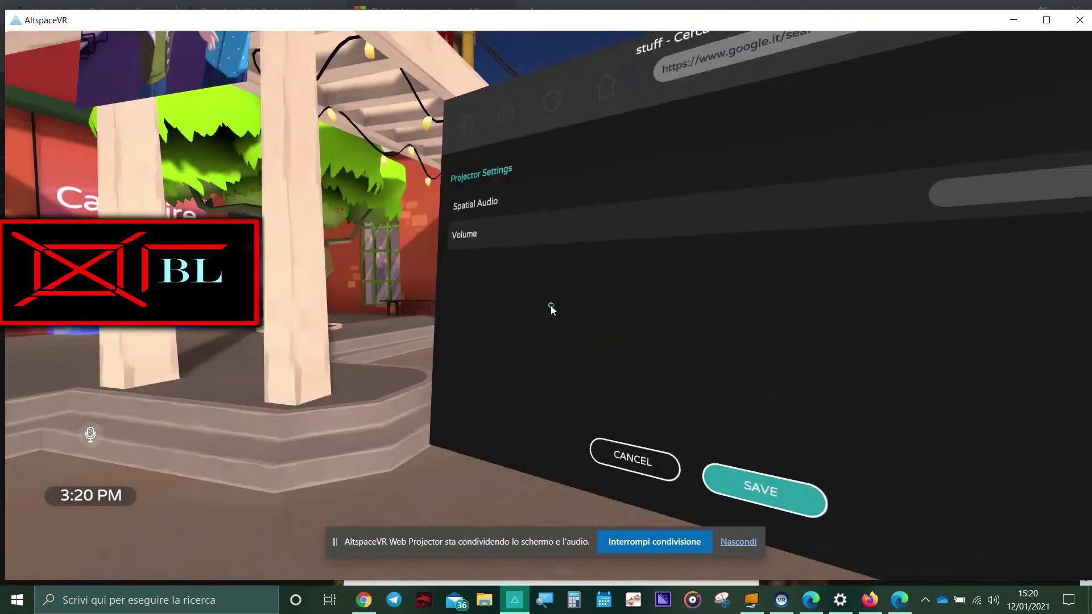
key(s)
key(a)
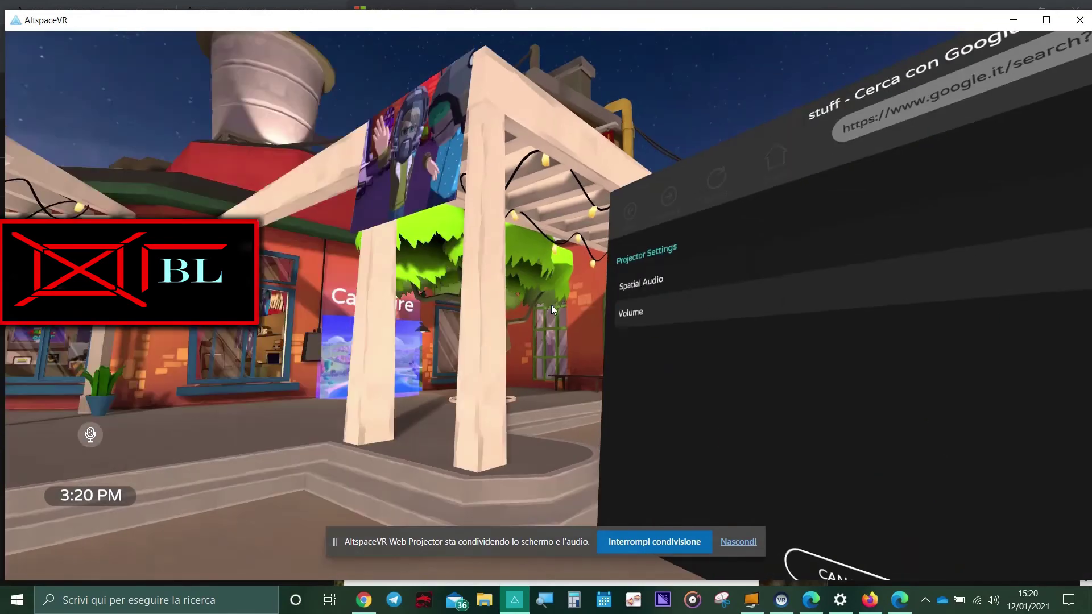
key(d)
key(w)
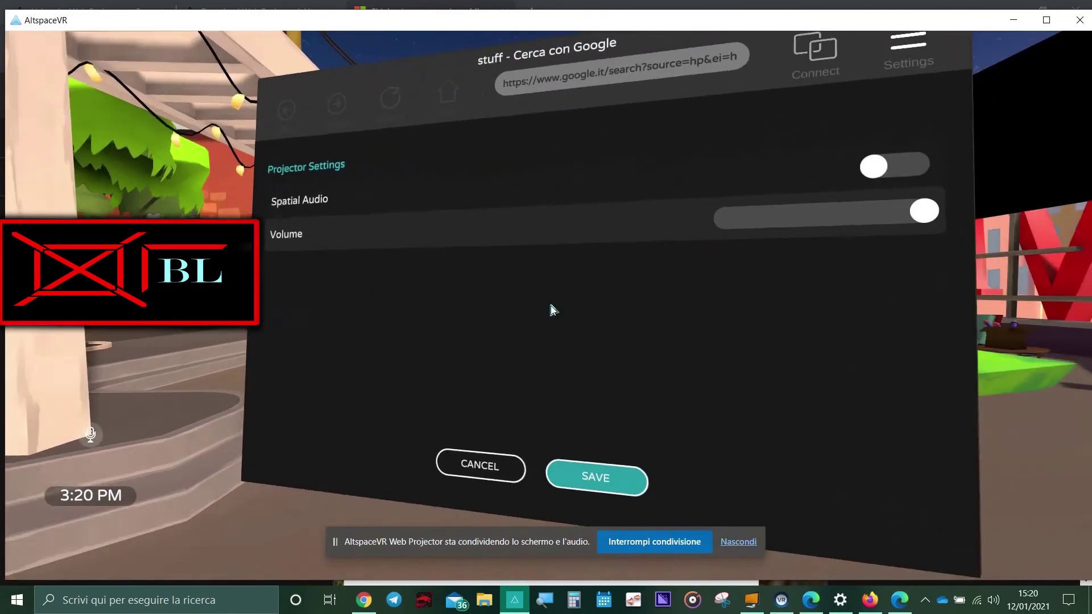
key(s)
key(d)
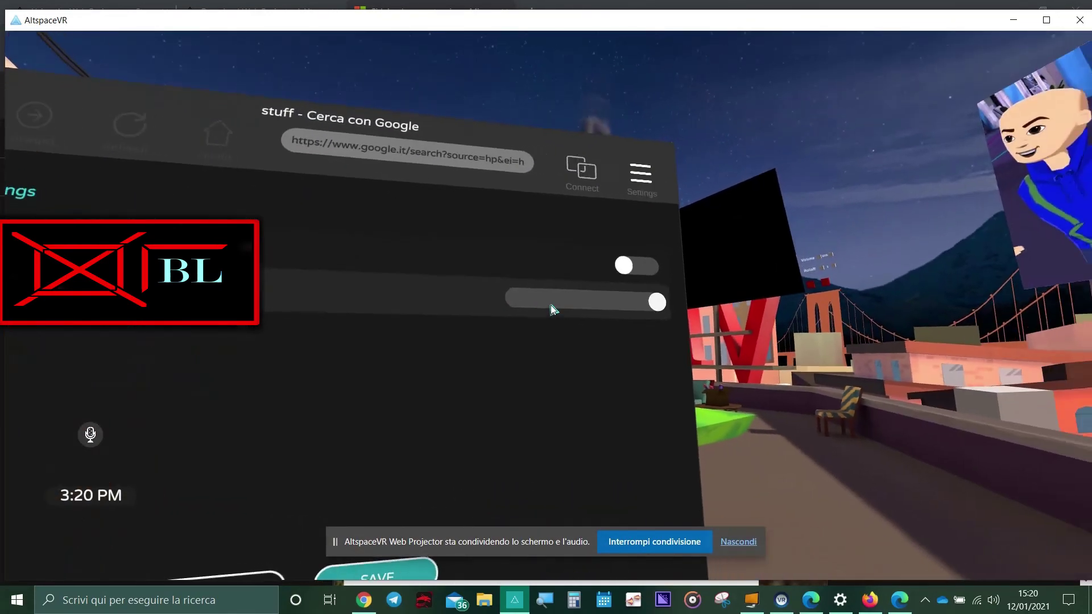
key(s)
key(a)
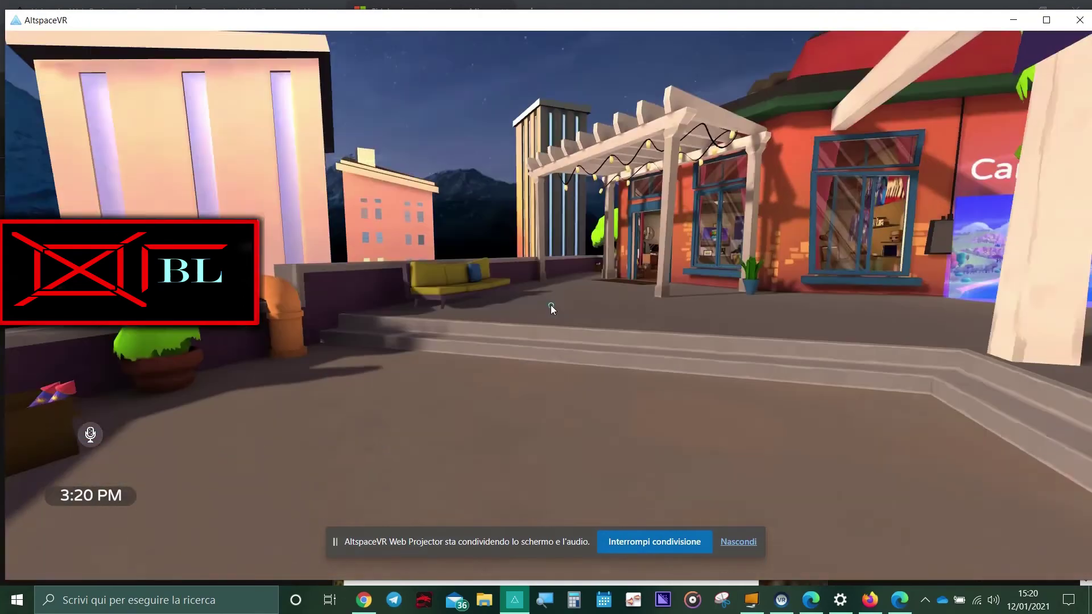
key(d)
key(w)
key(d)
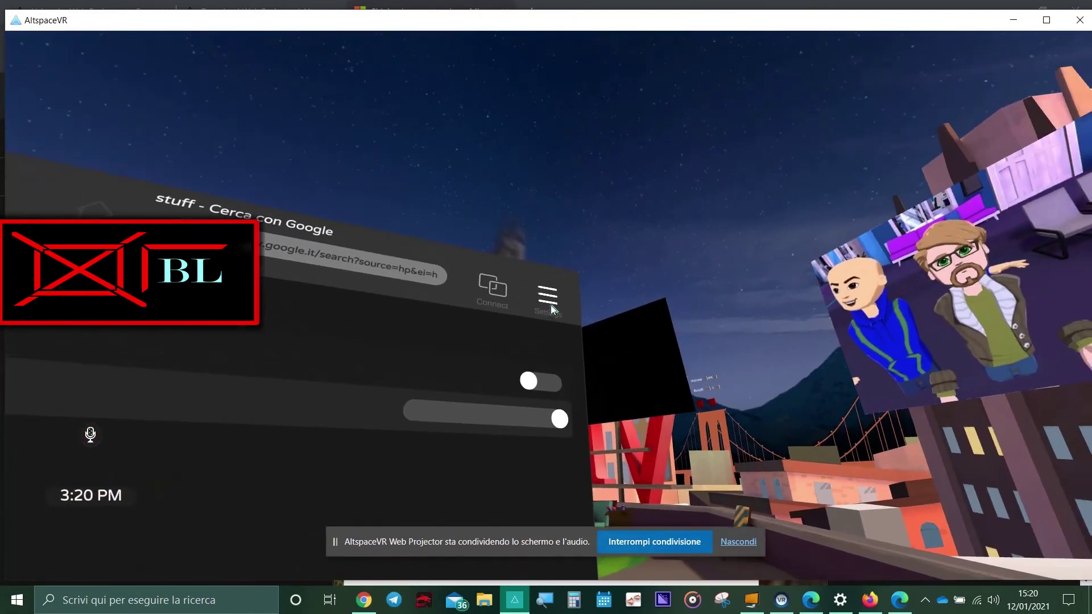
key(w)
Step: Close and reopen the Projector Settings, turn on Spatial Audio and lower the volume to about half
click(551, 305)
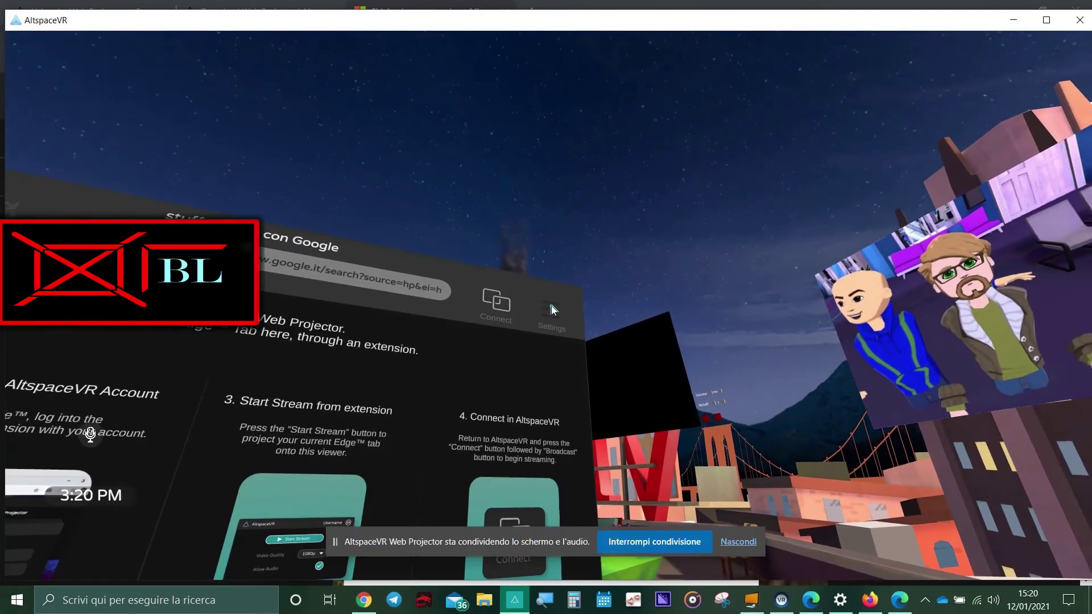
click(551, 306)
drag(551, 306, 484, 405)
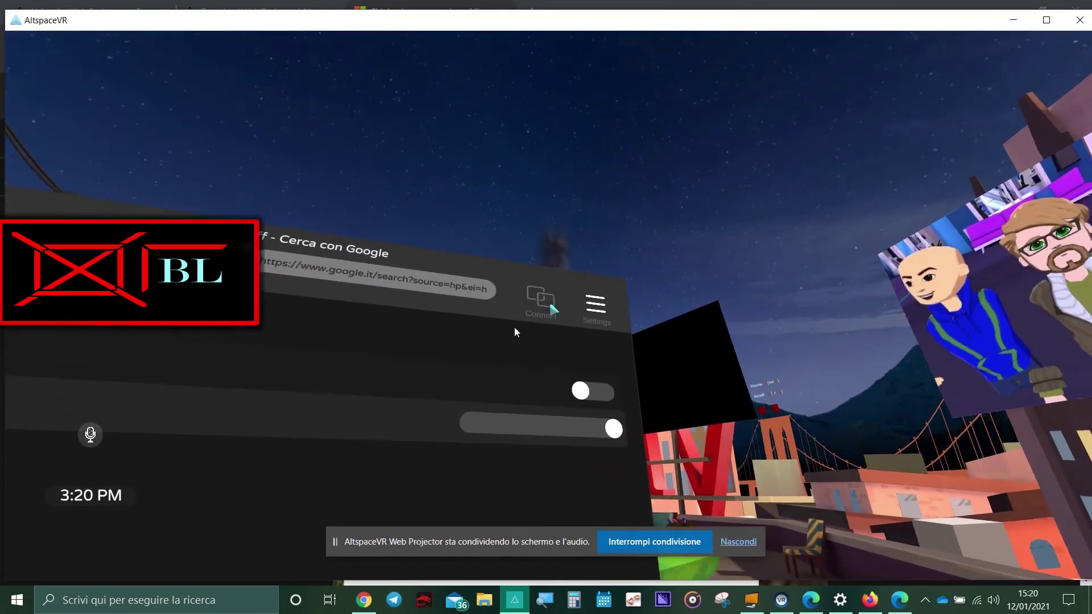
drag(514, 327, 1, 310)
click(556, 391)
key(w)
key(w)
key(alt+Tab)
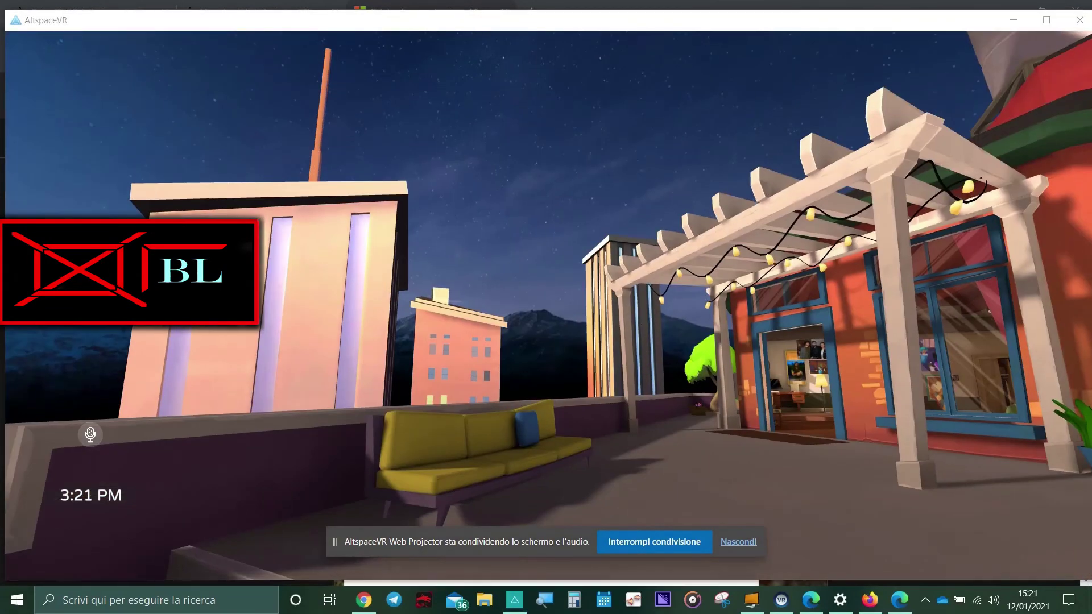
Step: Walk across the terrace and back towards the Web Projector to demonstrate Spatial Audio at different distances
click(465, 371)
key(w)
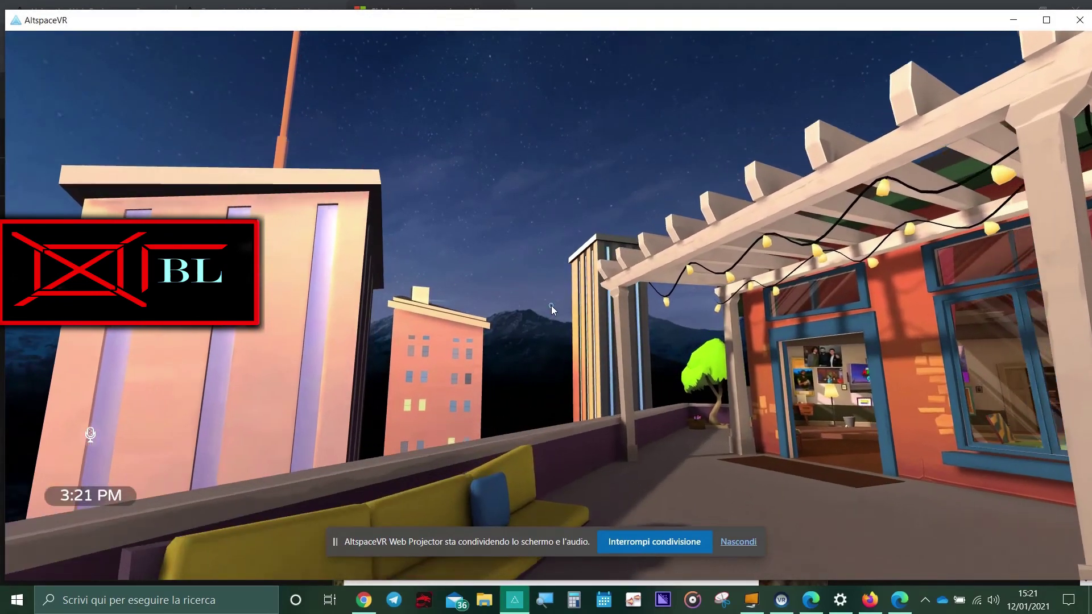
key(w)
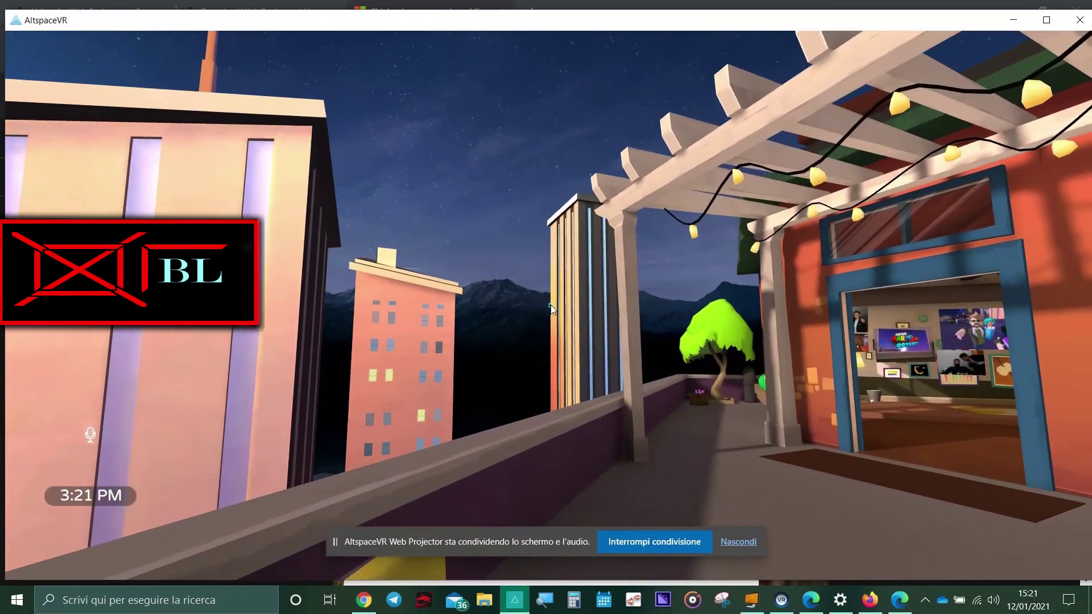
key(w)
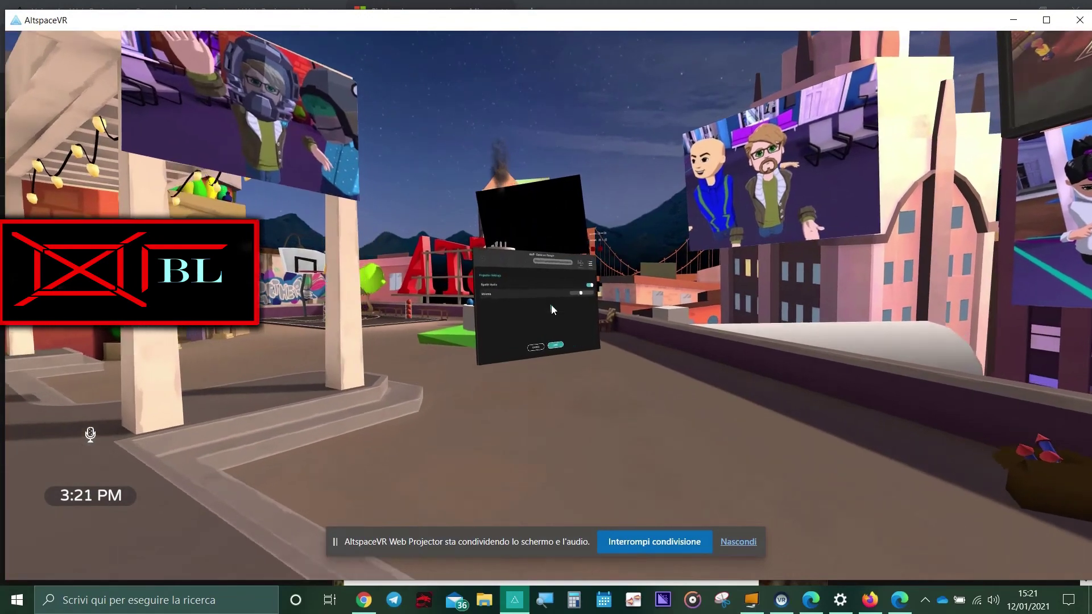
key(w)
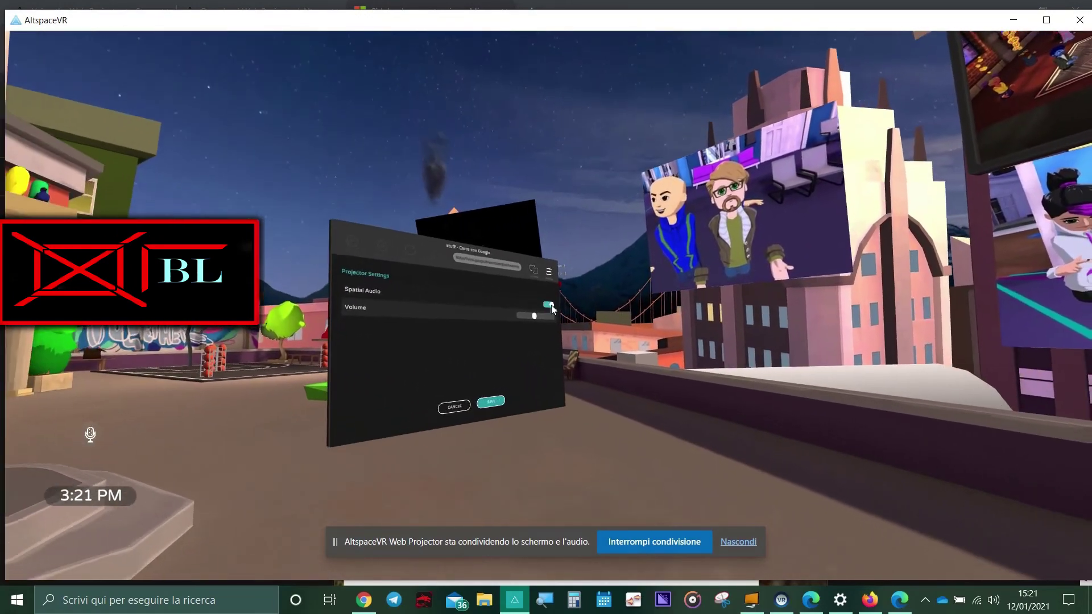
Step: Approach the Web Projector, turn off Spatial Audio and move away across the terrace
key(w)
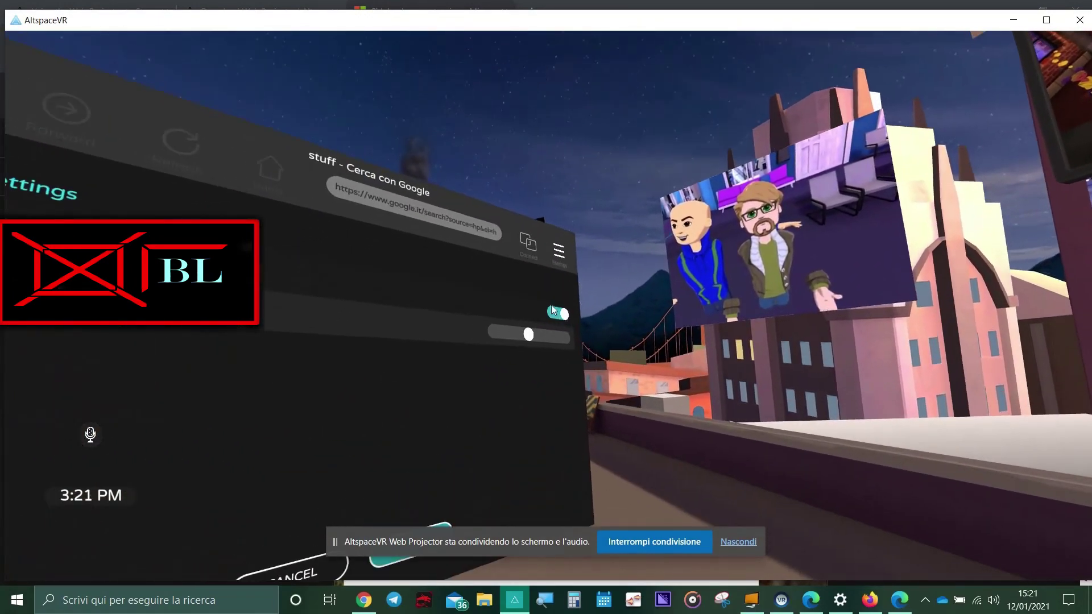
key(e)
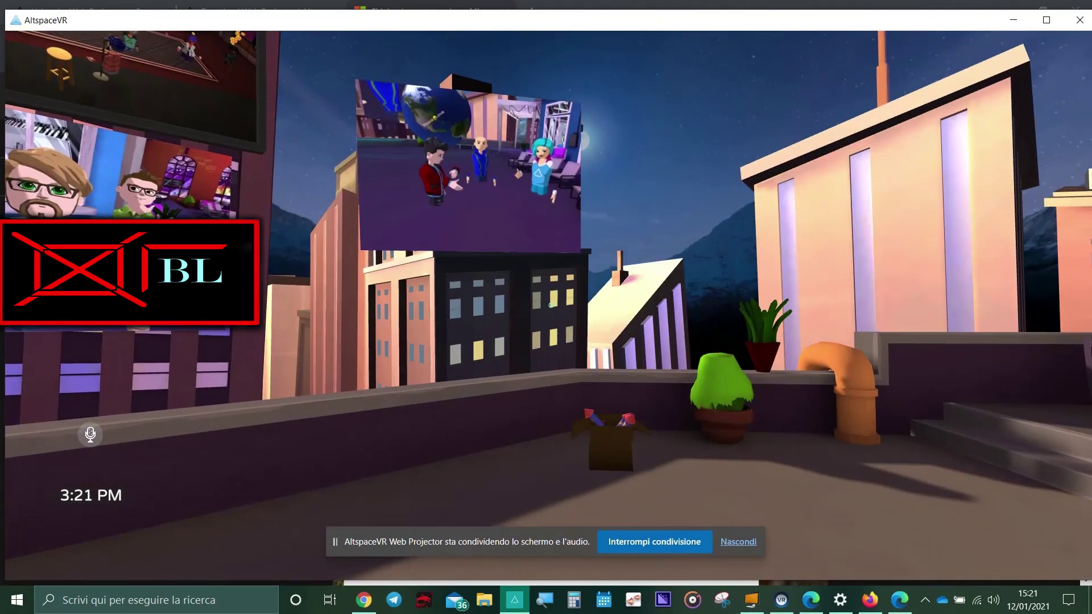
key(e)
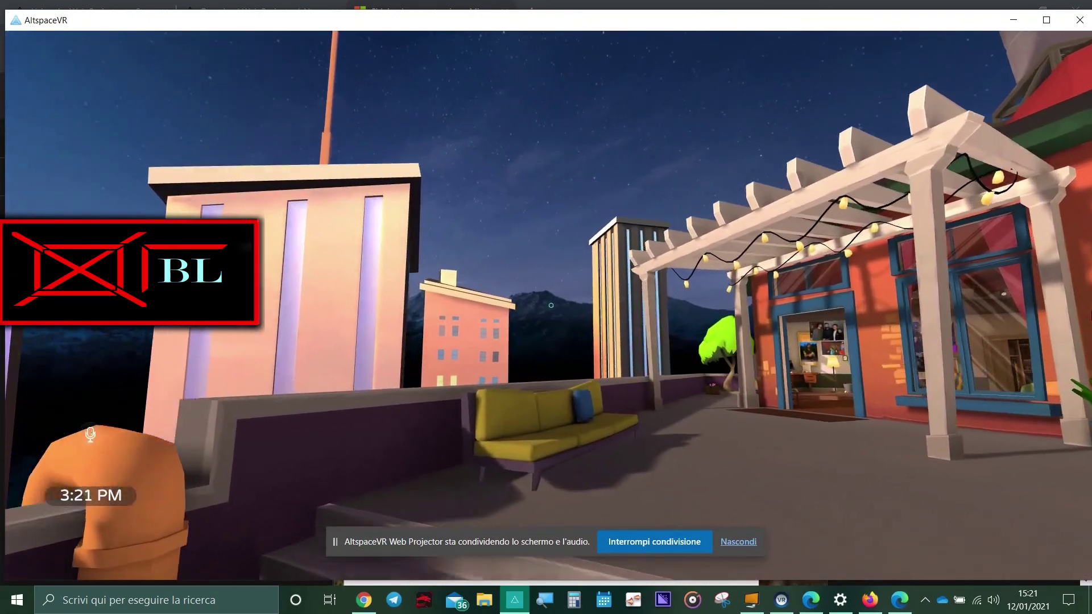
key(e)
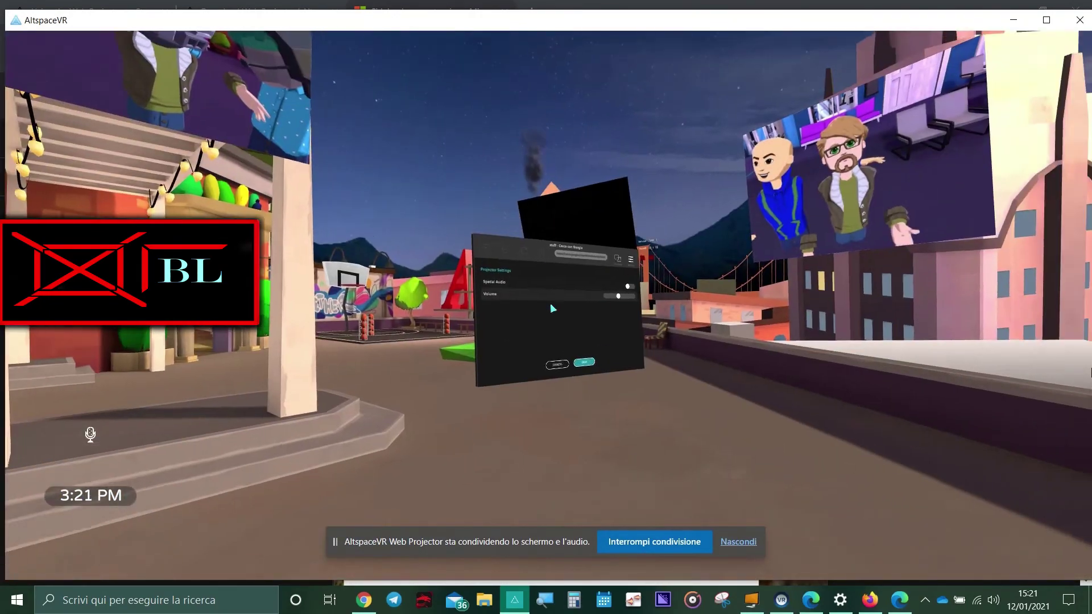
Step: Approach the projector and turn towards and away from it with Spatial Audio disabled
key(w)
key(e)
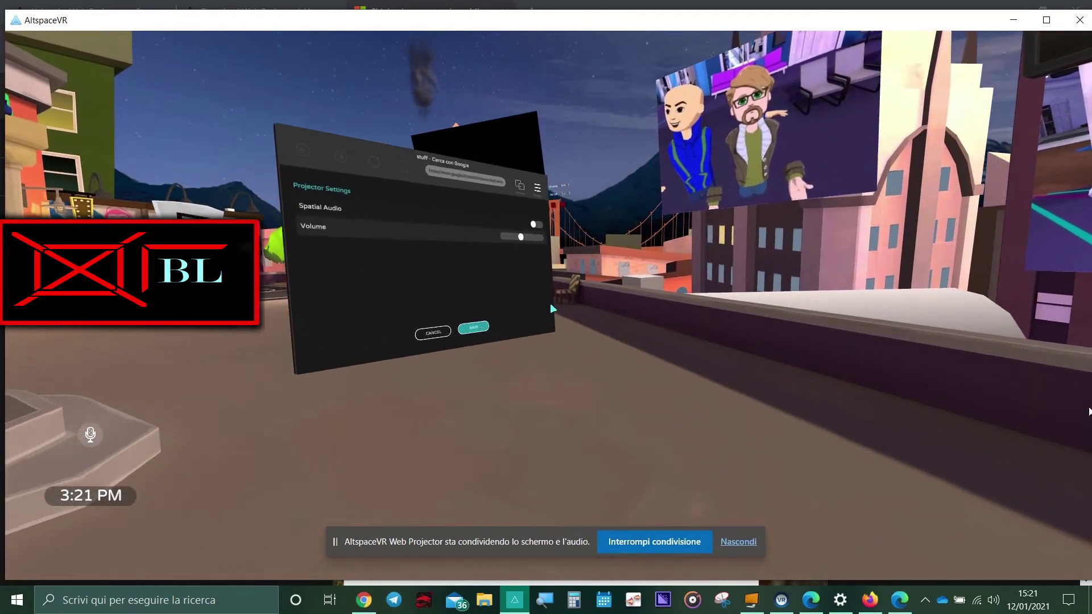
key(e)
key(w)
key(q)
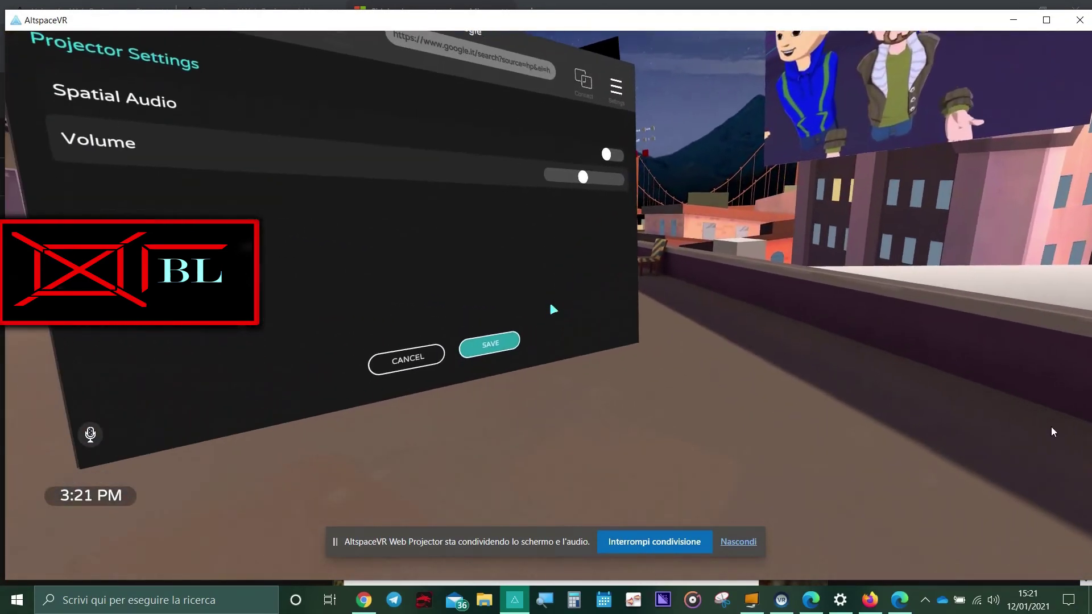
key(q)
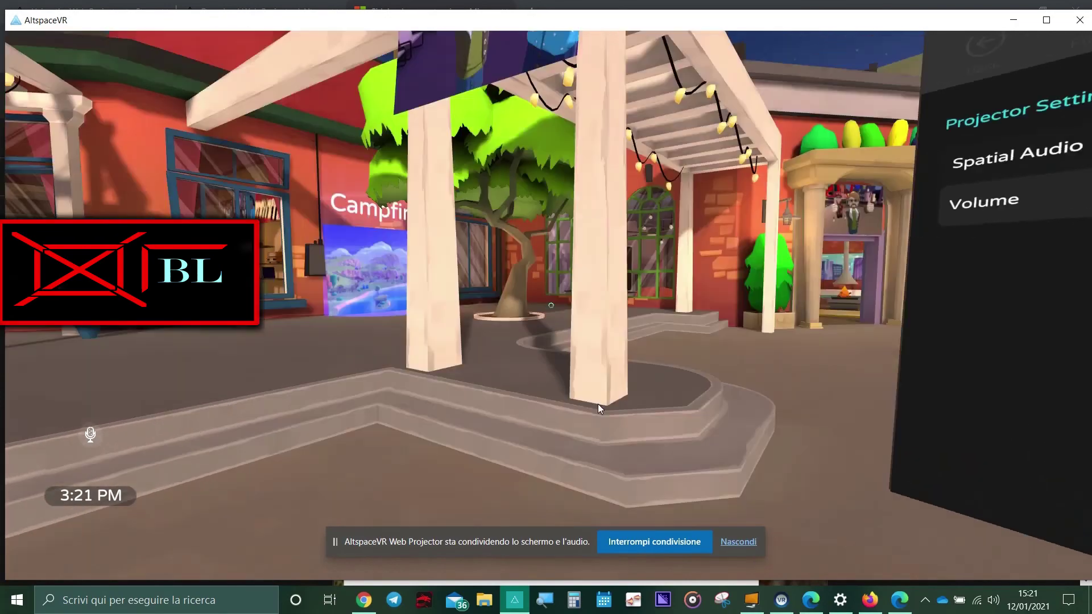
key(e)
key(w)
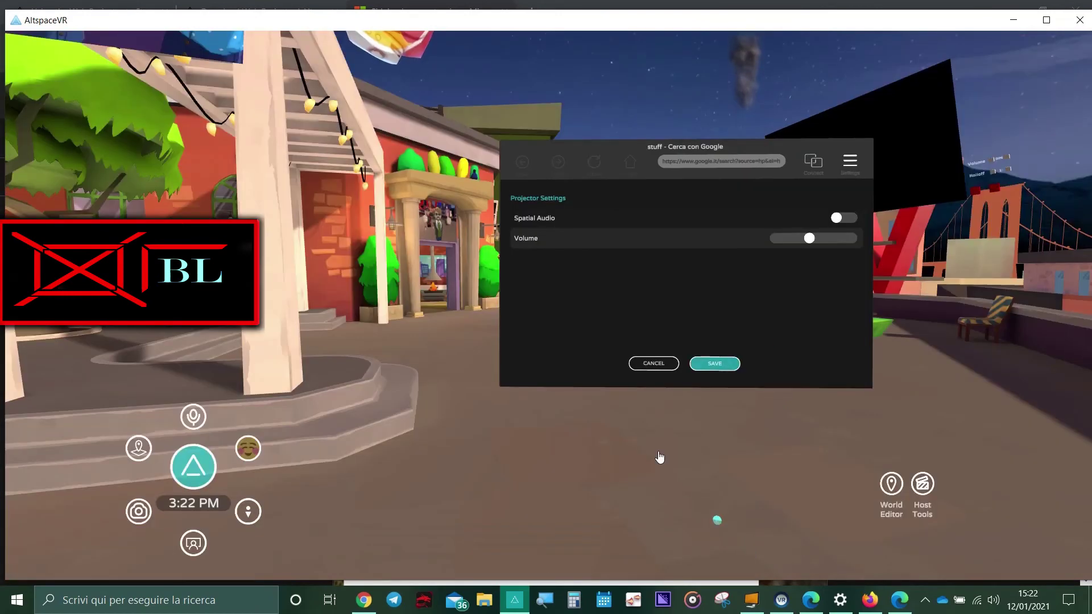
Step: Return to view control and position the avatar in front of the Web Projector's settings screen
right_click(566, 335)
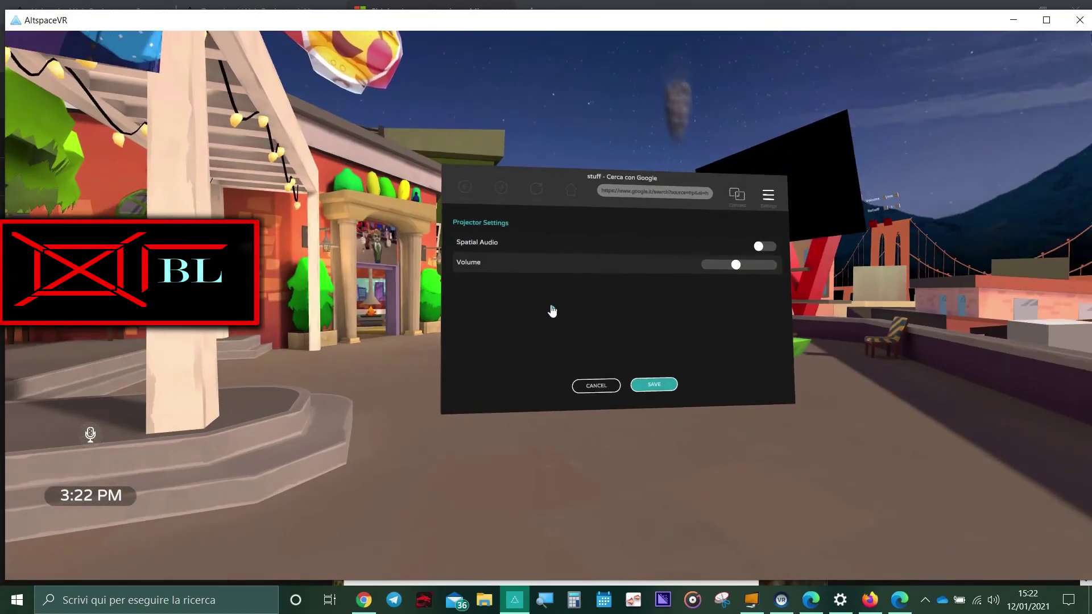
key(w)
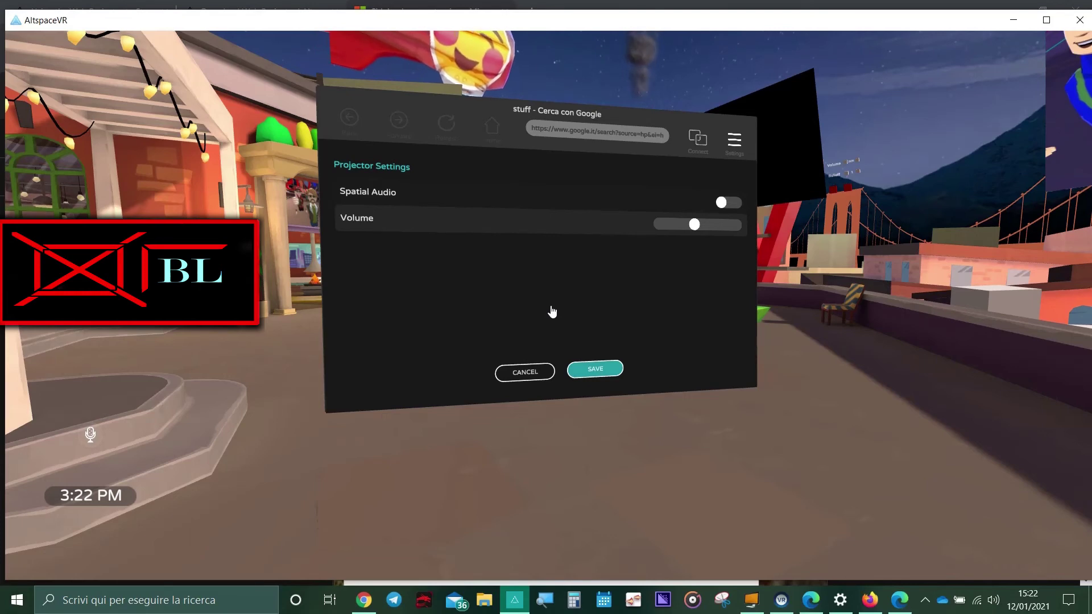
key(d)
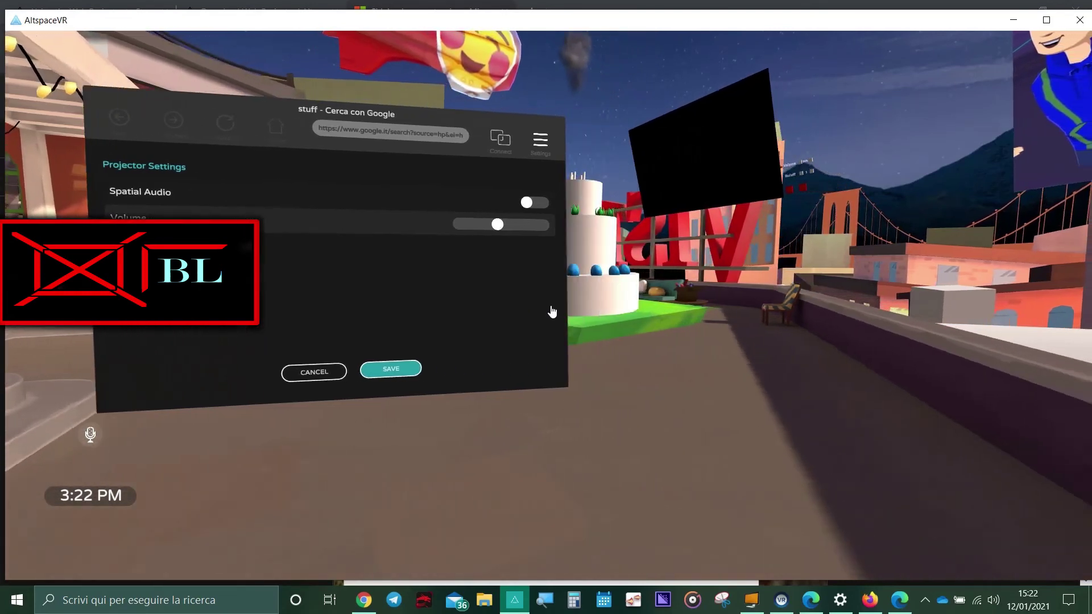
key(w)
key(Left)
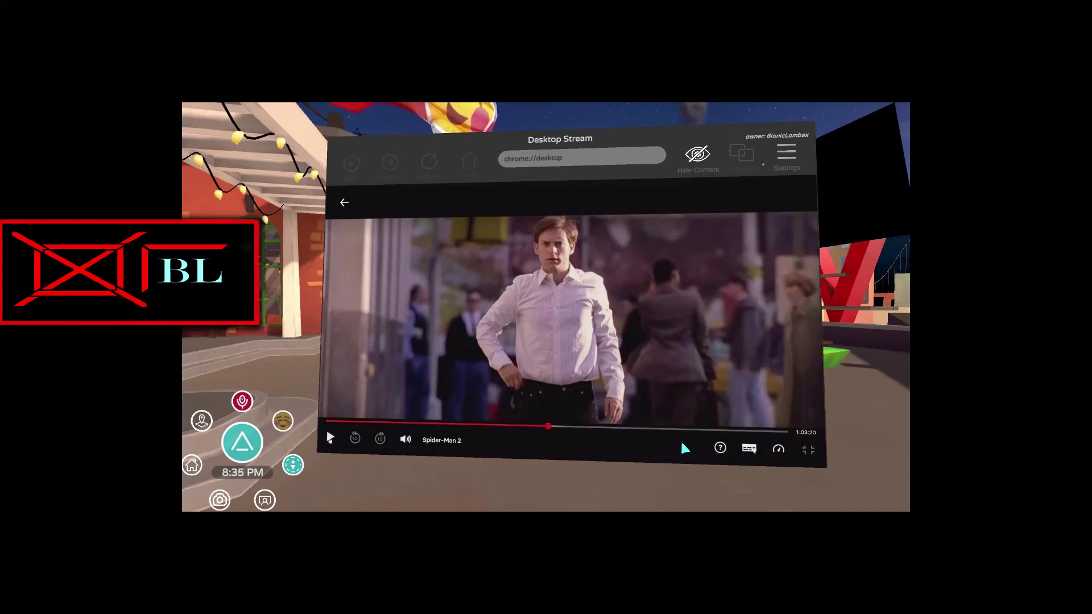
click(330, 438)
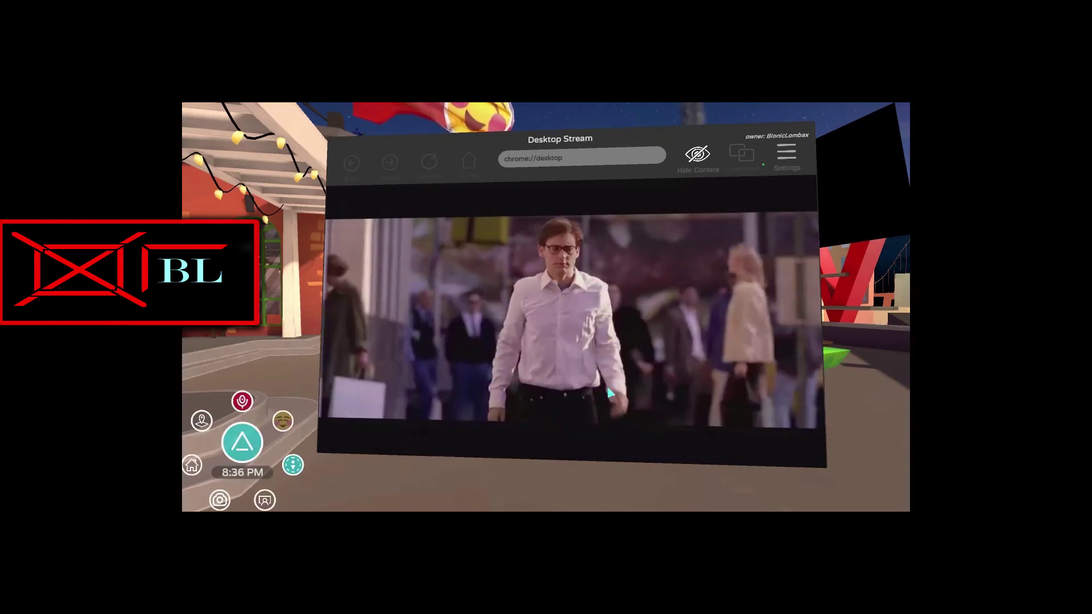
key(Escape)
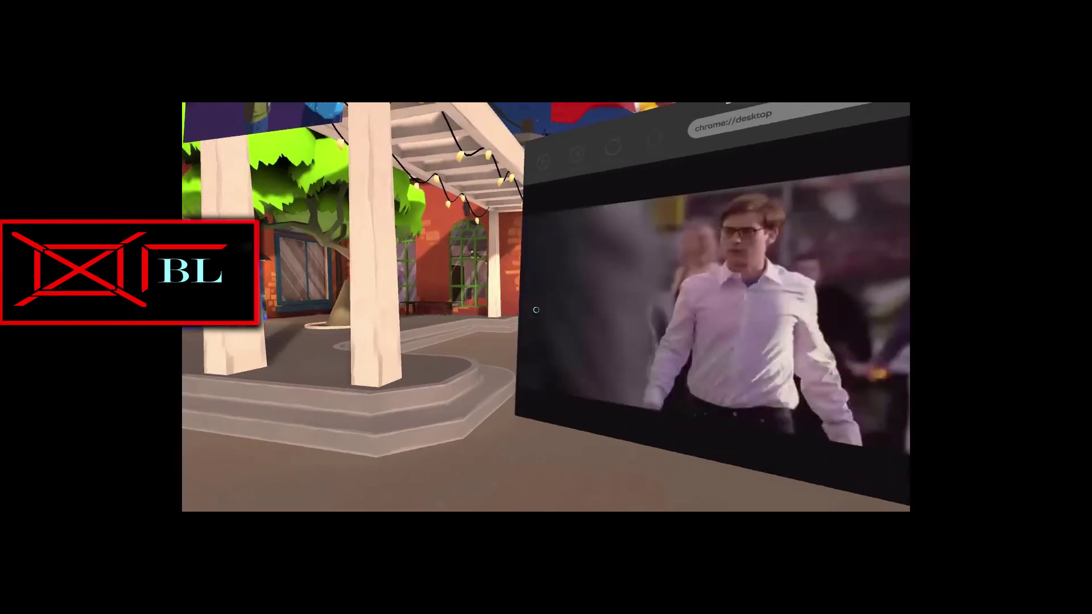
key(s)
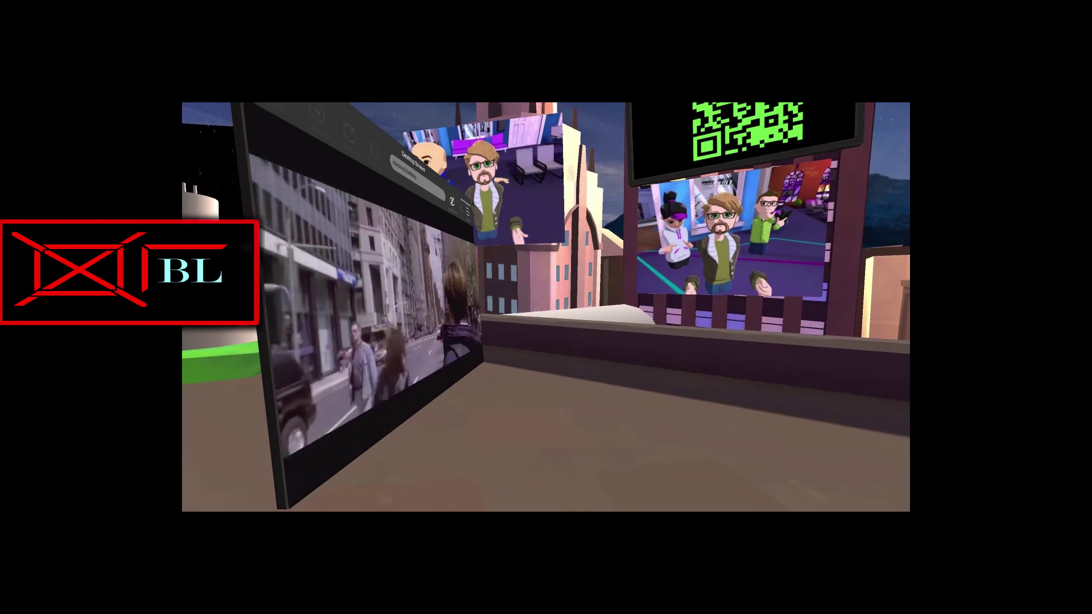
key(d)
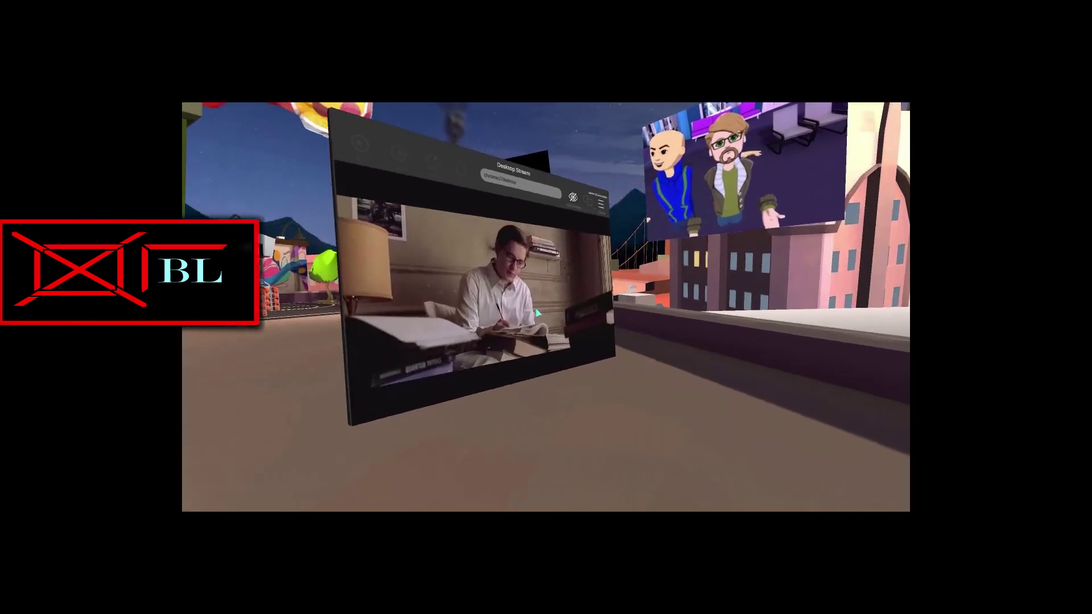